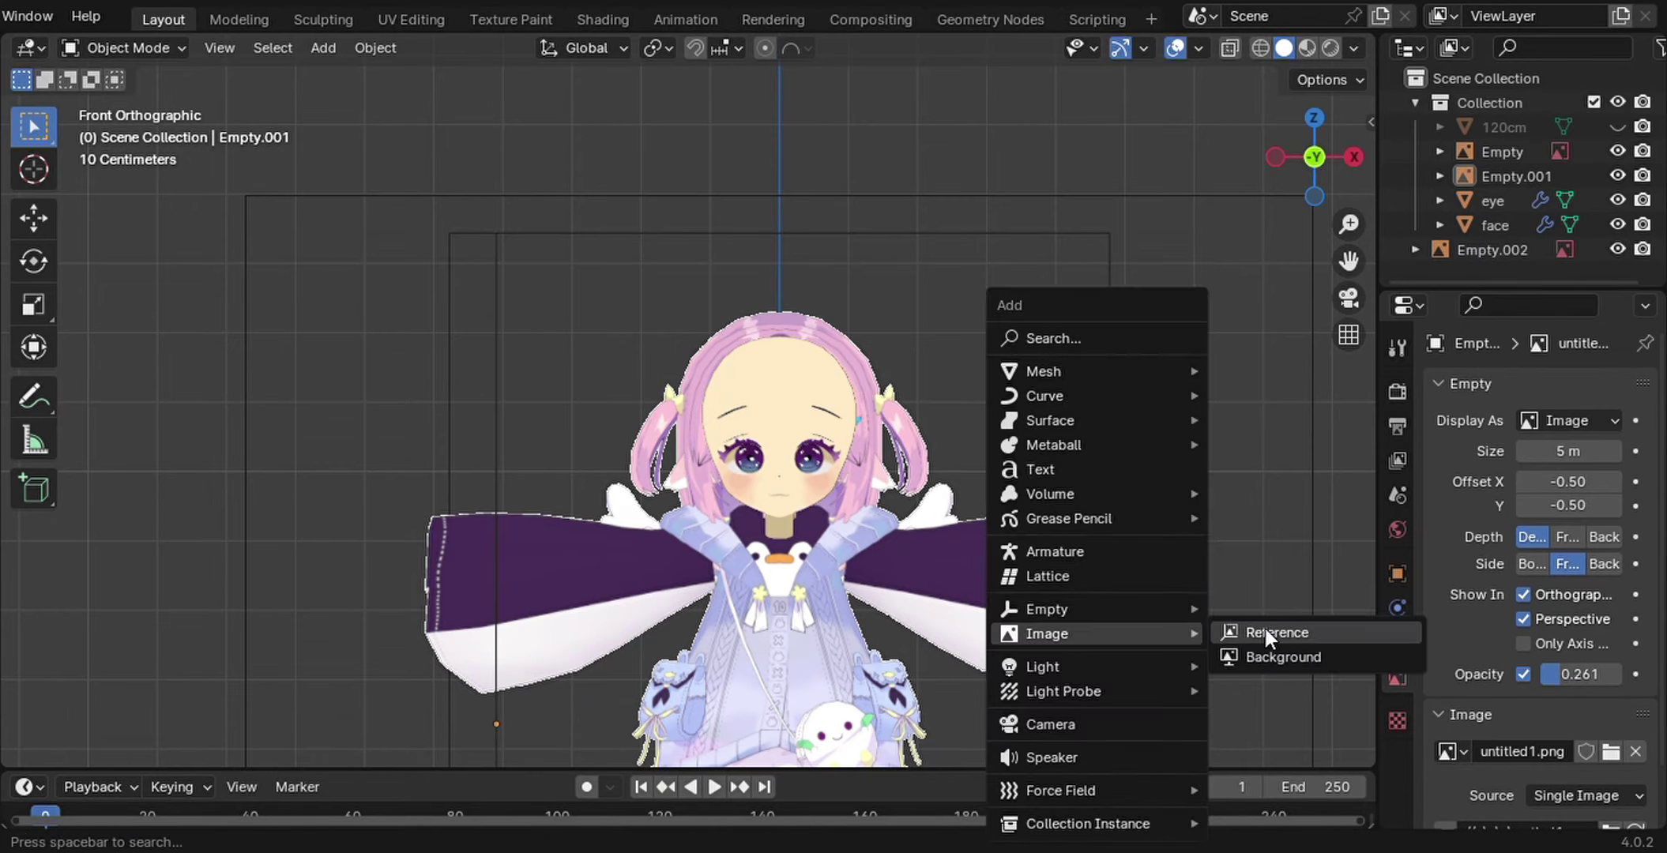
Add a front reference image and raise it along Z so the figure stands on the ground
{"action": "left_click", "coordinate": [1266, 629]}
{"action": "left_click", "coordinate": [844, 464]}
{"action": "key", "text": "g"}
{"action": "key", "text": "z"}
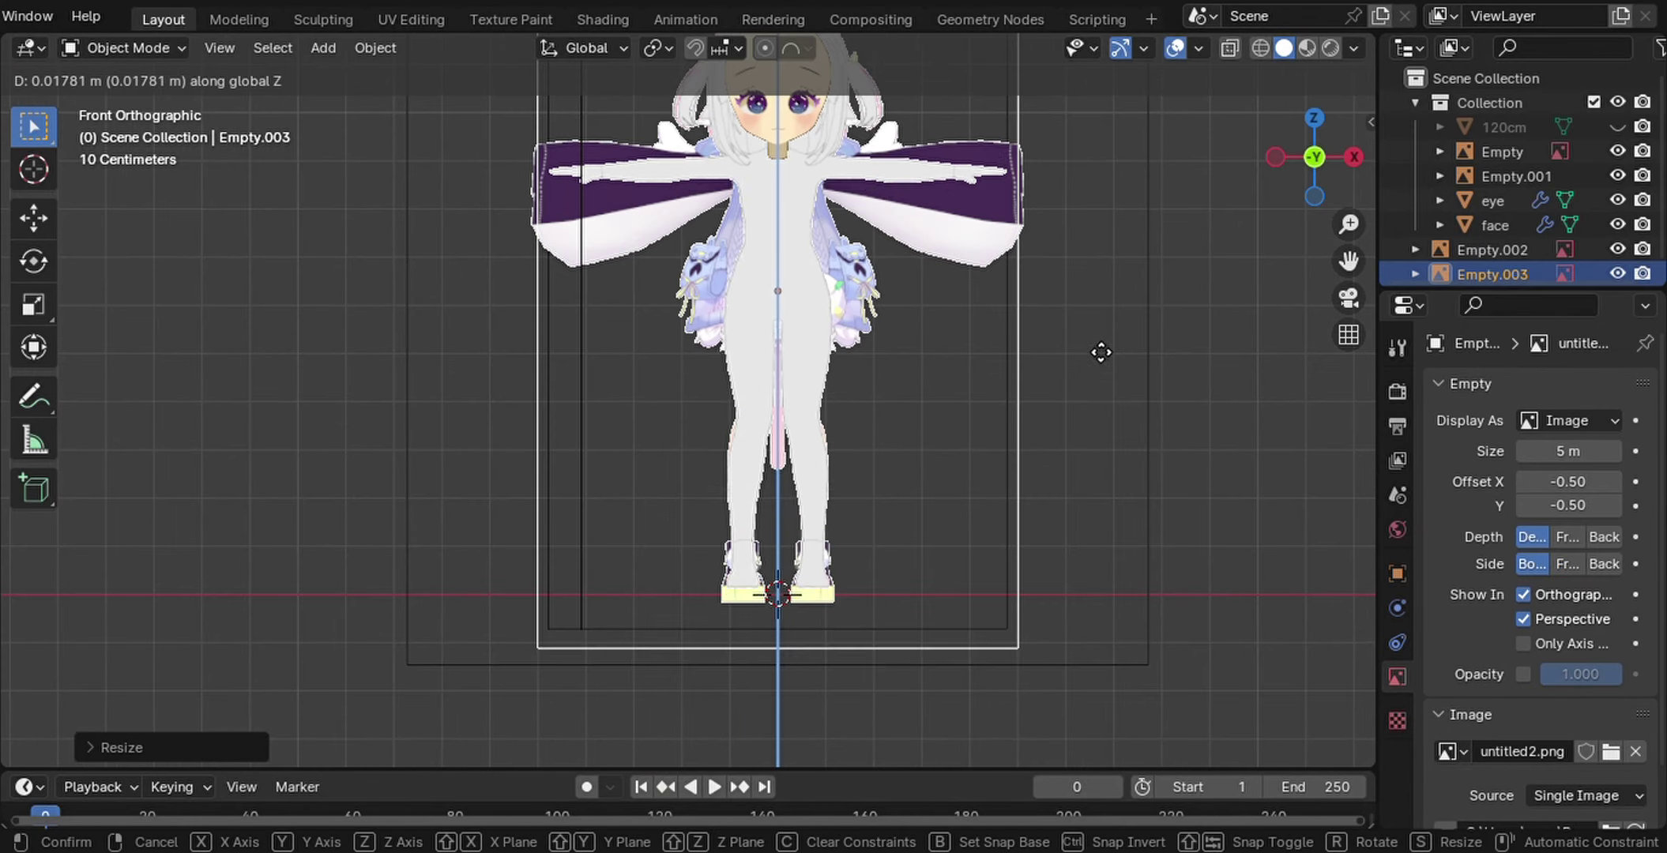
{"action": "left_click", "coordinate": [1101, 354]}
Rotate the side reference image 90 degrees about Y and raise it along Z onto the ground
{"action": "key", "text": "KP_3"}
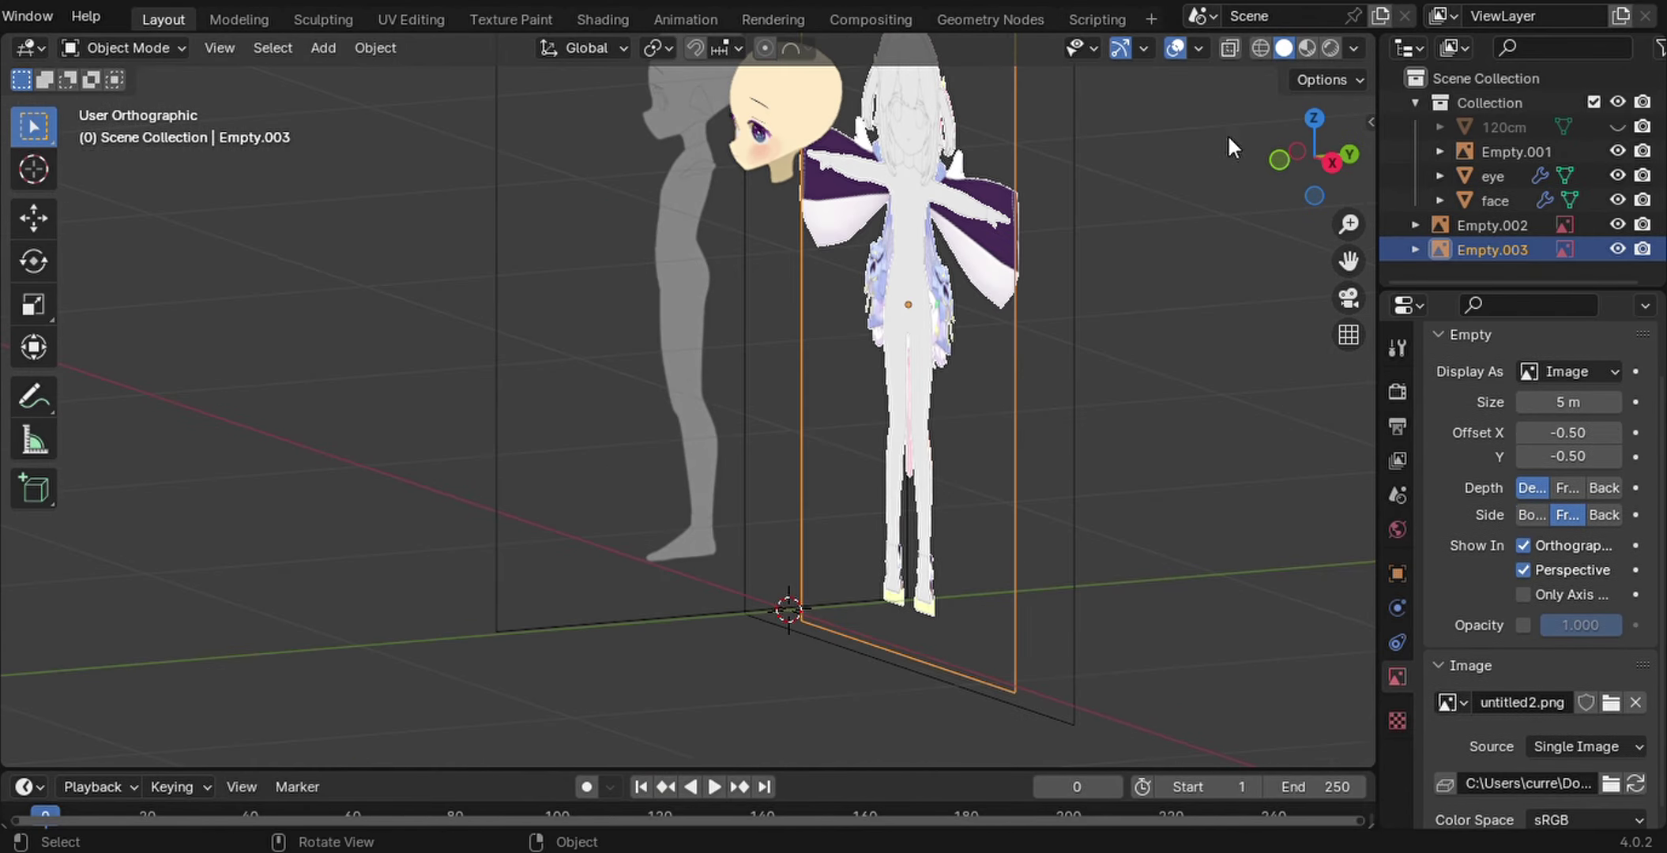
{"action": "key", "text": "KP_1"}
{"action": "key", "text": "r"}
{"action": "key", "text": "y"}
{"action": "key", "text": "y"}
{"action": "key", "text": "9"}
{"action": "key", "text": "0"}
{"action": "key", "text": "g"}
{"action": "key", "text": "z"}
{"action": "key", "text": "Return"}
Scale the side reference image to match the figure, then check it from side and front
{"action": "scroll", "coordinate": [1003, 474], "scroll_direction": "up", "scroll_amount": 3}
{"action": "key", "text": "s"}
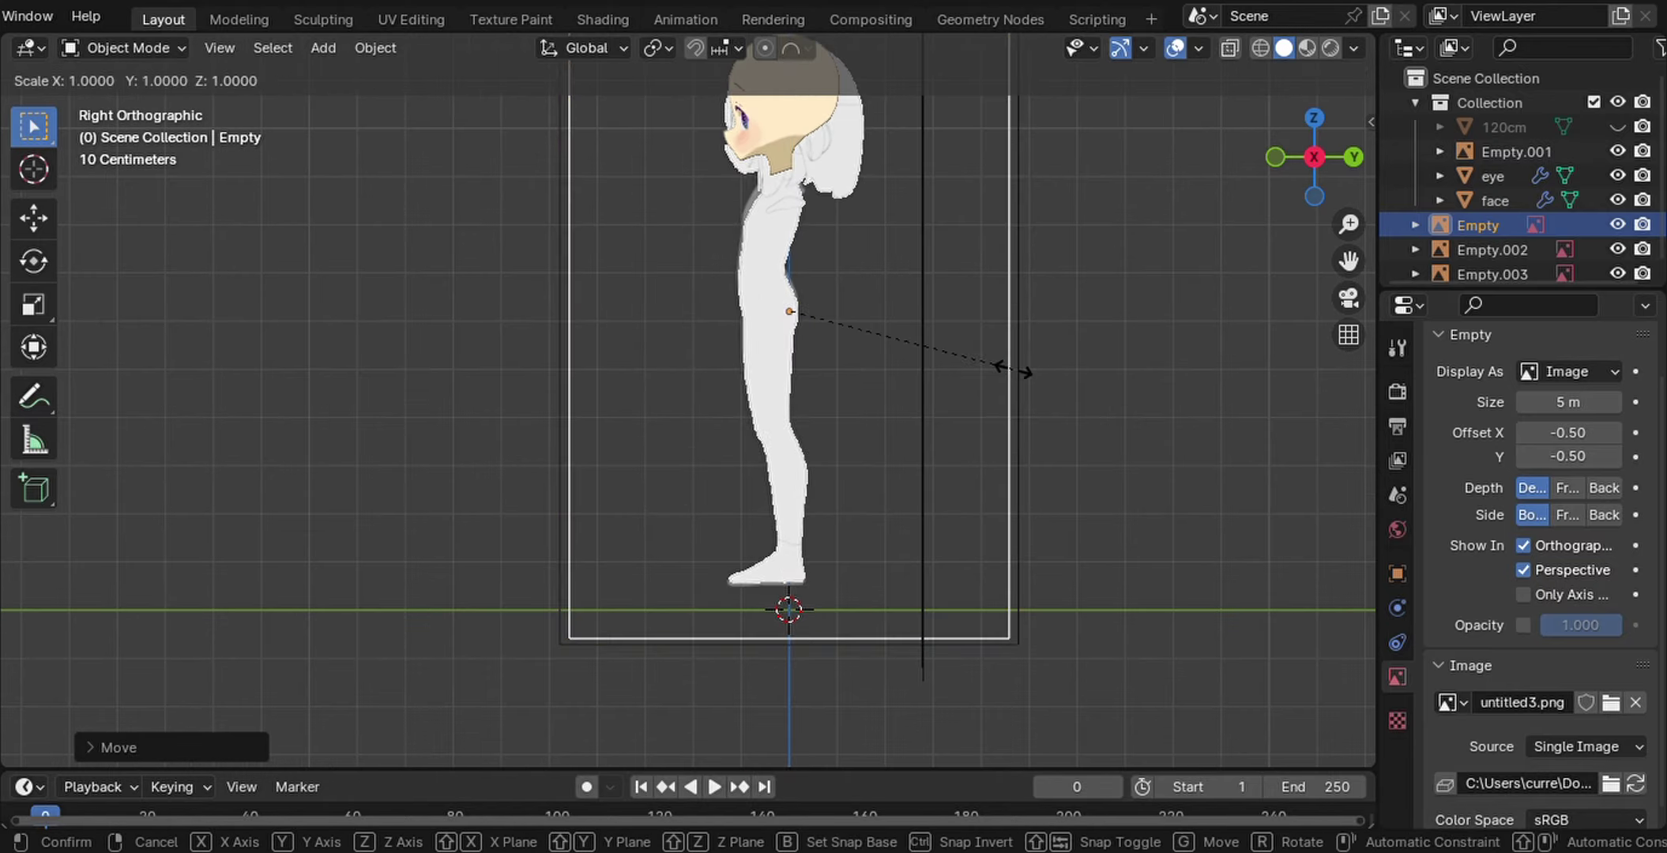
{"action": "scroll", "coordinate": [1027, 360], "scroll_direction": "up", "scroll_amount": 2}
{"action": "middle_click_drag", "start_coordinate": [1022, 349], "coordinate": [1123, 547]}
{"action": "key", "text": "KP_3"}
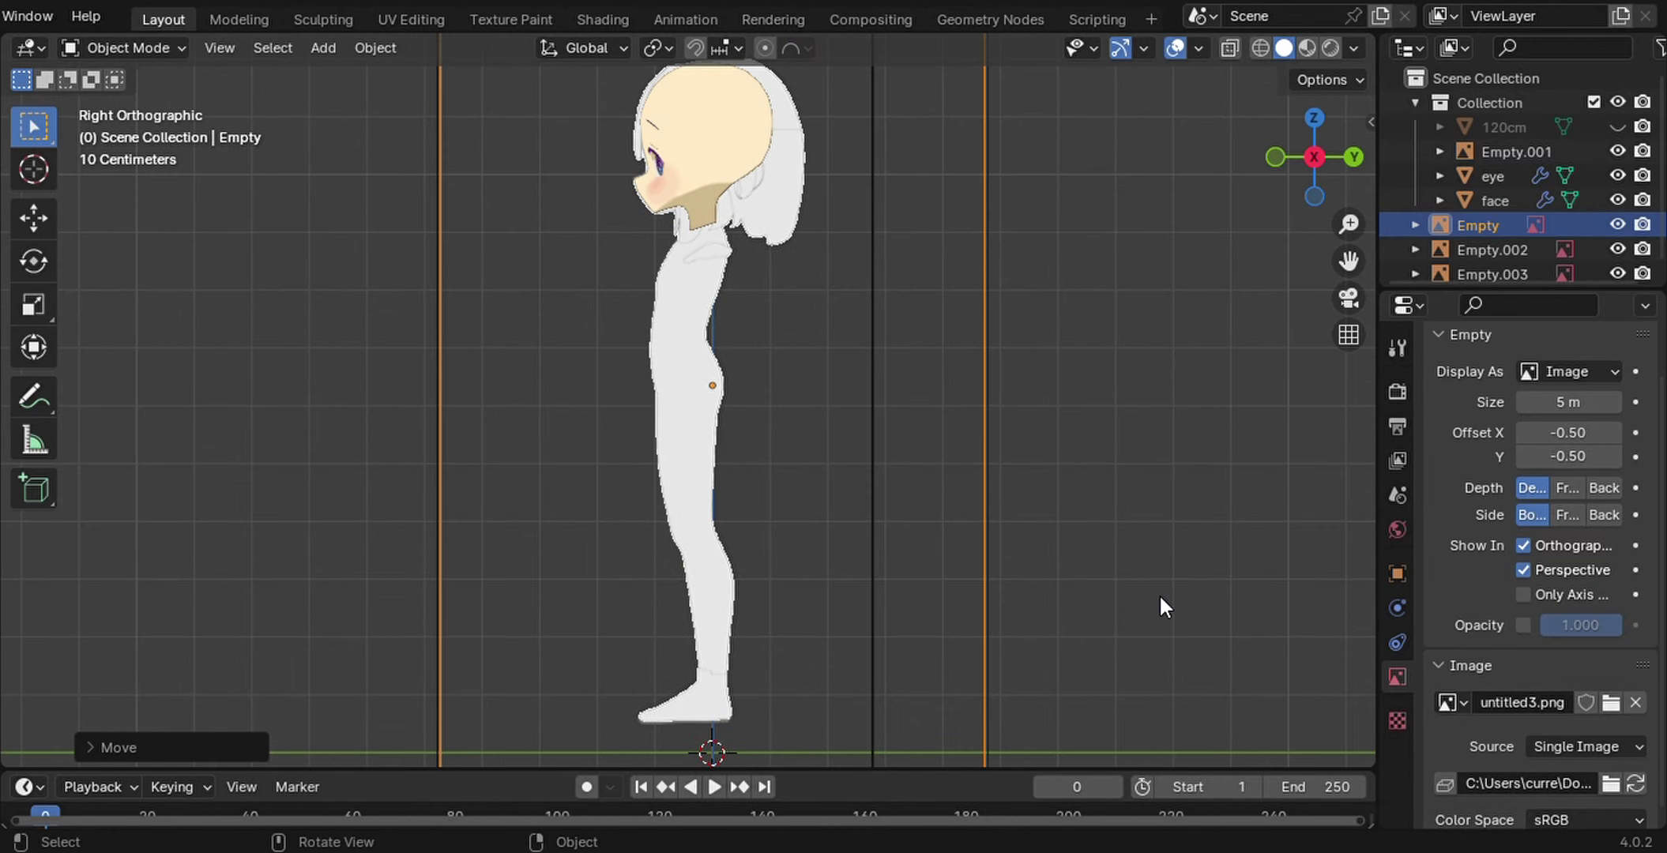
{"action": "middle_click_drag", "start_coordinate": [1036, 504], "coordinate": [956, 564]}
{"action": "key", "text": "alt+a"}
{"action": "key", "text": "KP_1"}
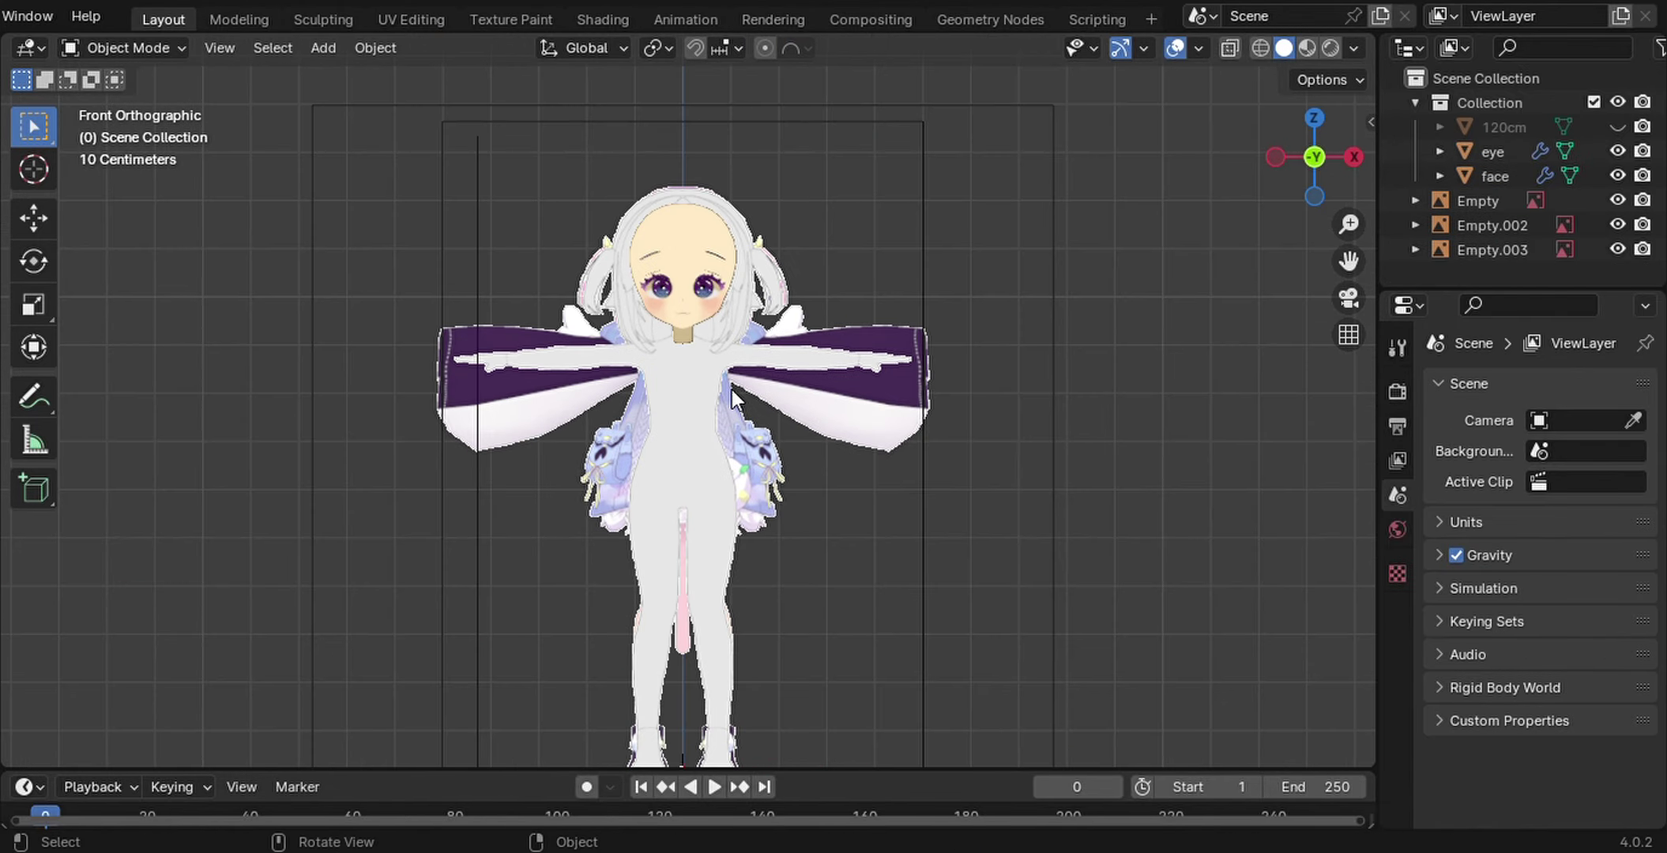
{"action": "key", "text": "shift+a"}
Add a plane and shrink it to sit above the head in Edit Mode
{"action": "left_click", "coordinate": [821, 124]}
{"action": "key", "text": "Tab"}
{"action": "key", "text": "s"}
{"action": "middle_click_drag", "start_coordinate": [1079, 328], "coordinate": [695, 474]}
{"action": "key", "text": "KP_1"}
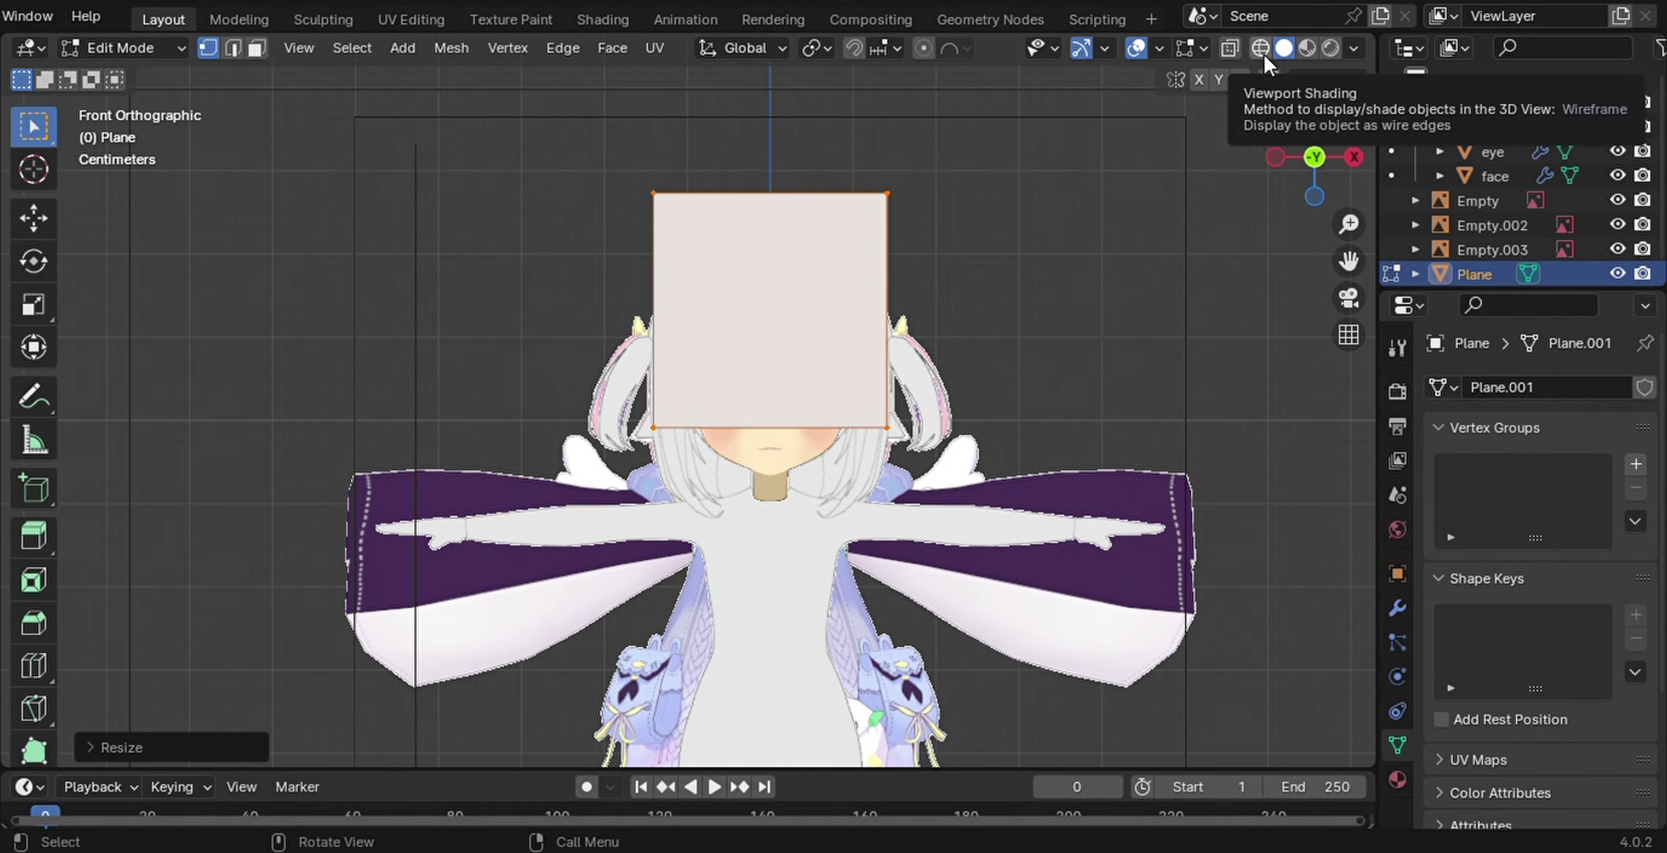
Turn on X-ray see-through display and compare side and front views
{"action": "left_click", "coordinate": [1353, 48]}
{"action": "key", "text": "alt+z"}
{"action": "scroll", "coordinate": [1079, 355], "scroll_direction": "up", "scroll_amount": 3}
{"action": "key", "text": "KP_3"}
{"action": "key", "text": "KP_1"}
Stretch the plane along Z and move its vertices into a pointed strand shape
{"action": "key", "text": "s"}
{"action": "key", "text": "z"}
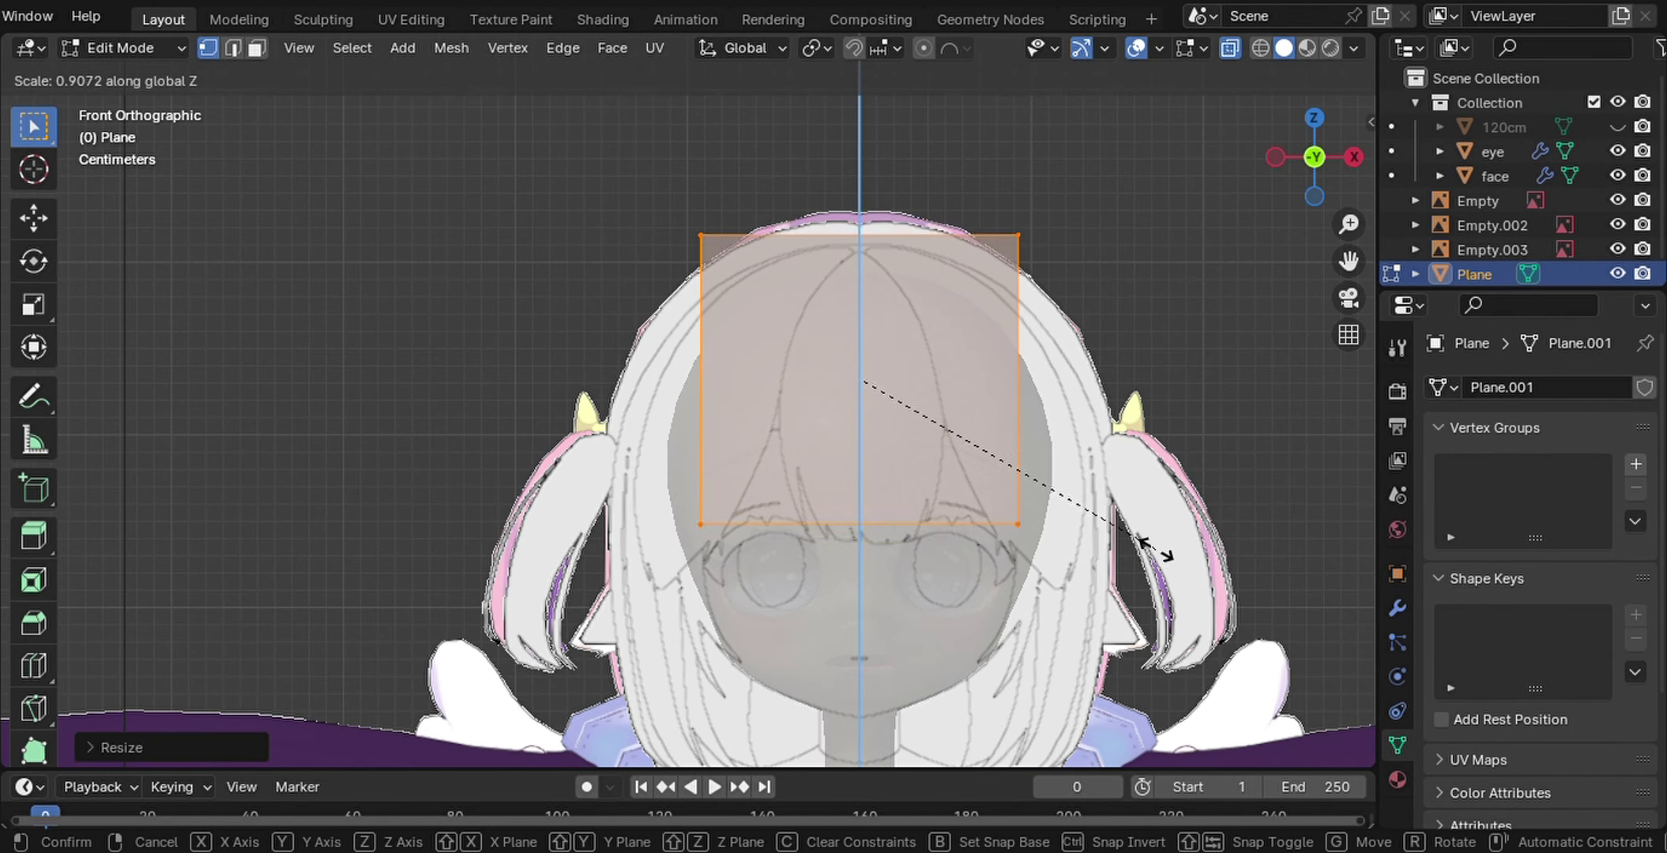
{"action": "left_click", "coordinate": [802, 431]}
{"action": "key", "text": "KP_3"}
{"action": "key", "text": "g"}
{"action": "left_click", "coordinate": [804, 257]}
{"action": "key", "text": "KP_1"}
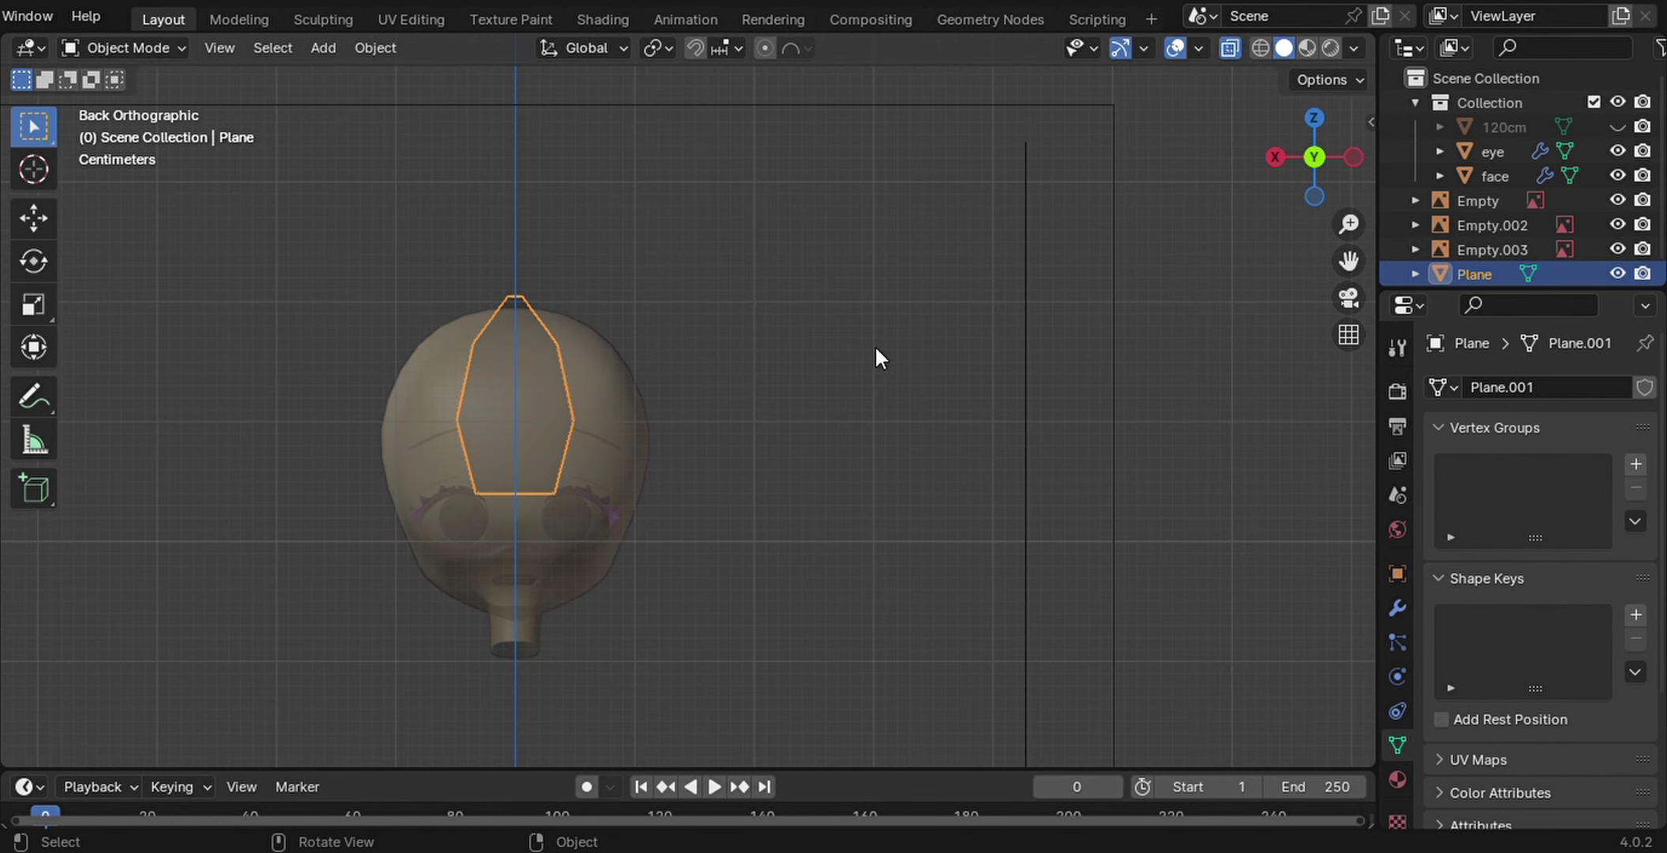
Turn off X-ray and add level-1 subdivision to the strand with Ctrl+1
{"action": "left_click", "coordinate": [1353, 48]}
{"action": "left_click", "coordinate": [1229, 48]}
{"action": "key", "text": "ctrl+1"}
{"action": "scroll", "coordinate": [1025, 257], "scroll_direction": "up", "scroll_amount": 3}
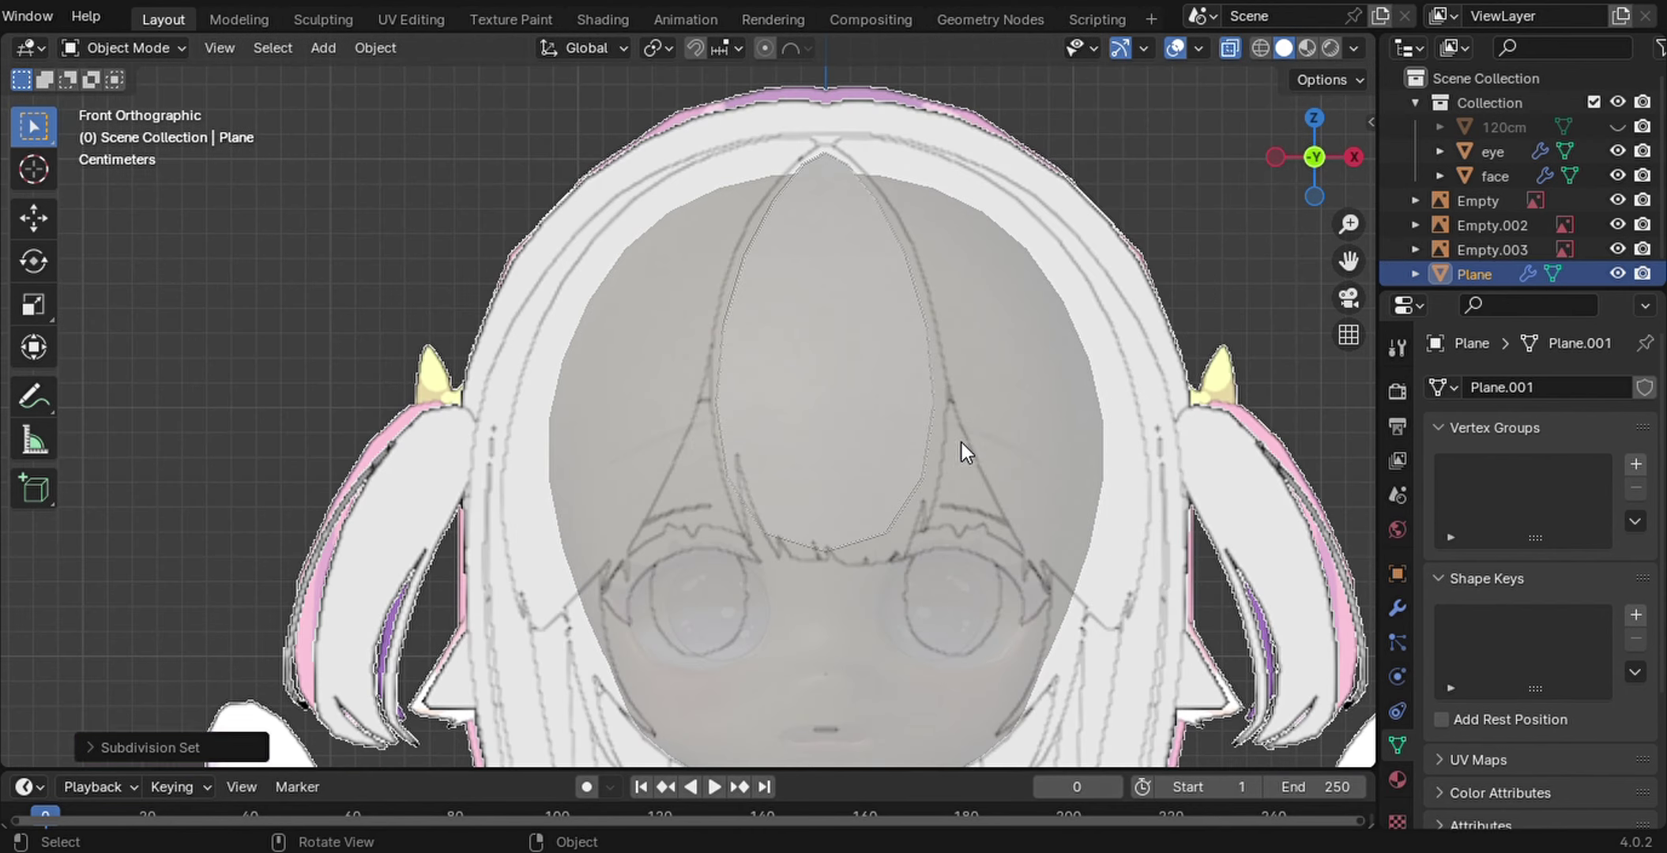
{"action": "left_click", "coordinate": [1353, 48]}
{"action": "key", "text": "Tab"}
Crease the strand's boundary edges, slide an edge loop, and shape it in side view
{"action": "key", "text": "ctrl+e"}
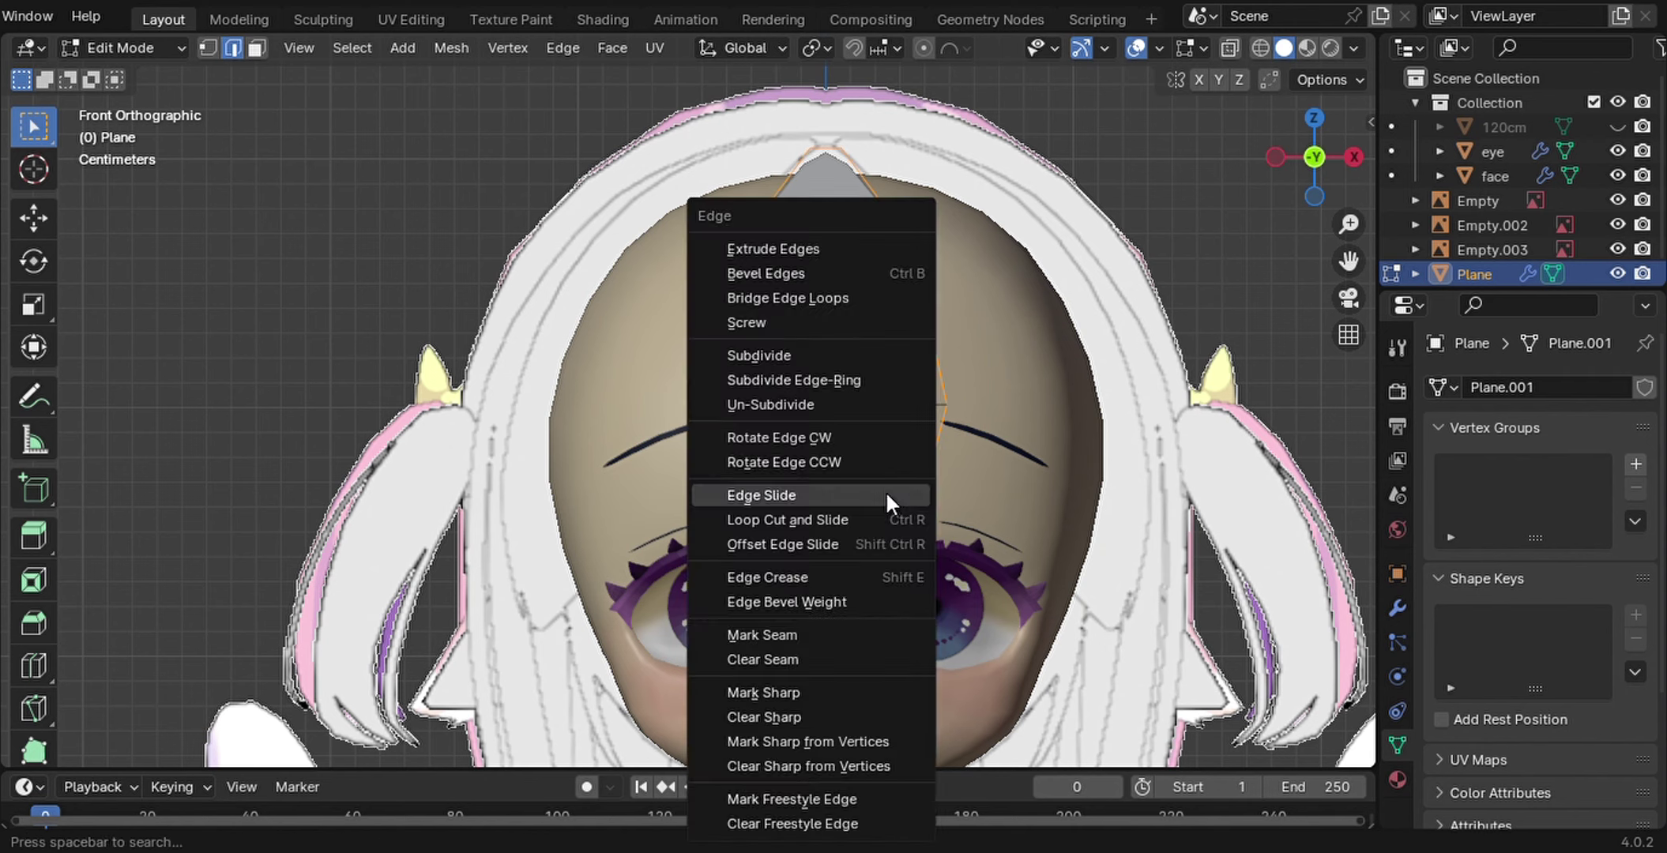
{"action": "key", "text": "Escape"}
{"action": "key", "text": "ctrl+e"}
{"action": "key", "text": "Escape"}
{"action": "left_click", "coordinate": [826, 545], "text": "alt"}
{"action": "key", "text": "n"}
{"action": "key", "text": "n"}
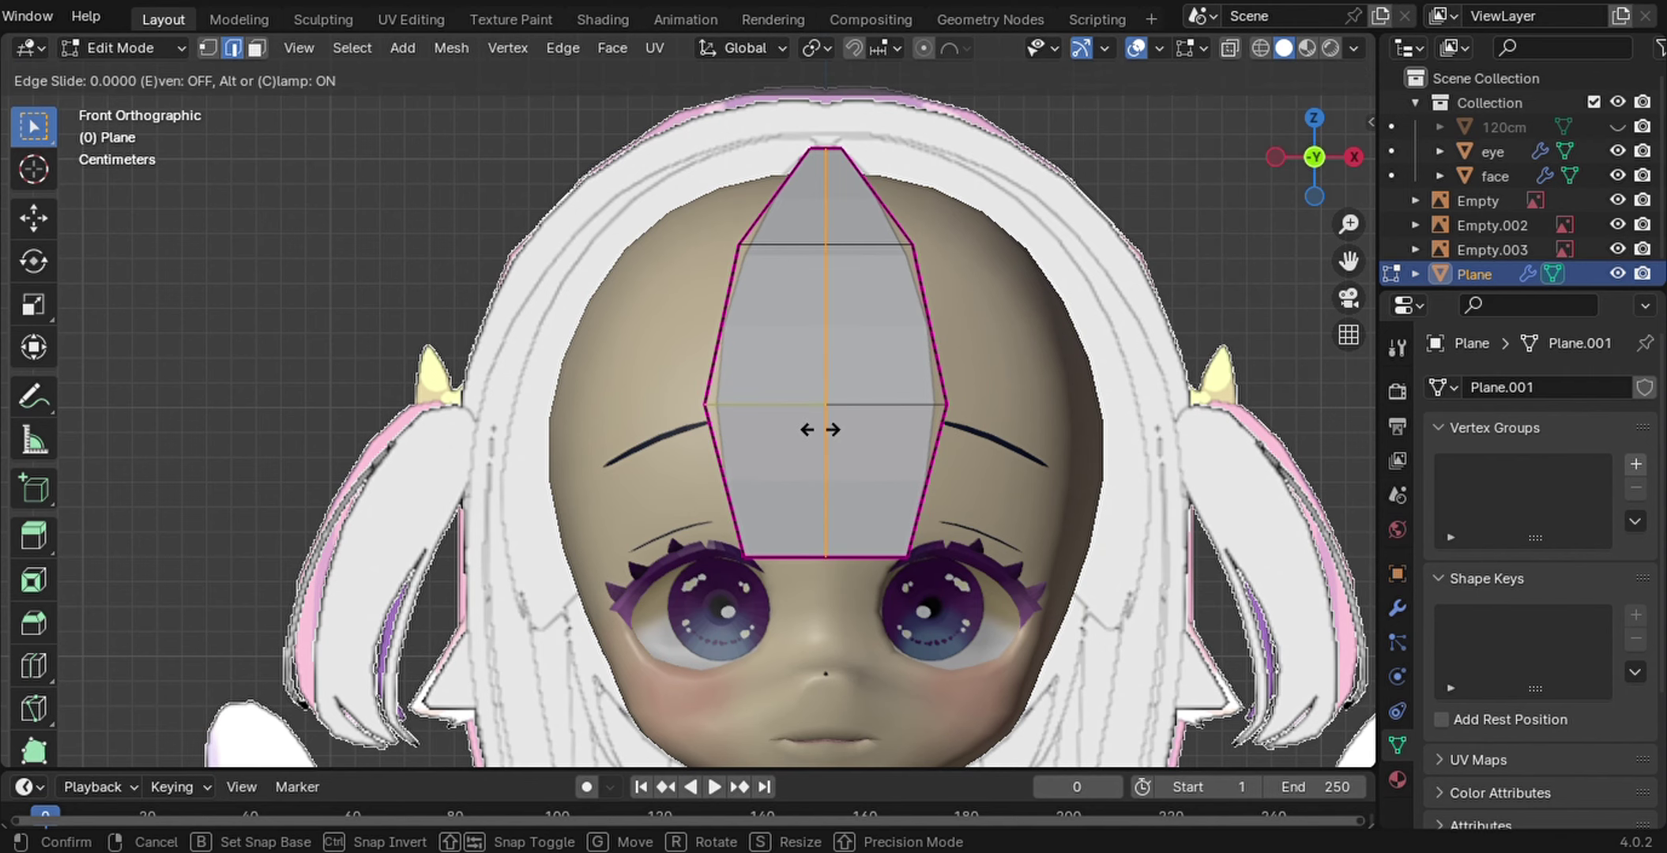
{"action": "mouse_move", "coordinate": [822, 428]}
{"action": "middle_mouse_down"}
{"action": "mouse_move", "coordinate": [853, 516]}
{"action": "mouse_move", "coordinate": [707, 574]}
{"action": "mouse_move", "coordinate": [957, 249]}
{"action": "middle_mouse_up"}
{"action": "key", "text": "KP_3"}
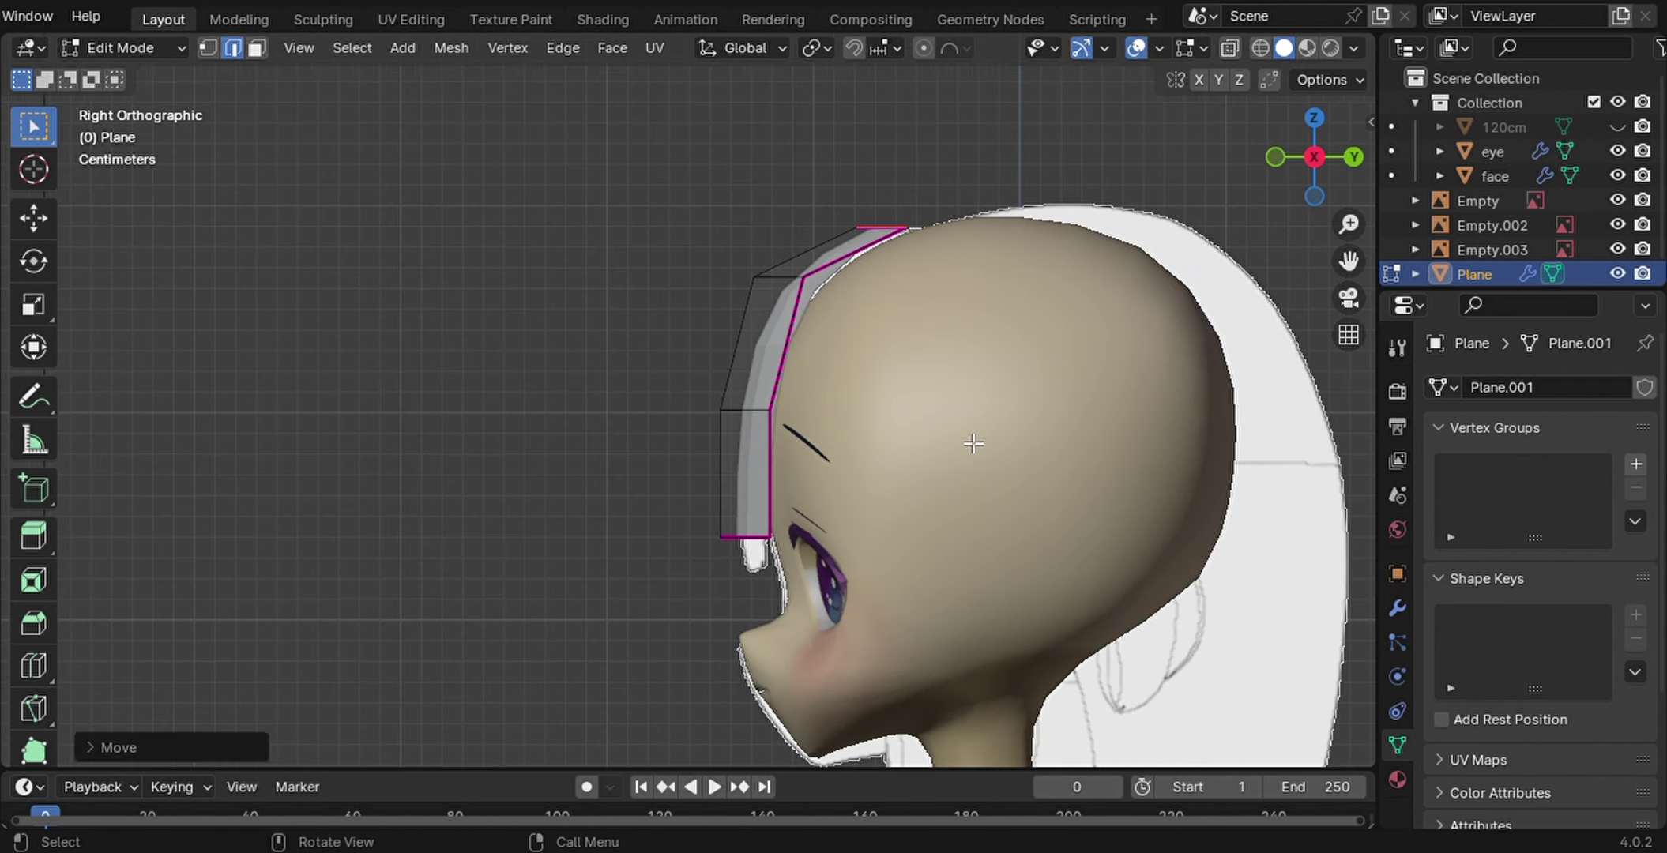
Duplicate the bang strand and move the copy to the right
{"action": "key", "text": "KP_1"}
{"action": "key", "text": "shift+d"}
{"action": "left_click", "coordinate": [1103, 460]}
{"action": "left_click", "coordinate": [1094, 454]}
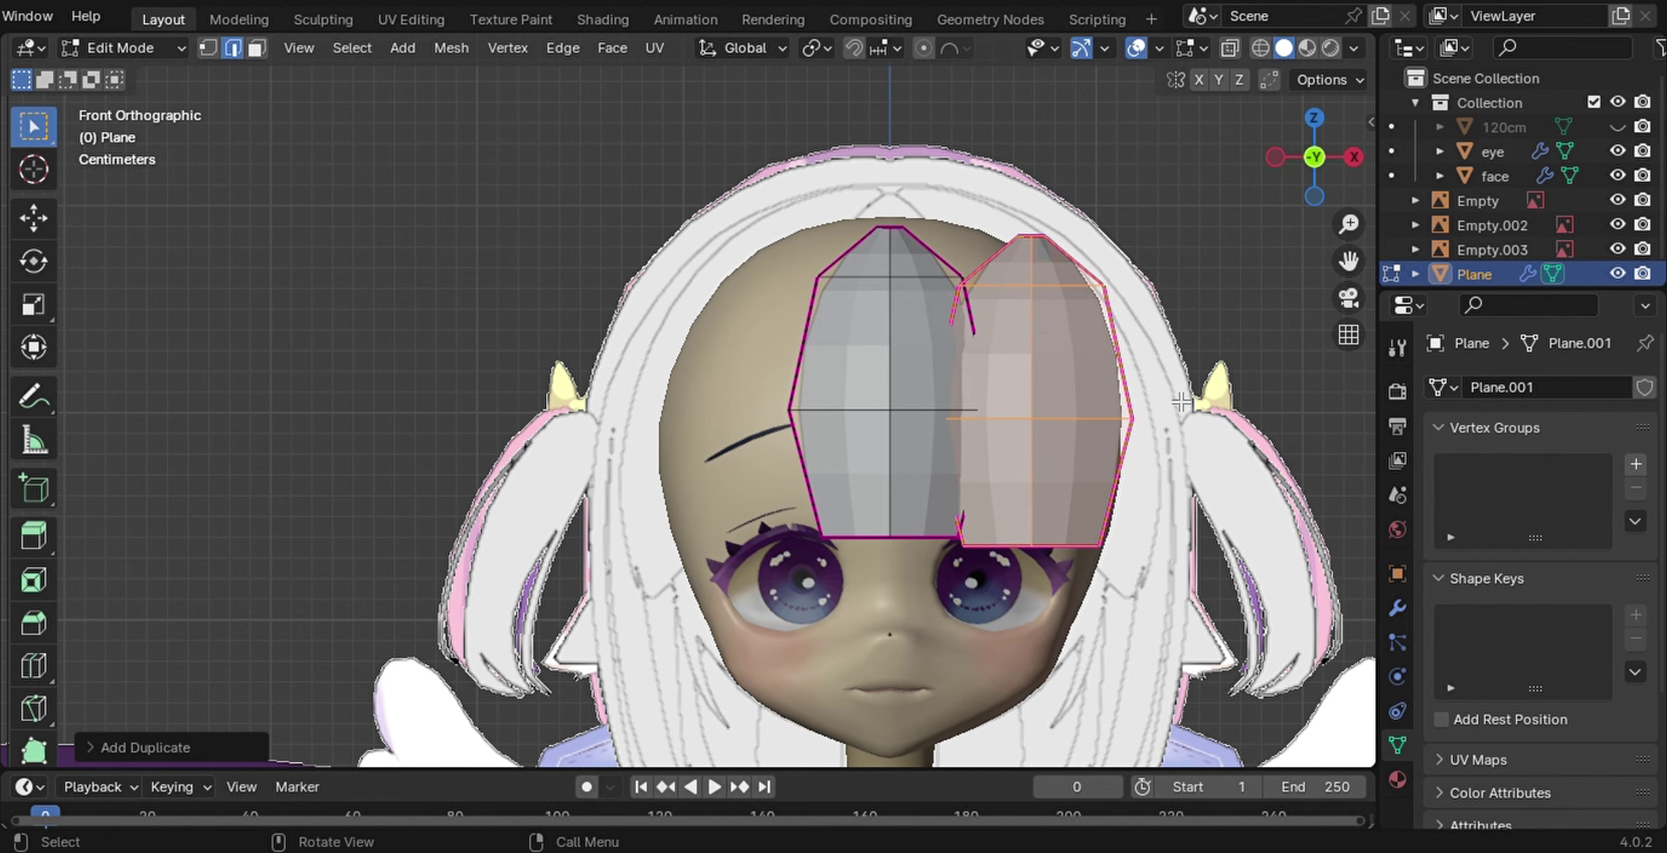
Select the whole duplicate strand and try rotating it, then cancel and undo
{"action": "key", "text": "Escape"}
{"action": "key", "text": "1"}
{"action": "key", "text": "q"}
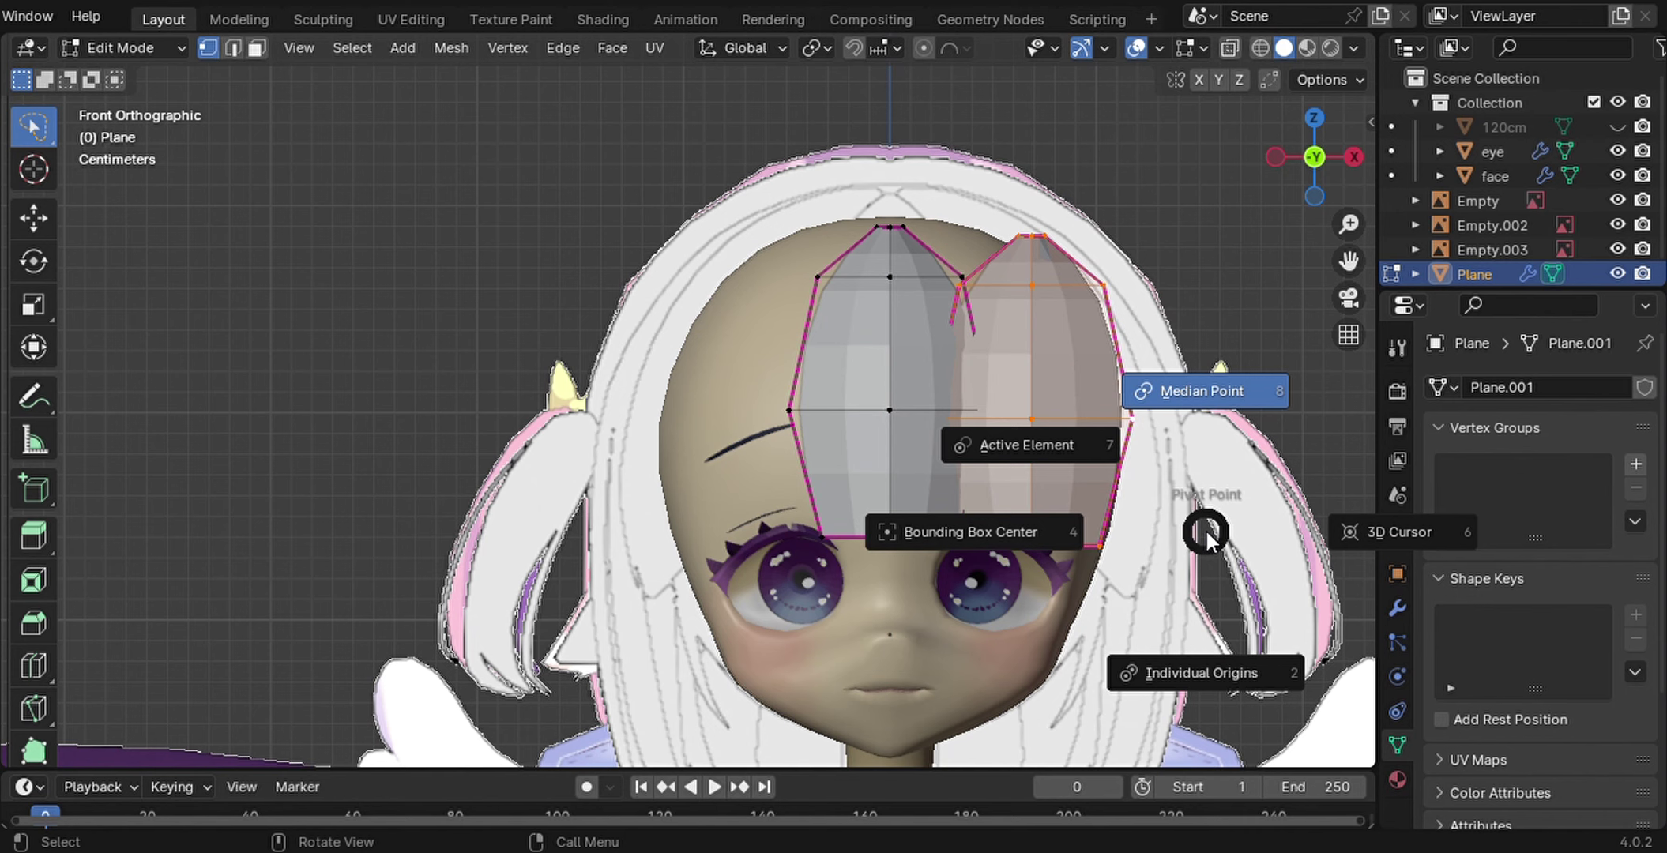
{"action": "key", "text": "a"}
{"action": "scroll", "coordinate": [1053, 427], "scroll_direction": "down", "scroll_amount": 1}
{"action": "key", "text": "r"}
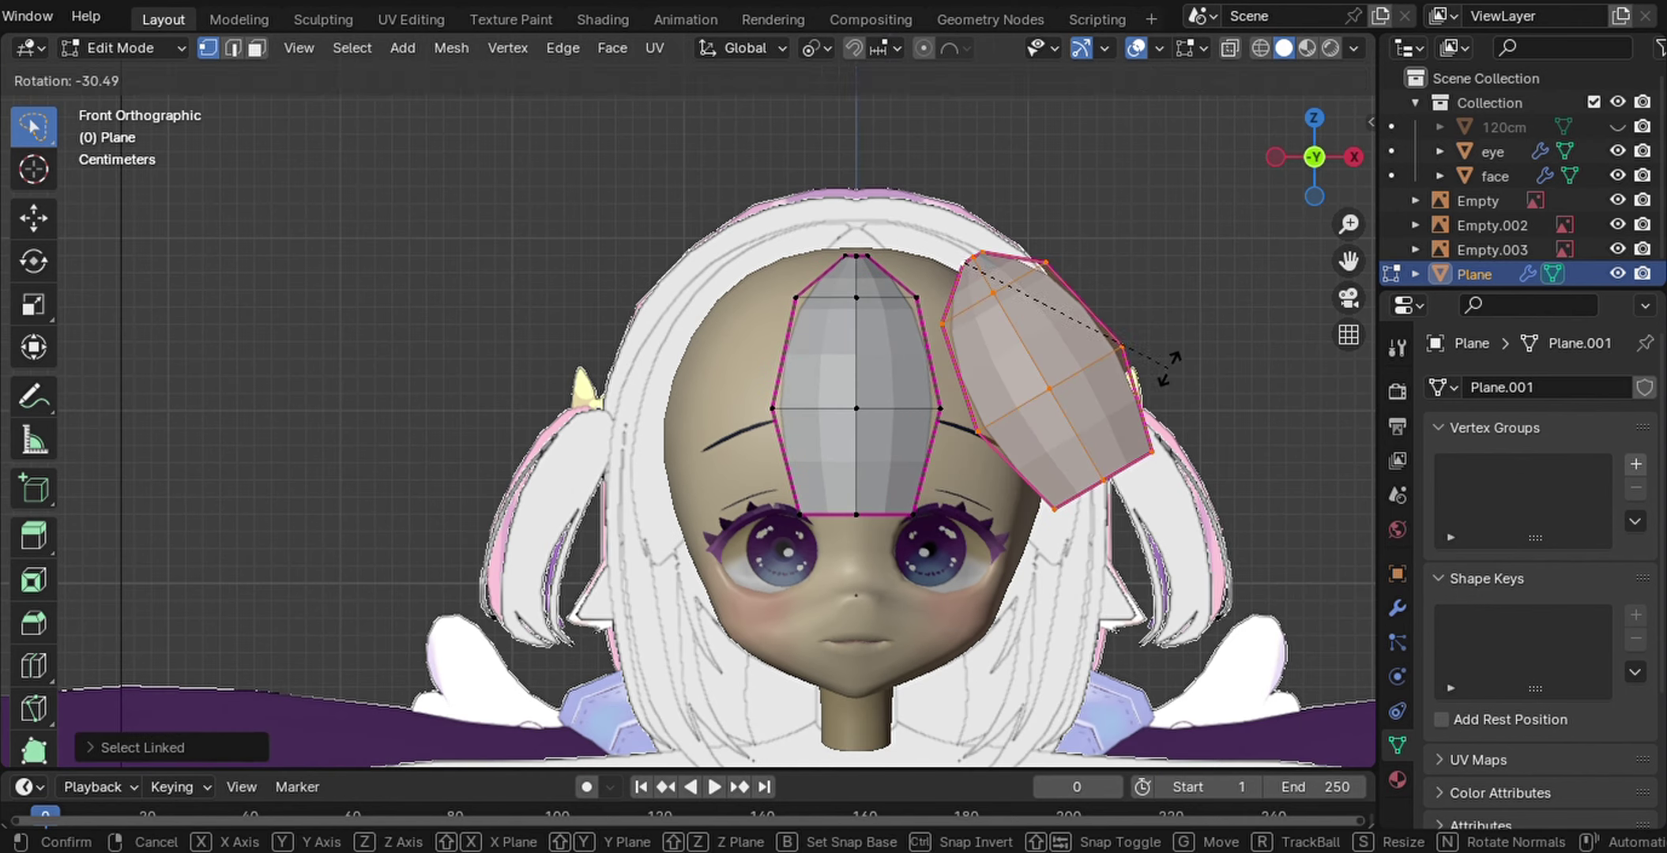
{"action": "key", "text": "Escape"}
{"action": "key", "text": "ctrl+z"}
With X-ray on, select the side reference image and move it vertically to align the head
{"action": "key", "text": "alt+z"}
{"action": "key", "text": "KP_3"}
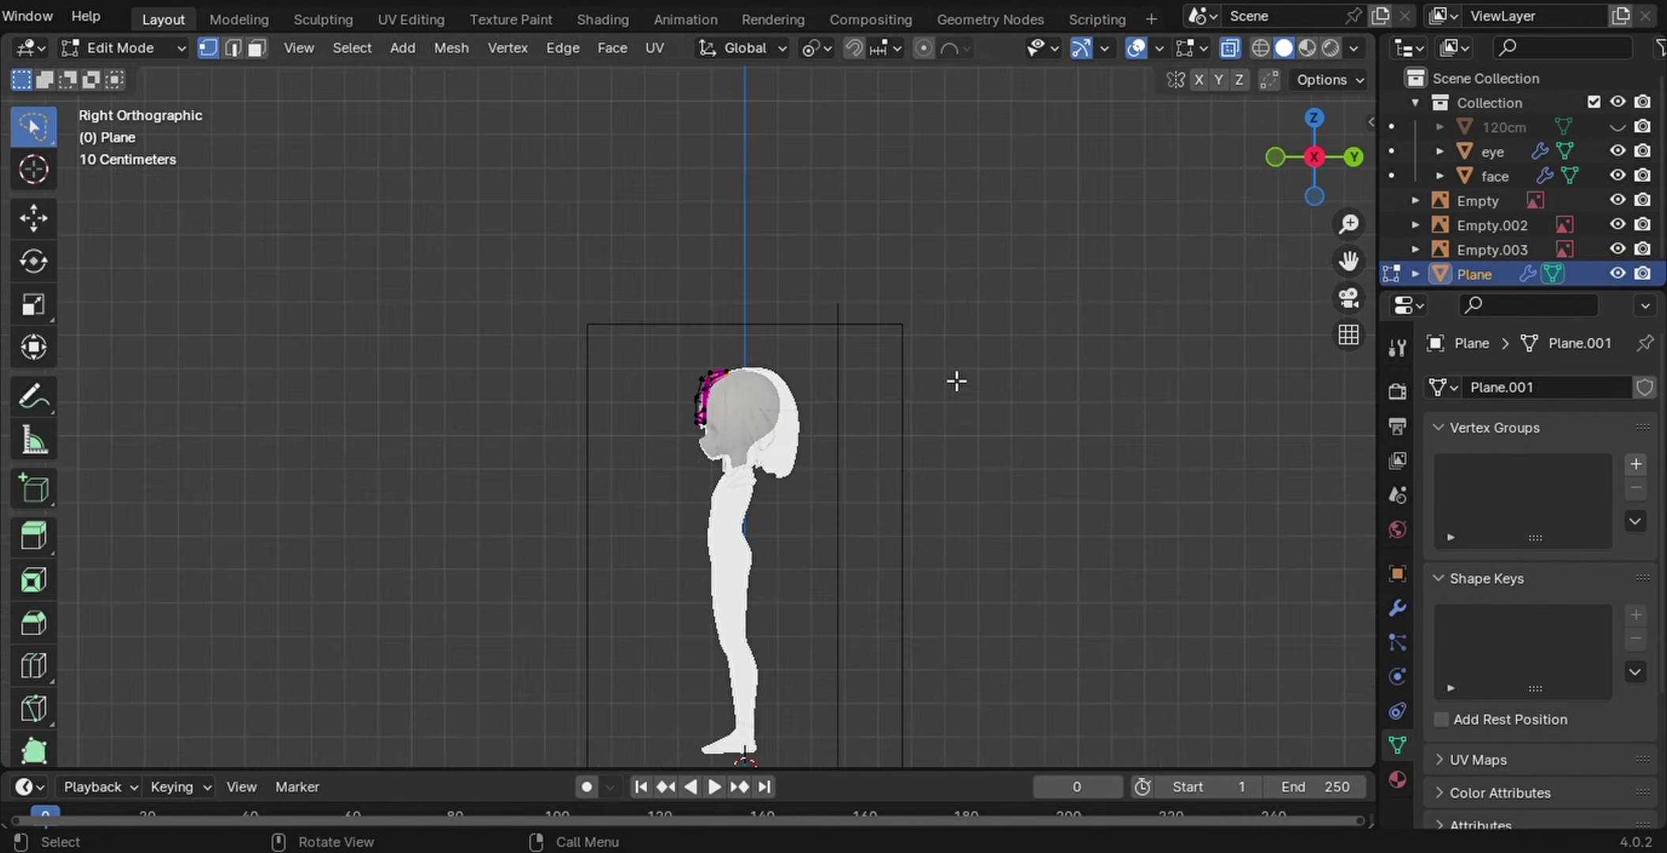
{"action": "key", "text": "Tab"}
{"action": "left_click", "coordinate": [1008, 242]}
{"action": "key", "text": "KP_1"}
{"action": "middle_click_drag", "start_coordinate": [1061, 710], "coordinate": [1090, 635]}
{"action": "key", "text": "z"}
{"action": "key", "text": "Escape"}
{"action": "key", "text": "g"}
{"action": "key", "text": "z"}
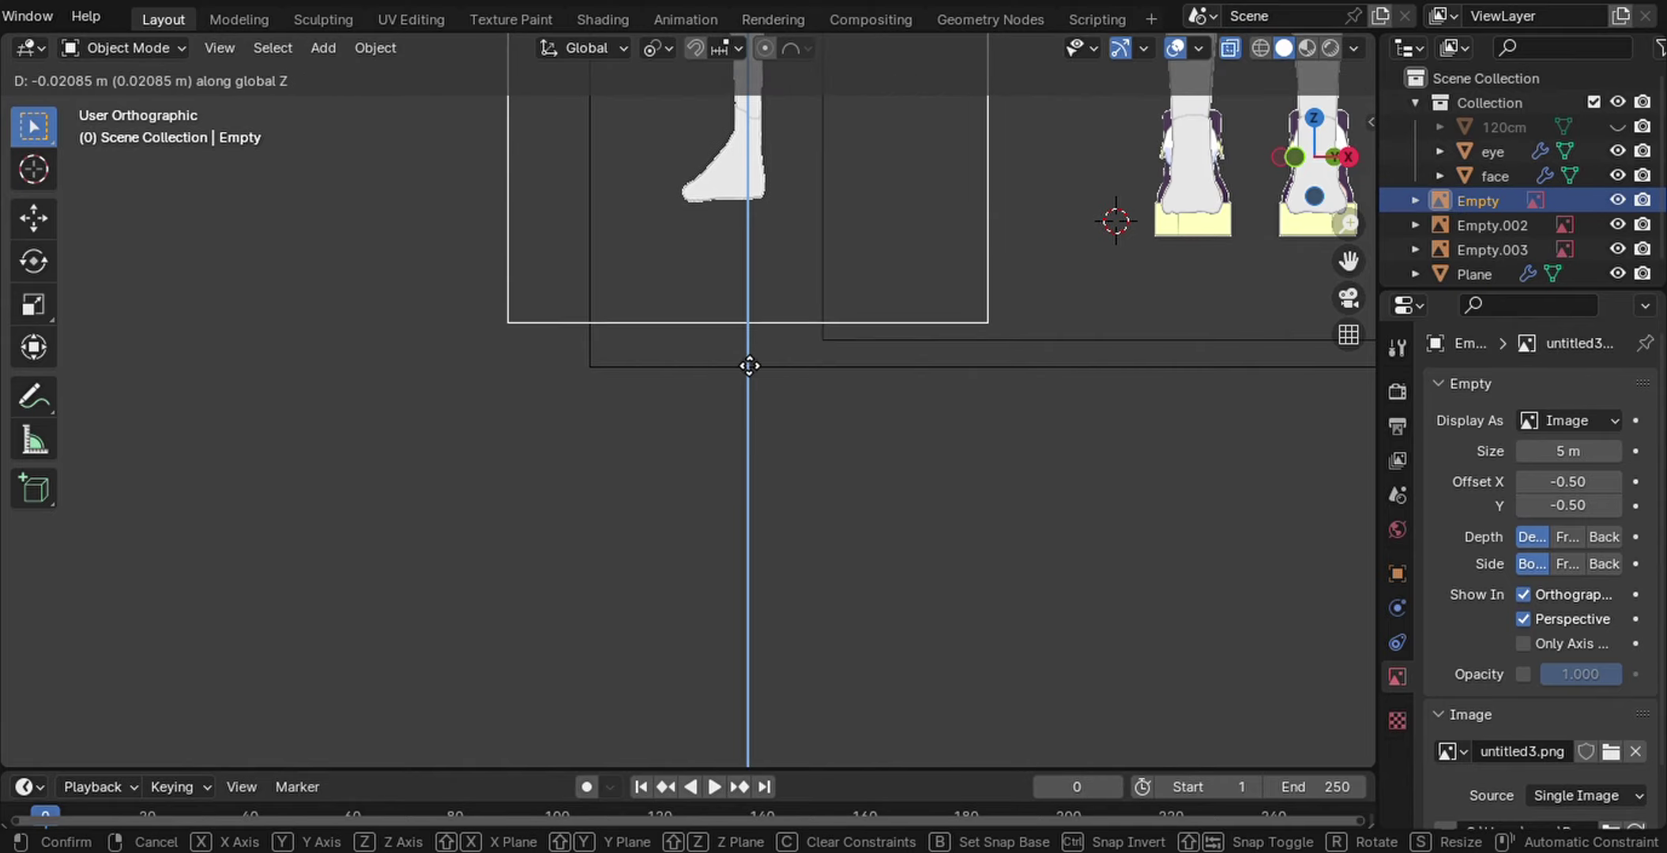
{"action": "key", "text": "Return"}
Check the realigned side reference in side and front views
{"action": "key", "text": "KP_3"}
{"action": "key", "text": "KP_1"}
{"action": "key", "text": "KP_3"}
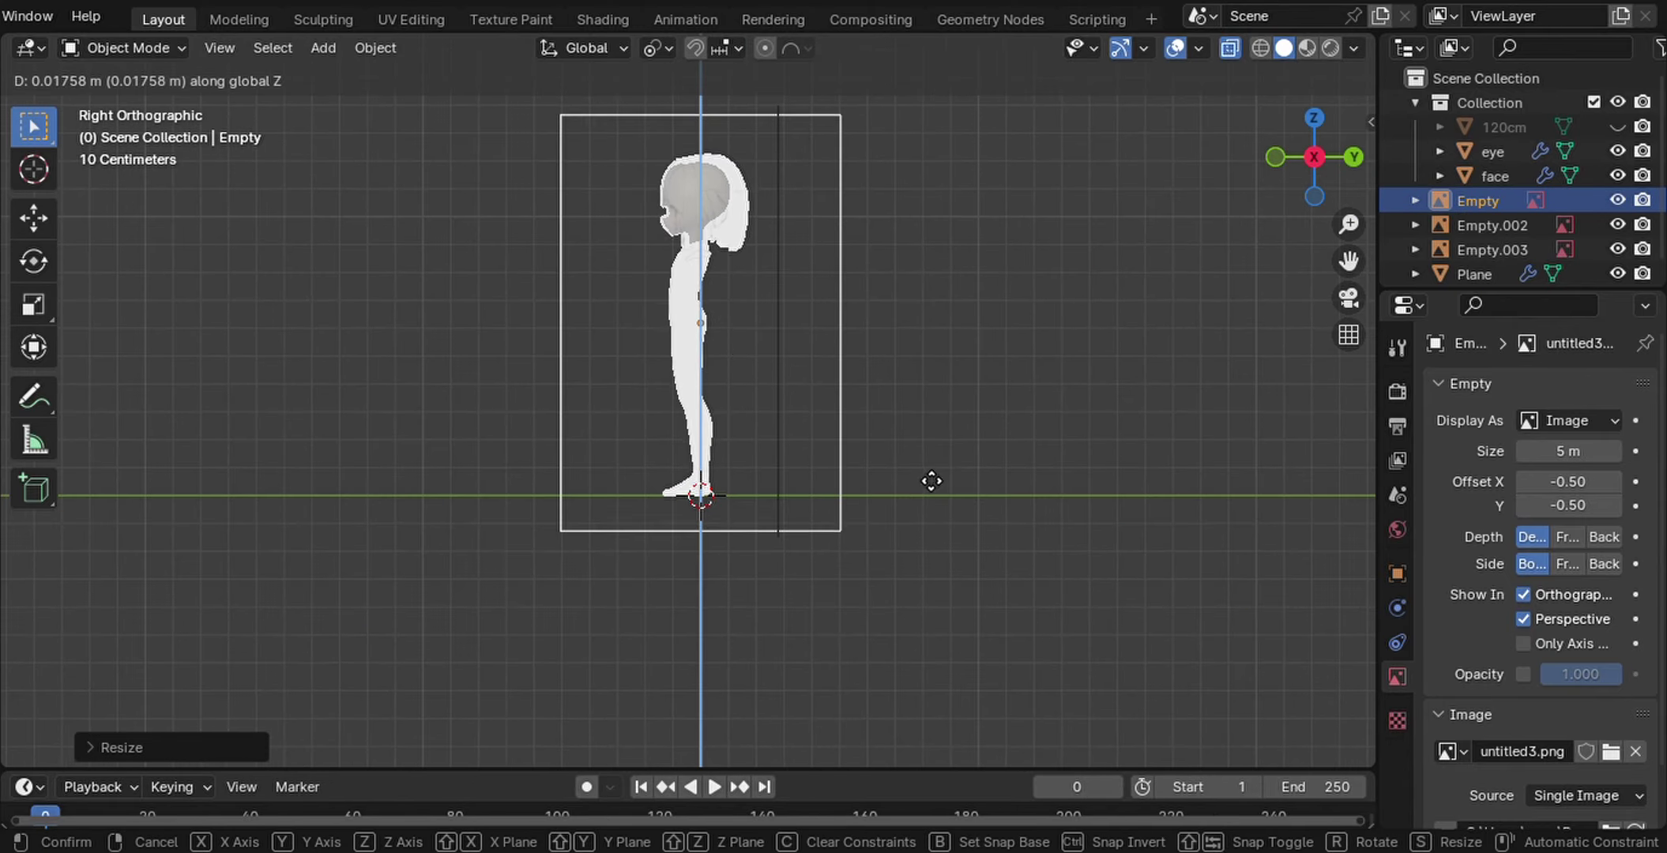
{"action": "scroll", "coordinate": [1068, 451], "scroll_direction": "up", "scroll_amount": 2}
{"action": "scroll", "coordinate": [1172, 570], "scroll_direction": "down", "scroll_amount": 1}
{"action": "scroll", "coordinate": [1173, 570], "scroll_direction": "up", "scroll_amount": 5}
Select the bang strand plane, orbit around the head and frame it in front view
{"action": "left_click", "coordinate": [917, 324]}
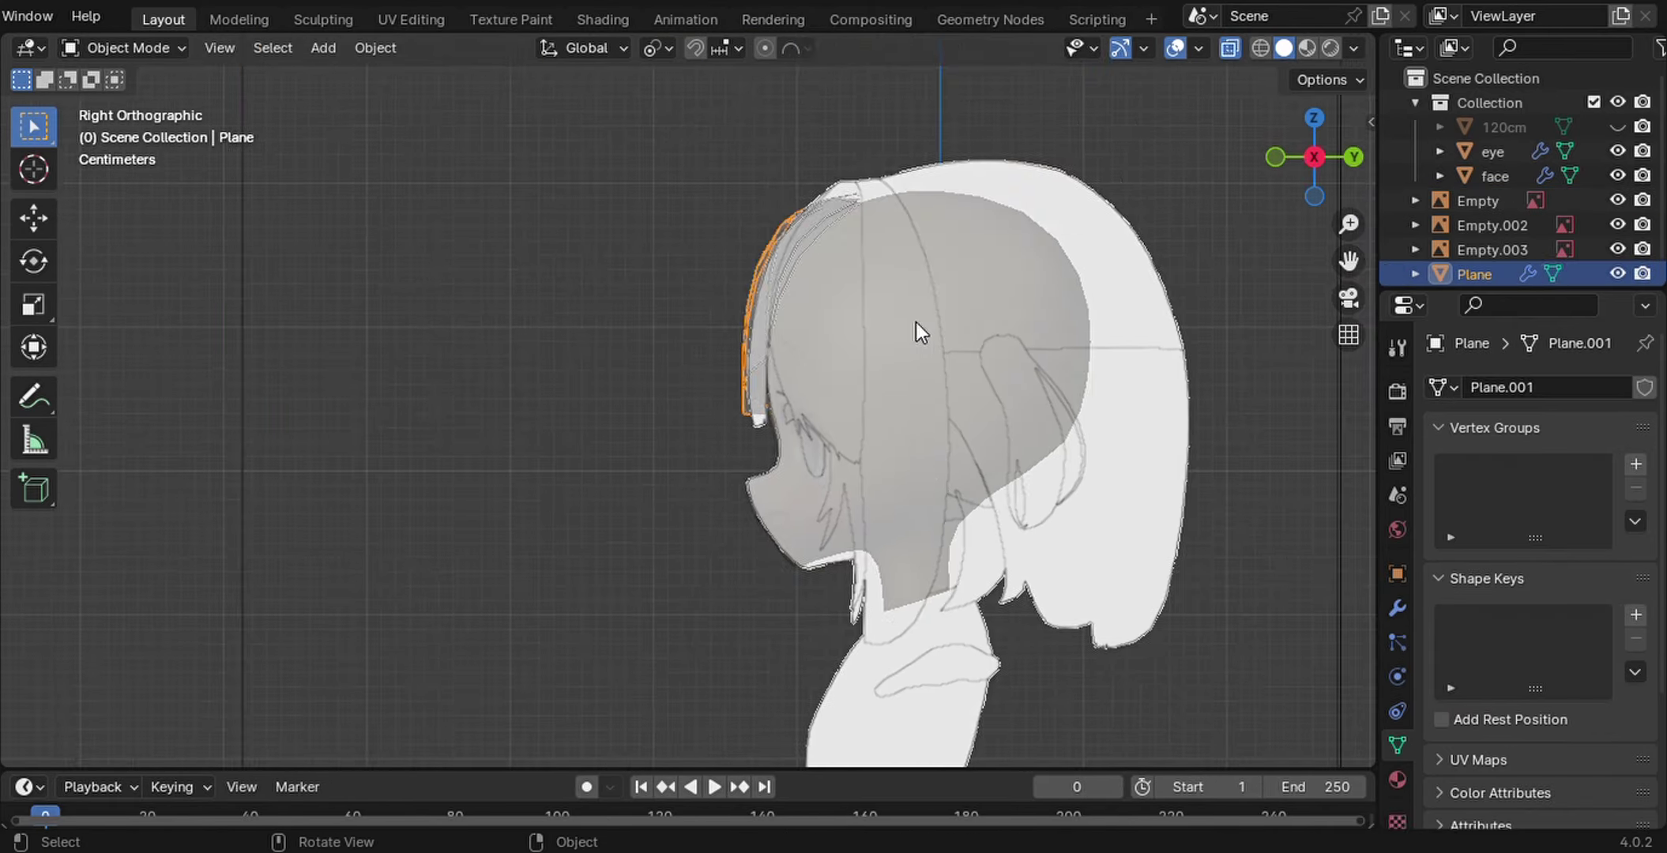
{"action": "key", "text": "Tab"}
{"action": "middle_click_drag", "start_coordinate": [916, 323], "coordinate": [1090, 431]}
{"action": "scroll", "coordinate": [1091, 431], "scroll_direction": "up", "scroll_amount": 2}
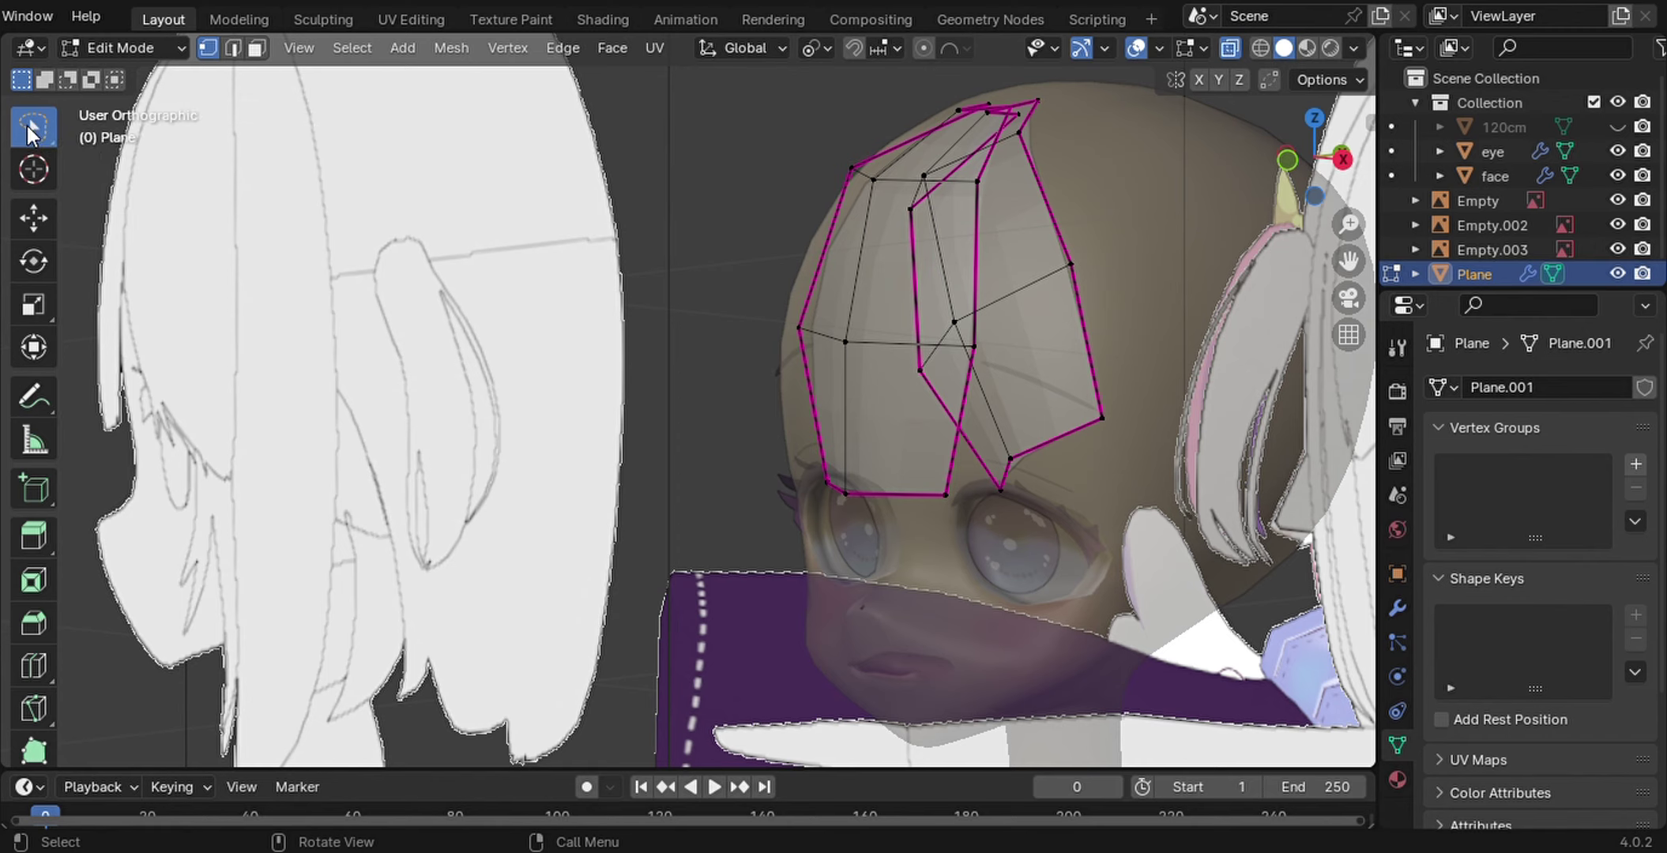
{"action": "key", "text": "Tab"}
{"action": "right_click", "coordinate": [764, 335]}
{"action": "key", "text": "KP_1"}
{"action": "key", "text": "Home"}
{"action": "scroll", "coordinate": [906, 499], "scroll_direction": "up", "scroll_amount": 5}
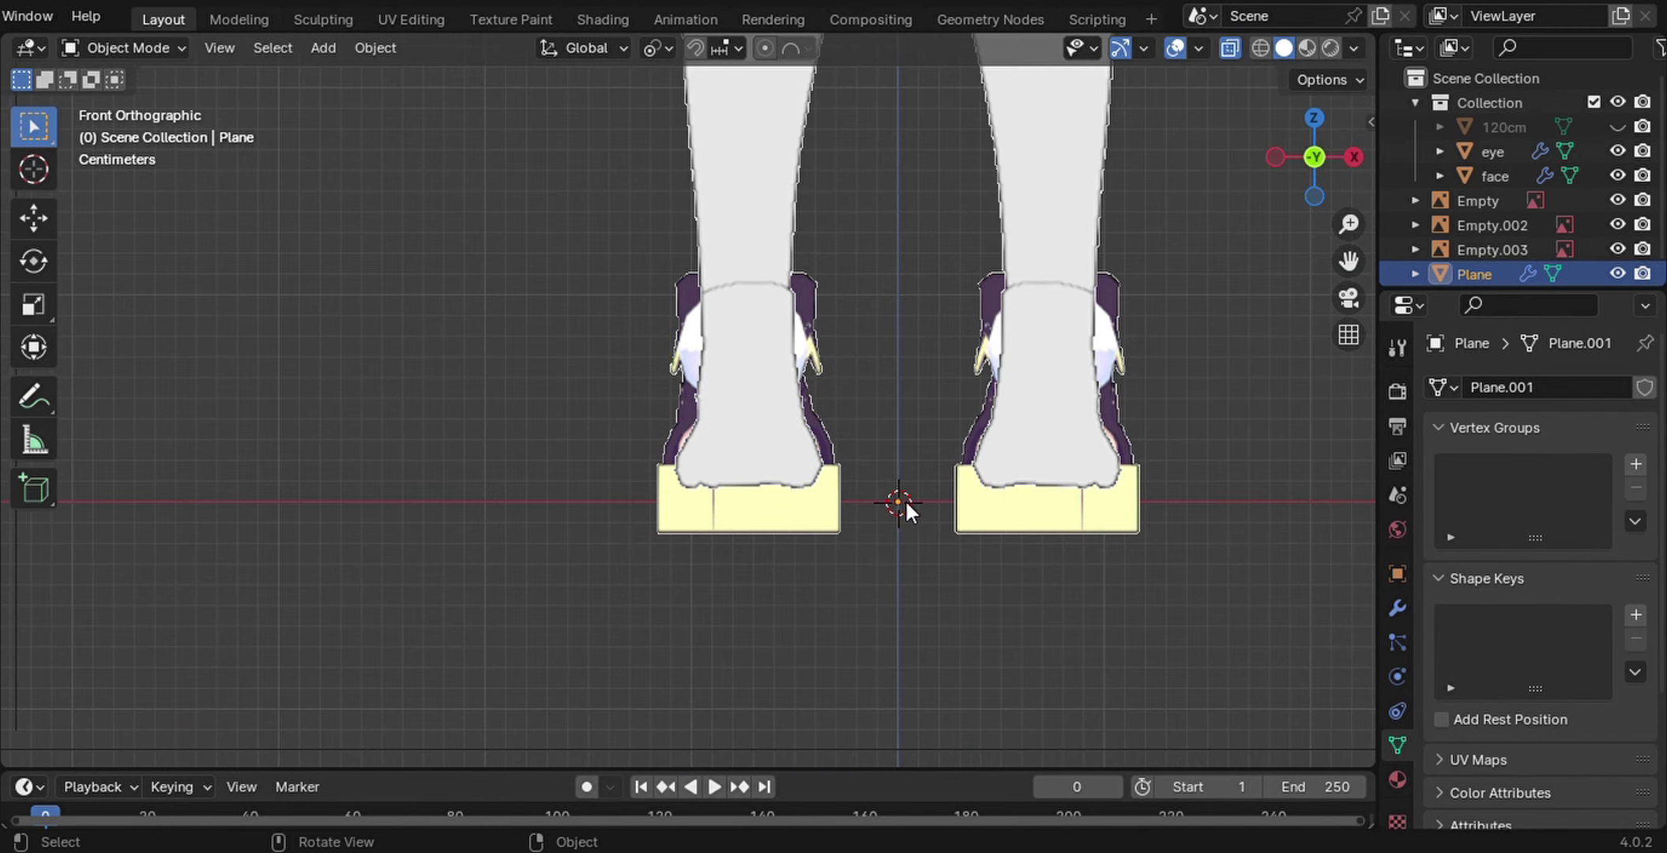
{"action": "key", "text": "KP_Decimal"}
Move the selected strand vertices in side view to follow the head's curve
{"action": "key", "text": "Tab"}
{"action": "key", "text": "Home"}
{"action": "key", "text": "KP_Decimal"}
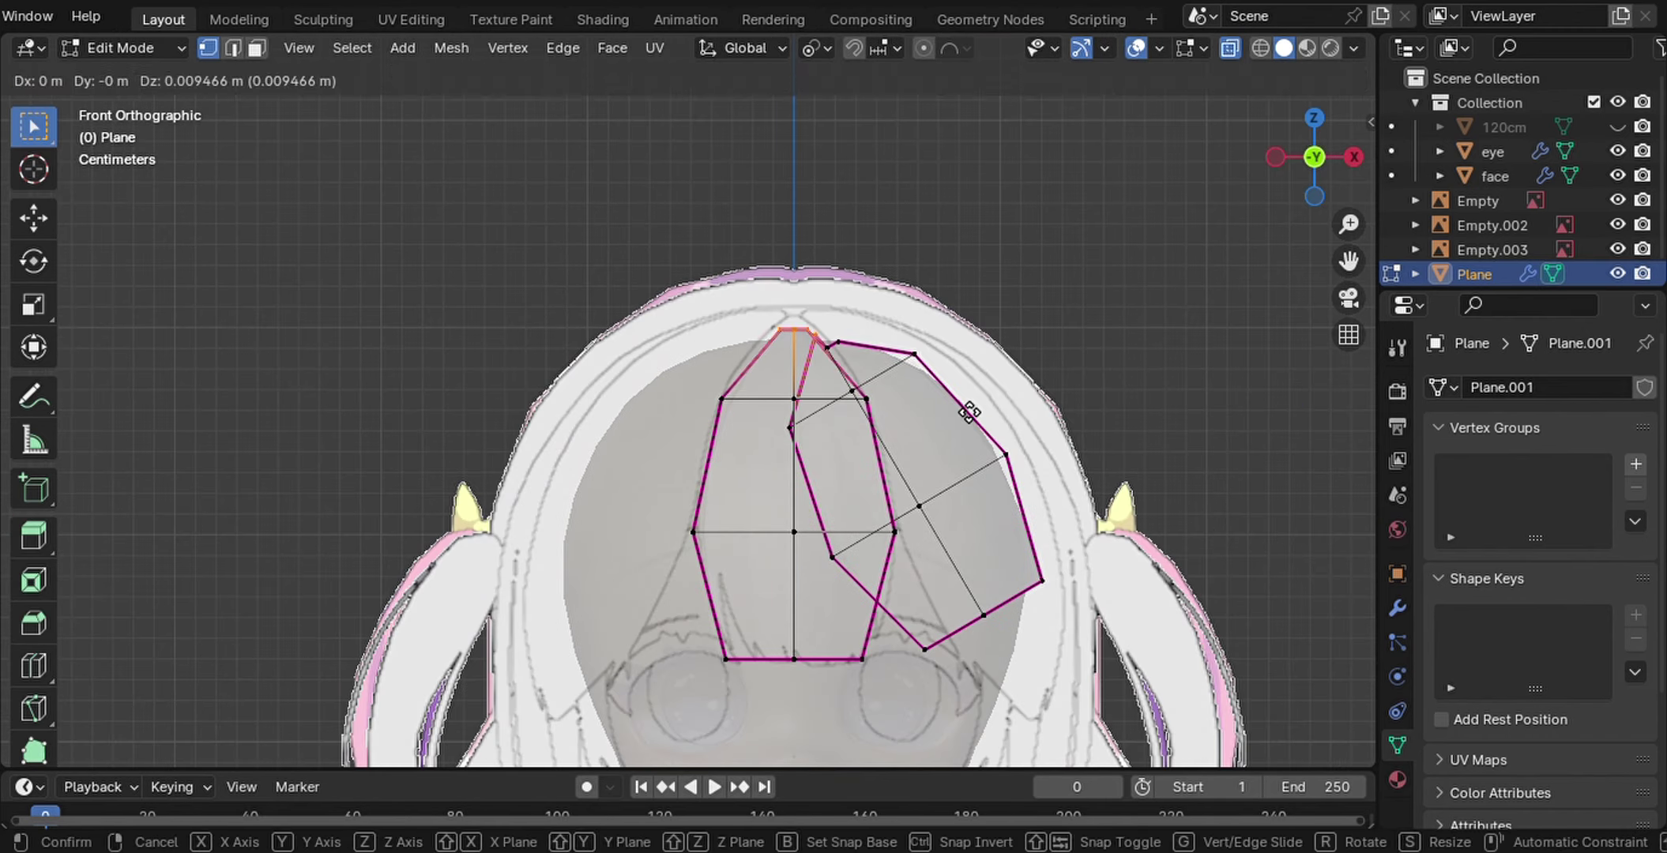
{"action": "key", "text": "KP_3"}
{"action": "key", "text": "g"}
{"action": "left_click", "coordinate": [956, 402]}
{"action": "key", "text": "KP_1"}
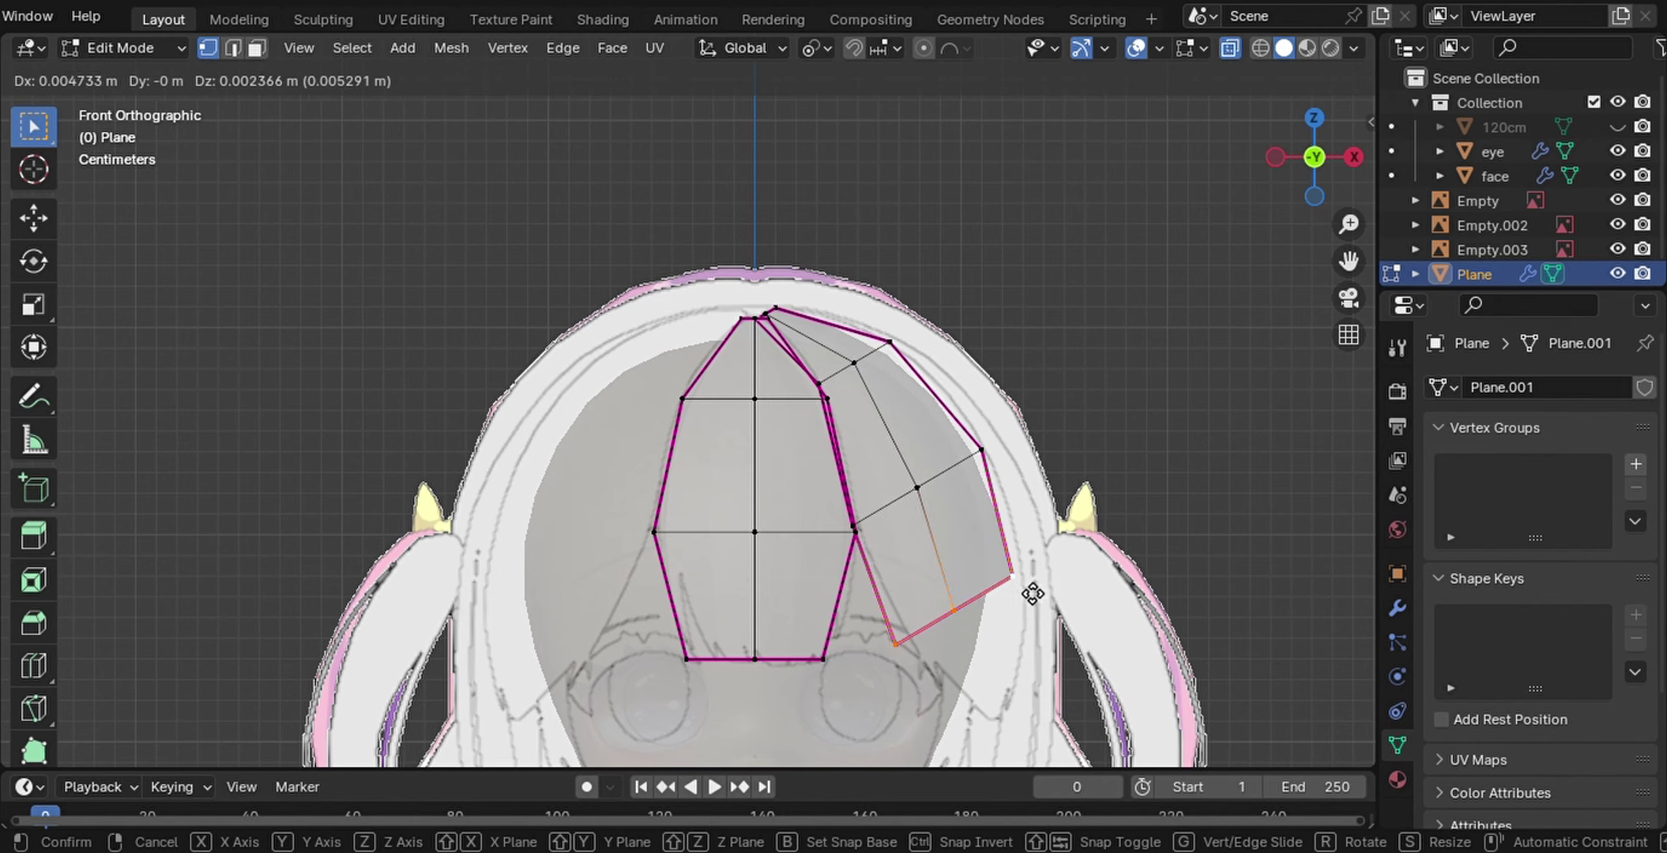
Select the right strand, inspect it from below, and move an edge loop on it
{"action": "key", "text": "ctrl+l"}
{"action": "middle_click_drag", "start_coordinate": [1070, 569], "coordinate": [1146, 583]}
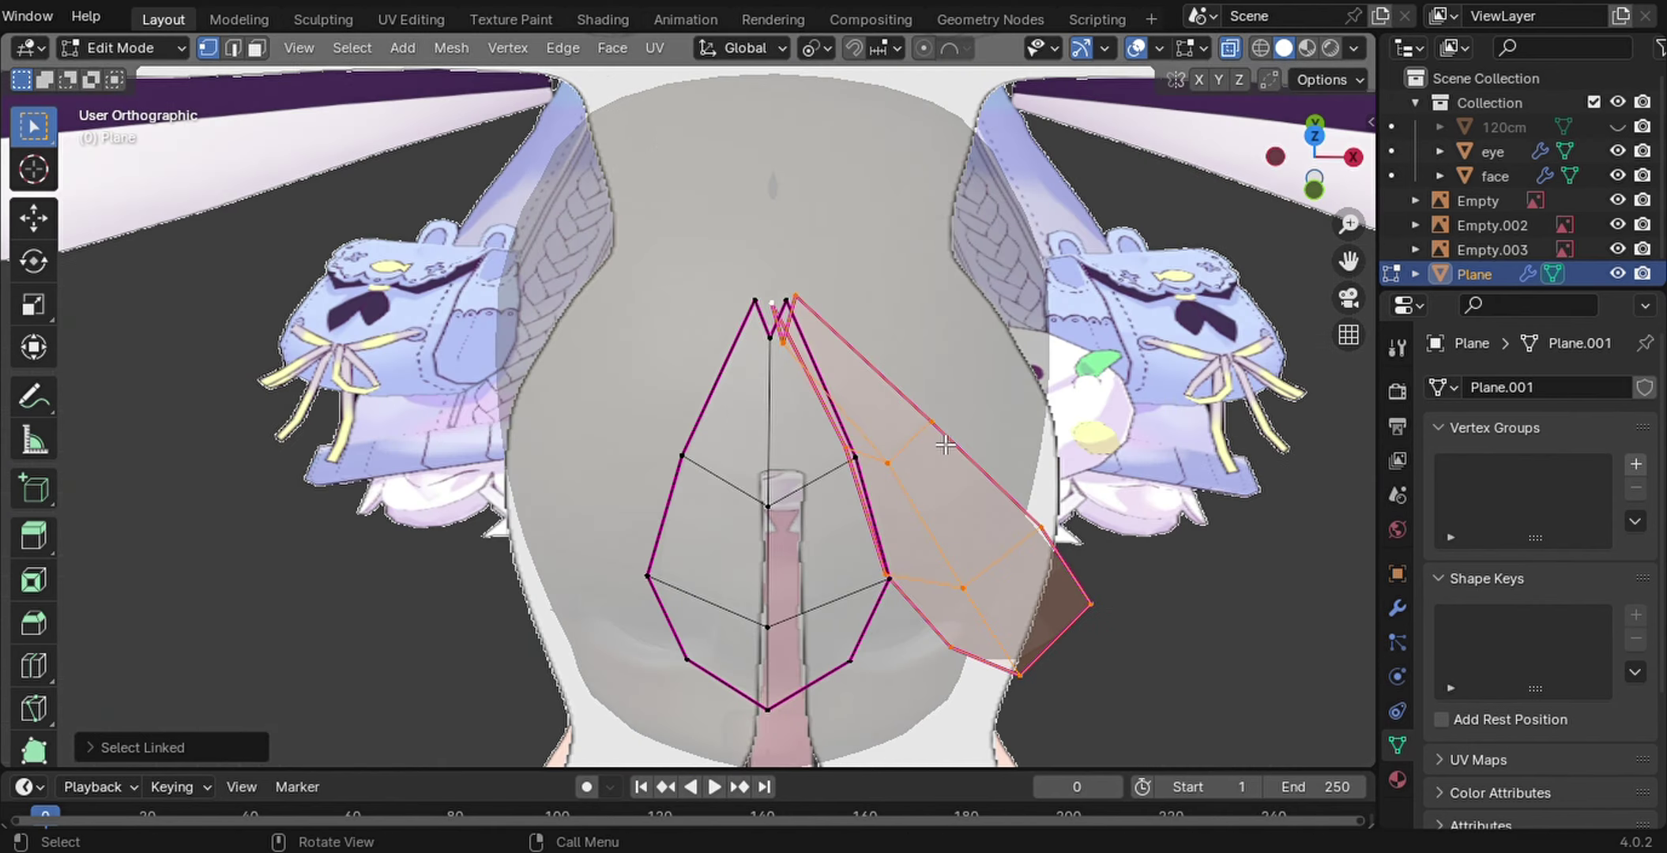
{"action": "middle_click_drag", "start_coordinate": [945, 444], "coordinate": [899, 297]}
{"action": "key", "text": "KP_1"}
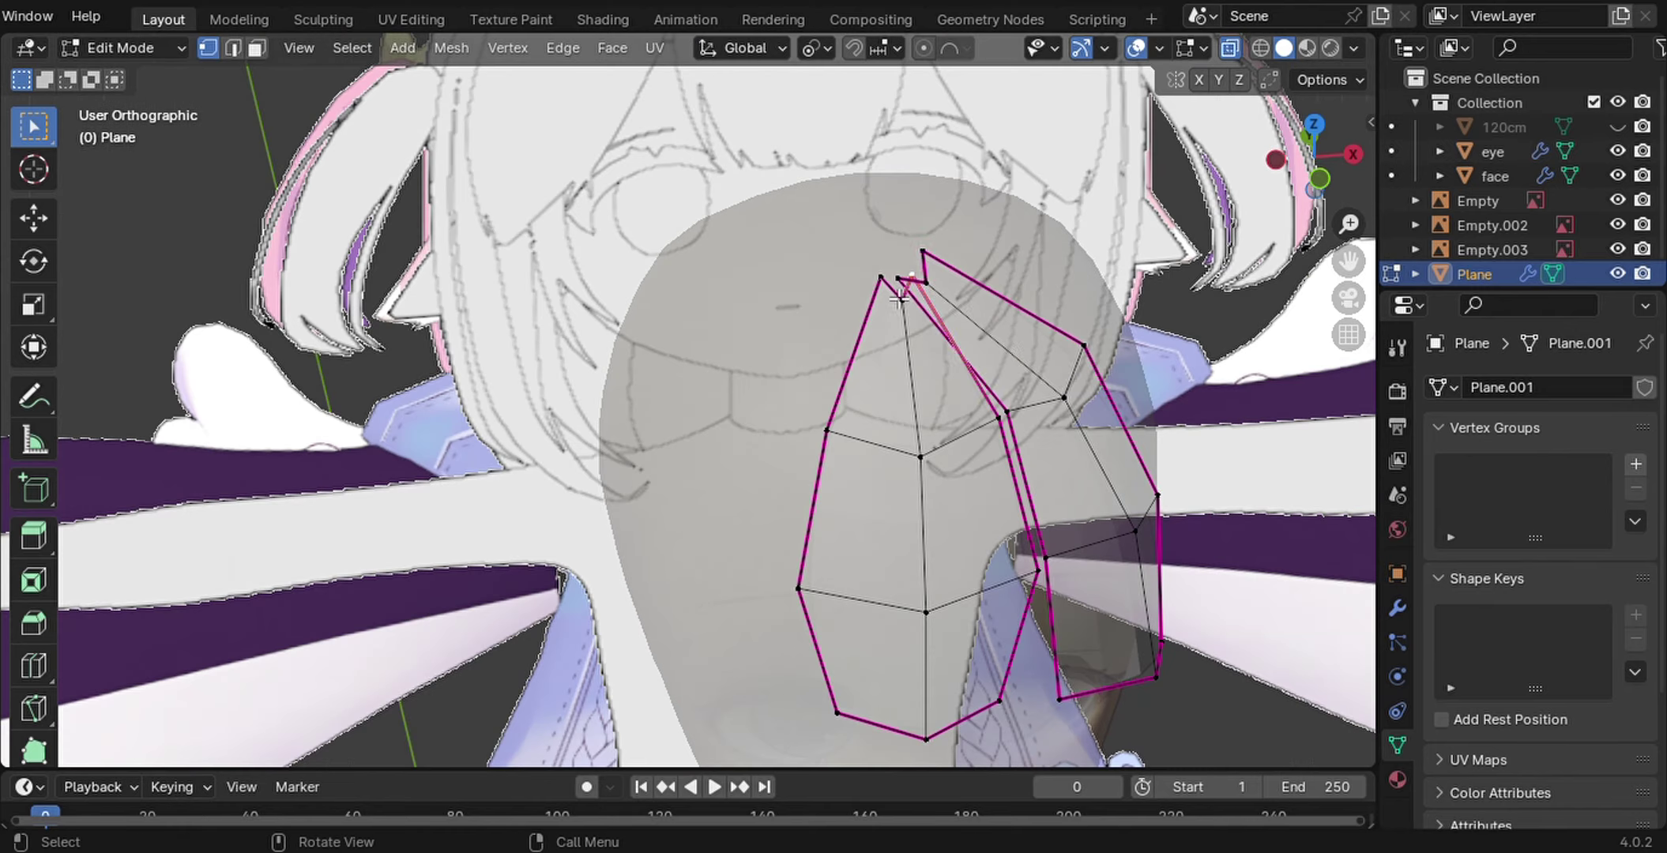
{"action": "key", "text": "KP_1"}
{"action": "key", "text": "g"}
{"action": "left_click", "coordinate": [1071, 357]}
{"action": "scroll", "coordinate": [1140, 552], "scroll_direction": "down", "scroll_amount": 2}
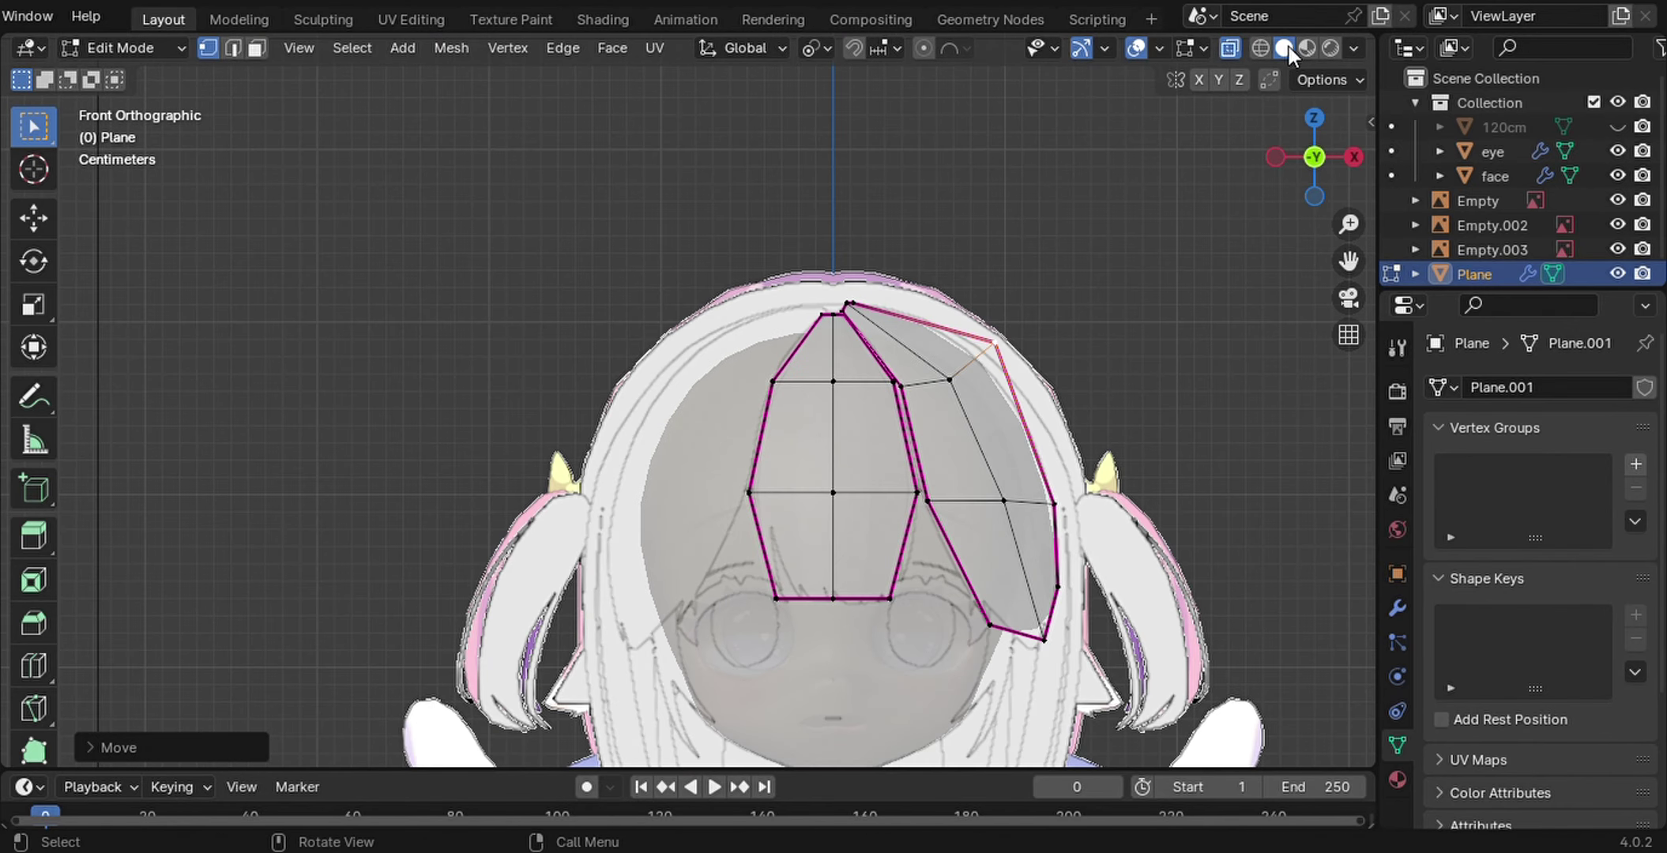
Switch to Material Preview shading and review the strands from side and front views
{"action": "left_click", "coordinate": [1353, 48]}
{"action": "scroll", "coordinate": [1153, 316], "scroll_direction": "up", "scroll_amount": 2}
{"action": "mouse_move", "coordinate": [1162, 344]}
{"action": "middle_mouse_down"}
{"action": "mouse_move", "coordinate": [1042, 409]}
{"action": "mouse_move", "coordinate": [1140, 395]}
{"action": "mouse_move", "coordinate": [1027, 355]}
{"action": "middle_mouse_up"}
{"action": "key", "text": "KP_3"}
{"action": "scroll", "coordinate": [988, 489], "scroll_direction": "up", "scroll_amount": 3}
{"action": "key", "text": "KP_1"}
{"action": "key", "text": "KP_3"}
{"action": "key", "text": "KP_1"}
{"action": "key", "text": "g"}
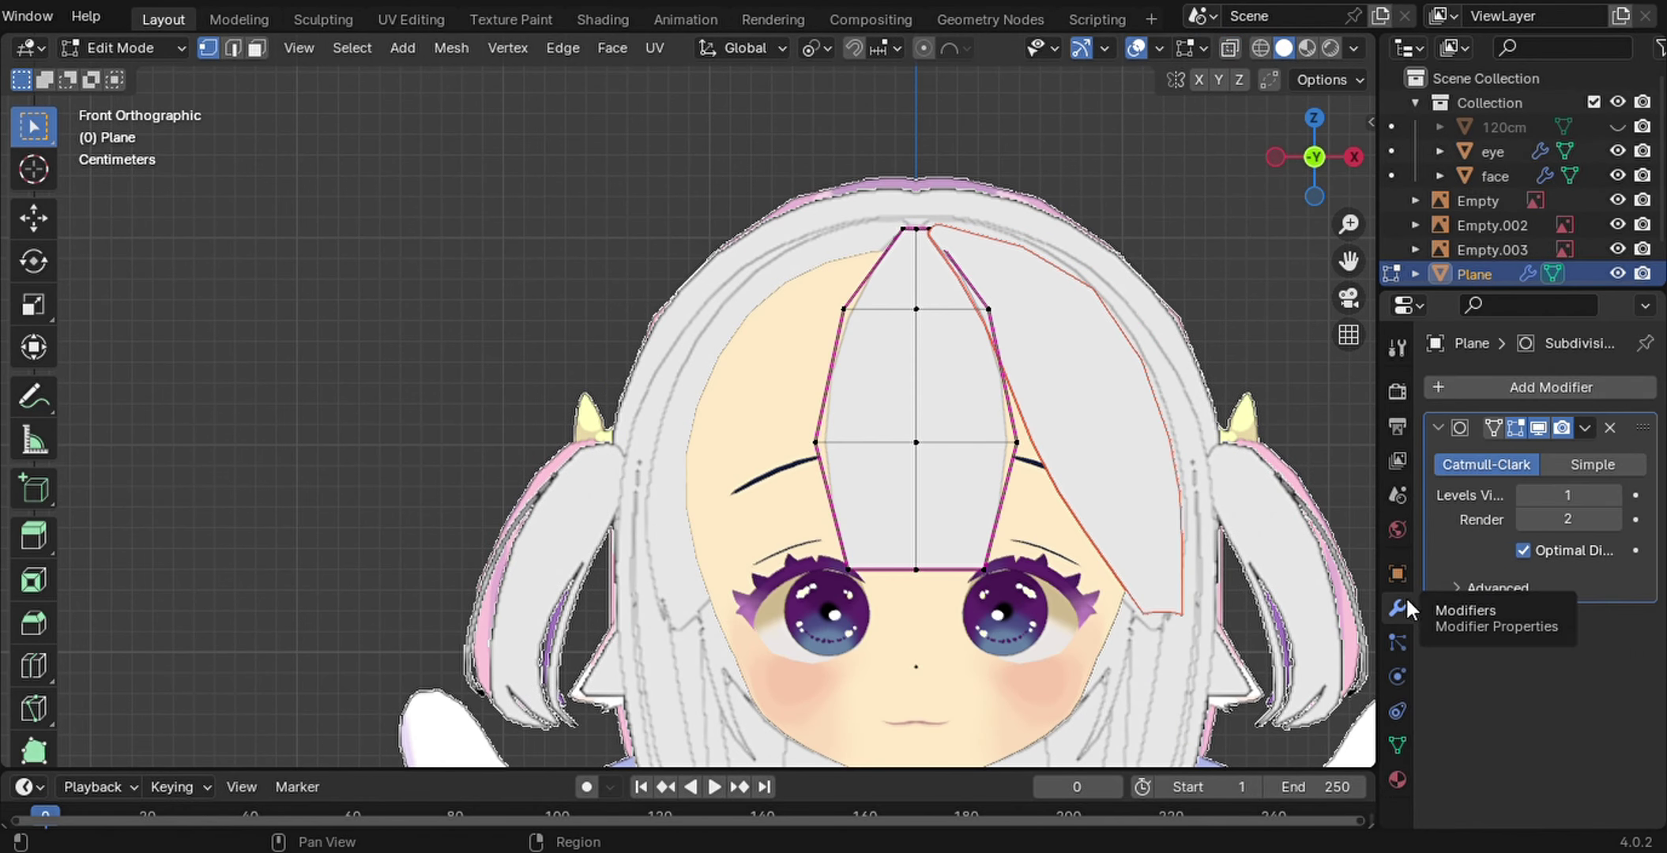
Add a Mirror modifier to the bangs and box-select the centre-line vertices
{"action": "left_click", "coordinate": [1264, 668]}
{"action": "left_click", "coordinate": [1521, 583]}
{"action": "key", "text": "Tab"}
{"action": "scroll", "coordinate": [1112, 460], "scroll_direction": "up", "scroll_amount": 5}
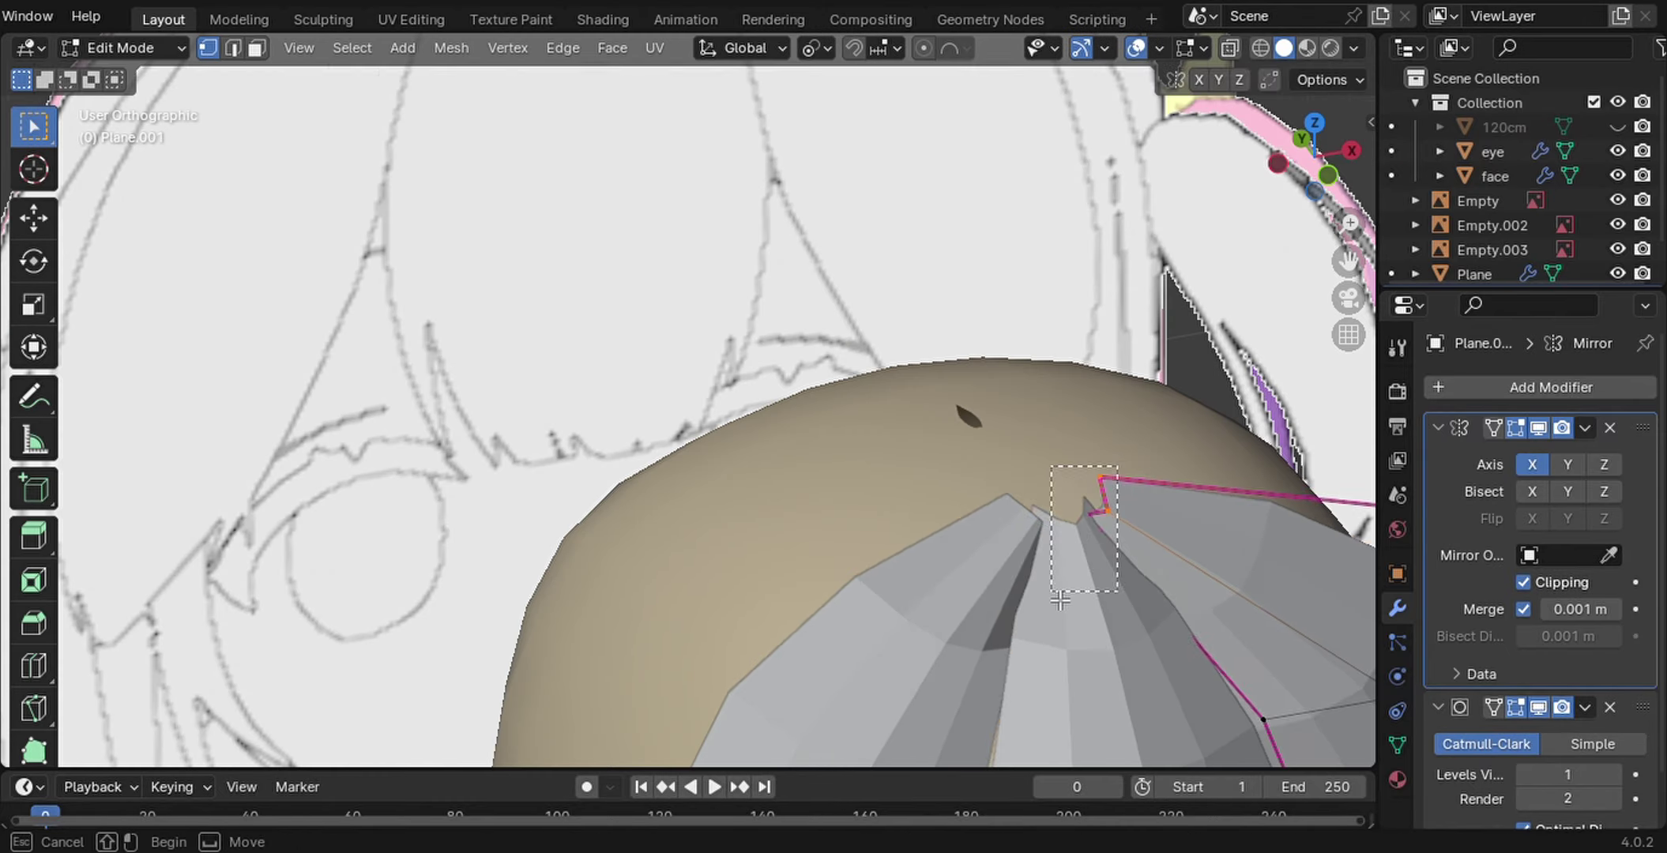
{"action": "key", "text": "b"}
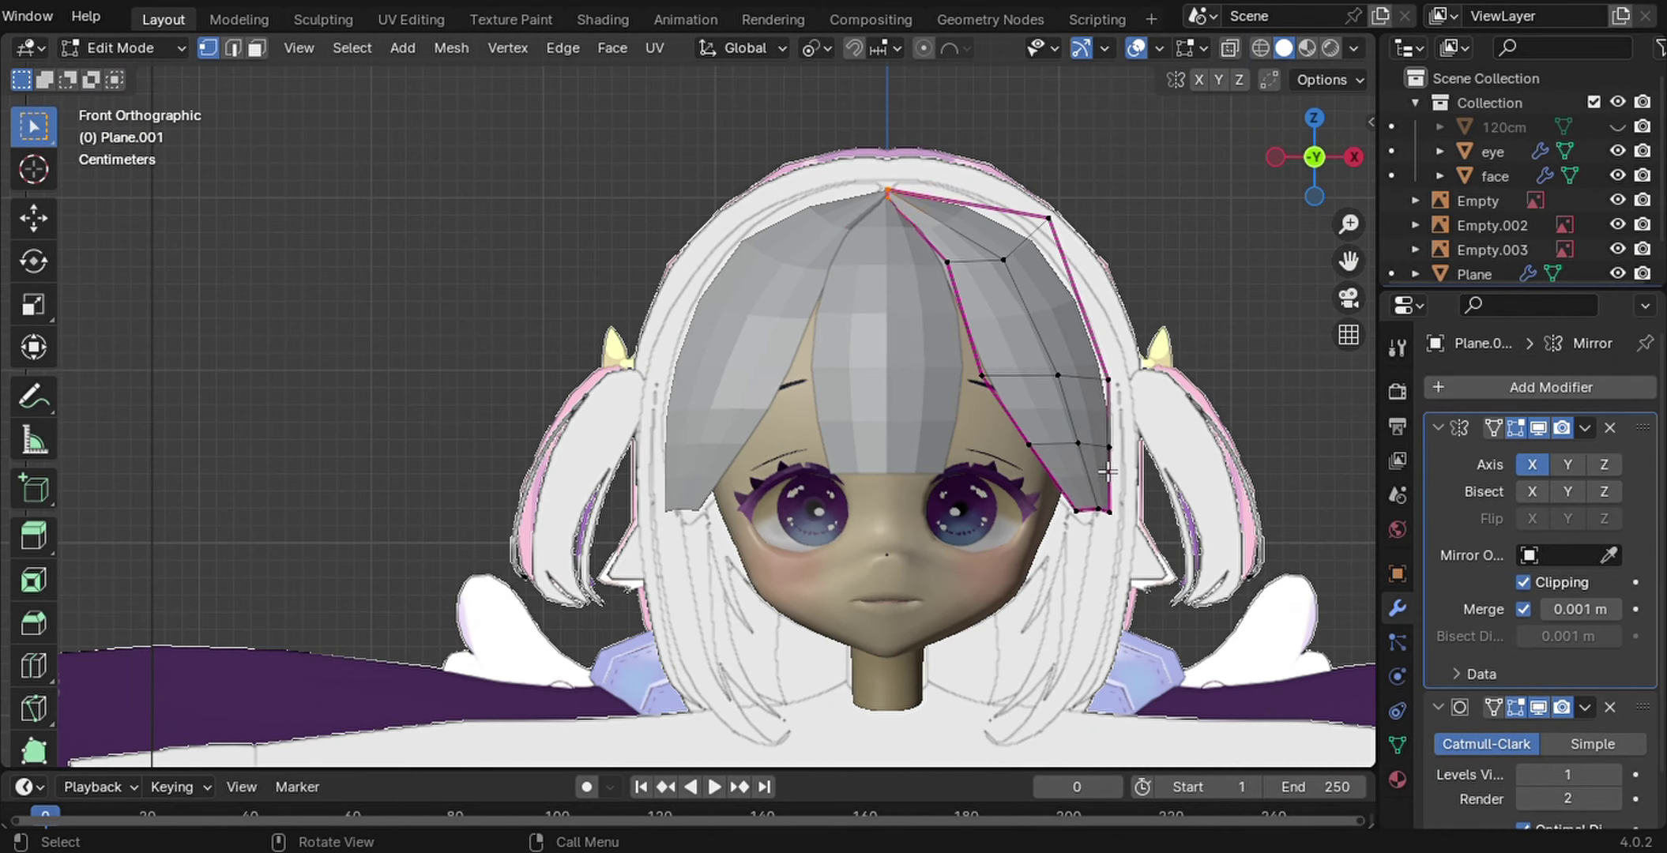
Duplicate the side strand and move the copy around the head from top view
{"action": "scroll", "coordinate": [1260, 469], "scroll_direction": "up", "scroll_amount": 5}
{"action": "scroll", "coordinate": [1272, 443], "scroll_direction": "down", "scroll_amount": 3}
{"action": "key", "text": "shift+d"}
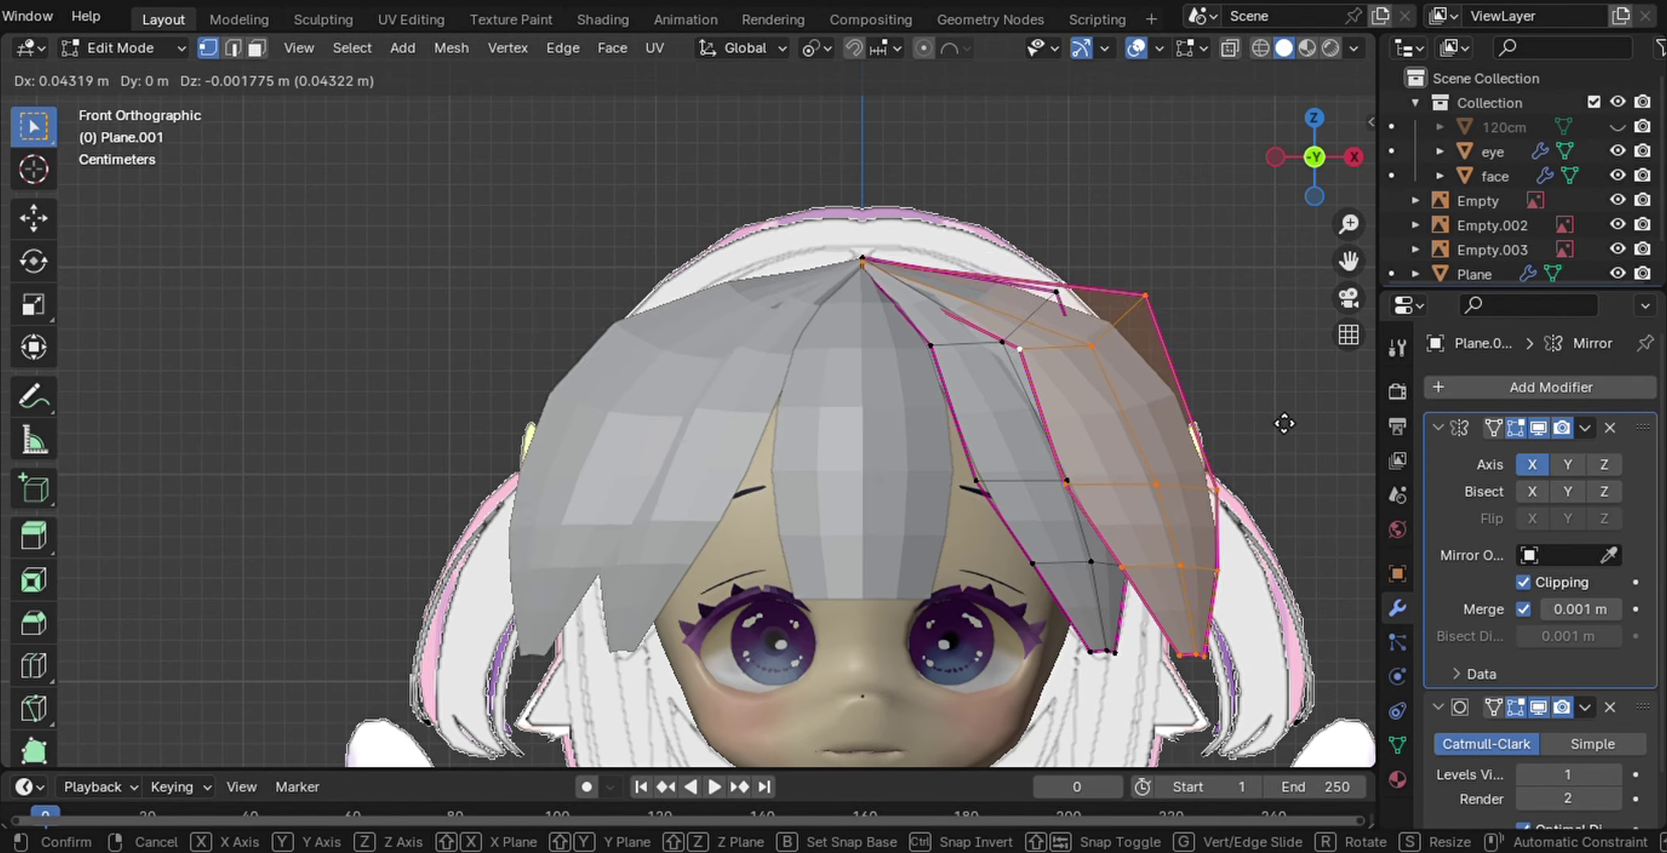
{"action": "key", "text": "KP_7"}
{"action": "key", "text": "g"}
{"action": "left_click", "coordinate": [1054, 566]}
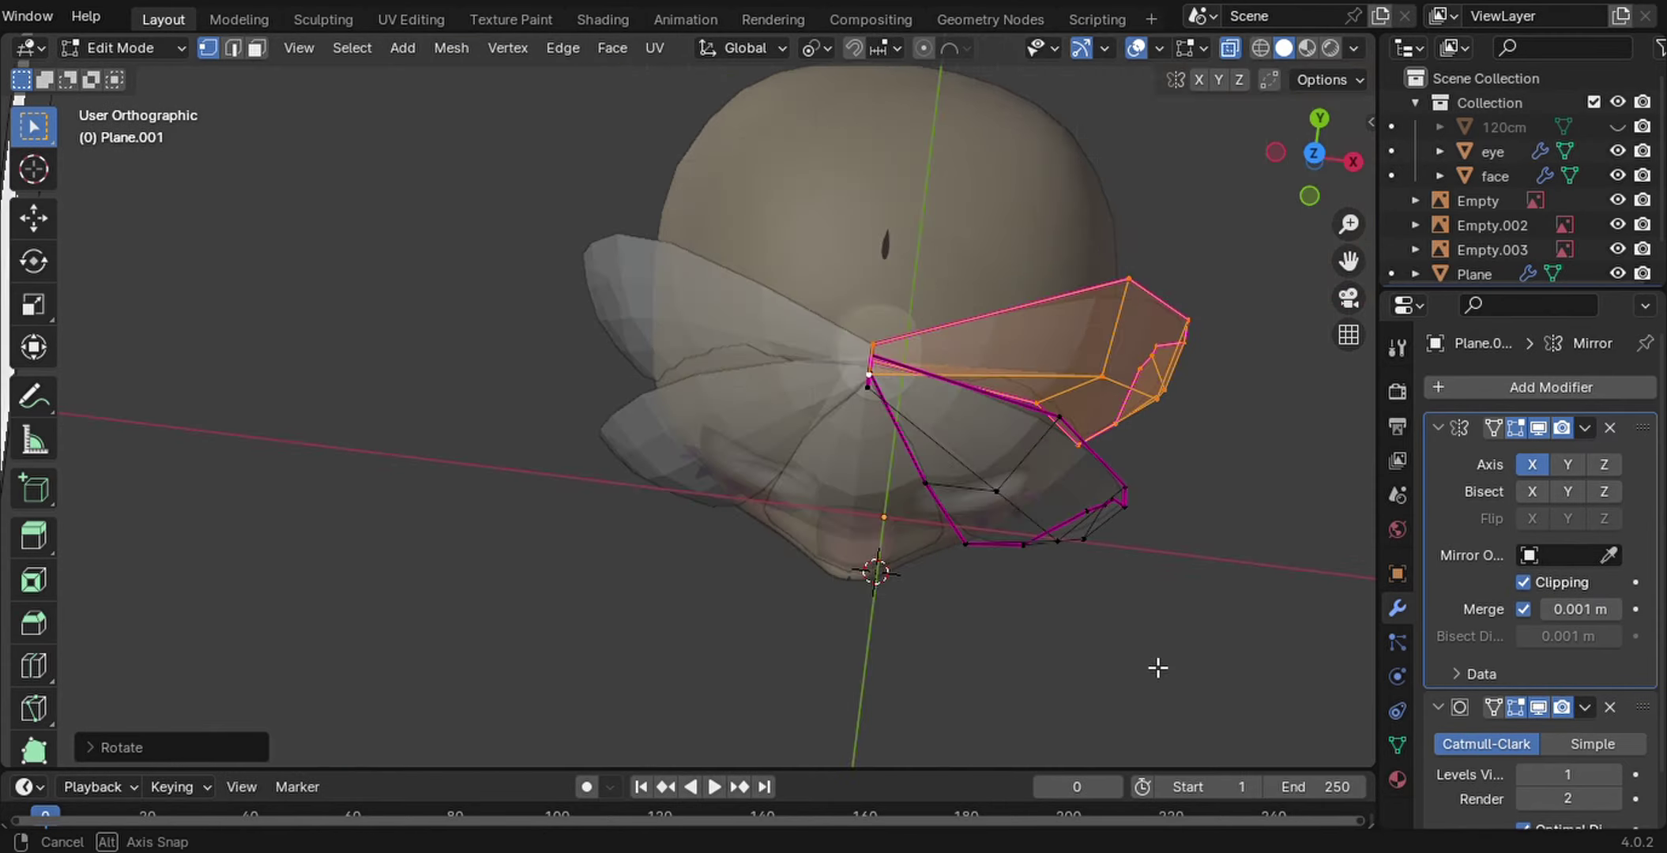
In right side view, move the duplicated strand's upper and lower vertices down along the head
{"action": "middle_click_drag", "start_coordinate": [1159, 668], "coordinate": [1101, 272]}
{"action": "scroll", "coordinate": [1101, 272], "scroll_direction": "up", "scroll_amount": 4}
{"action": "key", "text": "KP_3"}
{"action": "key", "text": "g"}
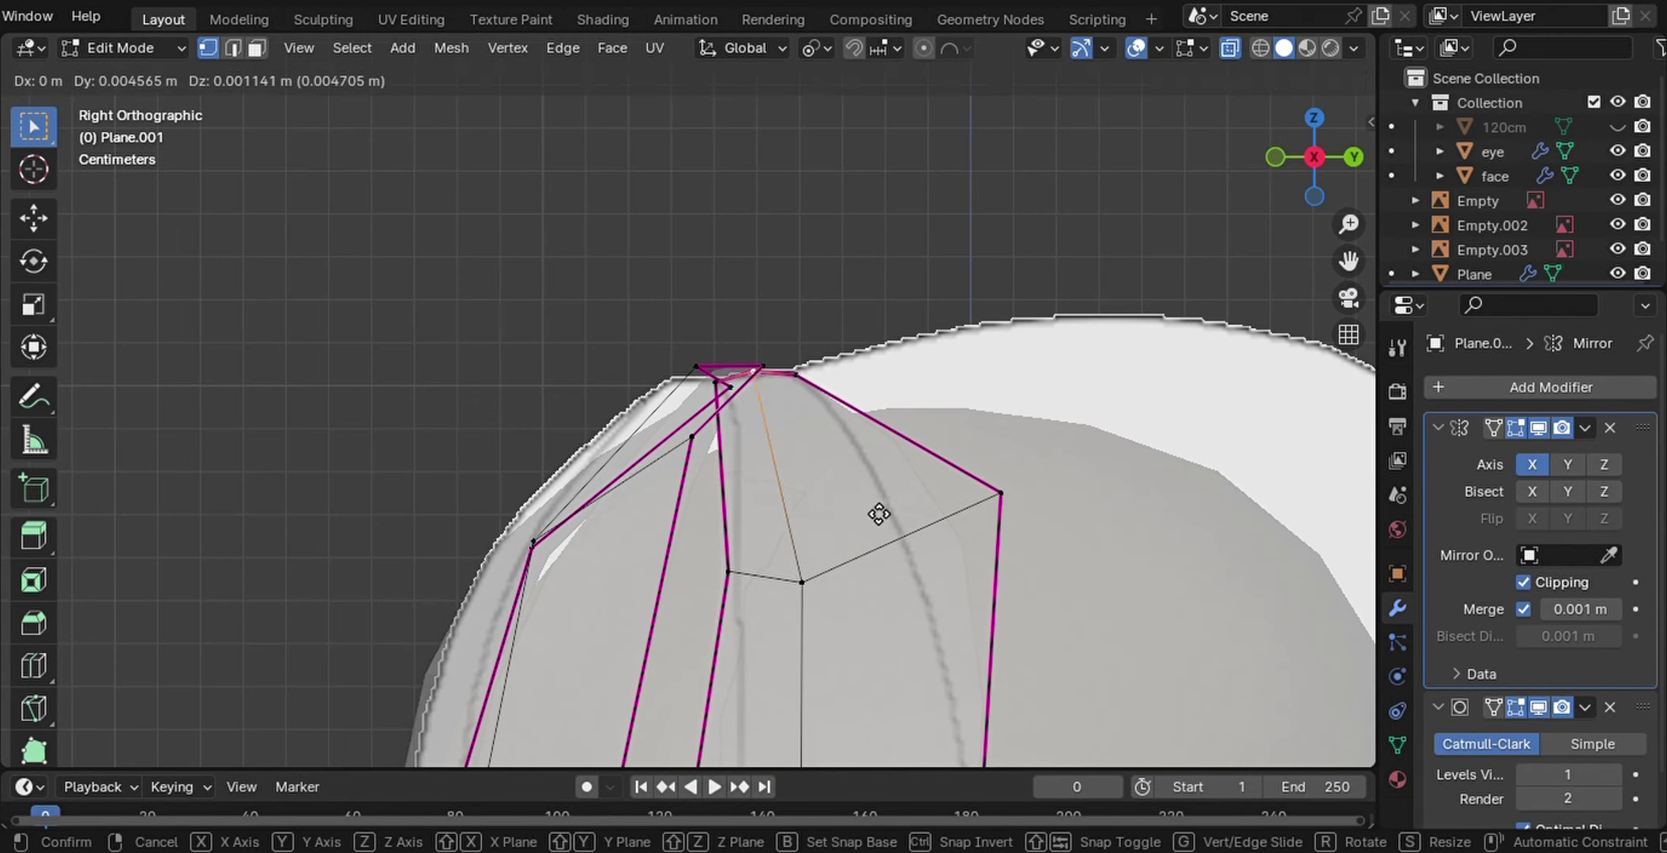
{"action": "left_click", "coordinate": [879, 514]}
{"action": "middle_click_drag", "start_coordinate": [886, 461], "coordinate": [829, 506]}
{"action": "scroll", "coordinate": [829, 505], "scroll_direction": "down", "scroll_amount": 4}
{"action": "key", "text": "KP_3"}
{"action": "scroll", "coordinate": [801, 550], "scroll_direction": "up", "scroll_amount": 2}
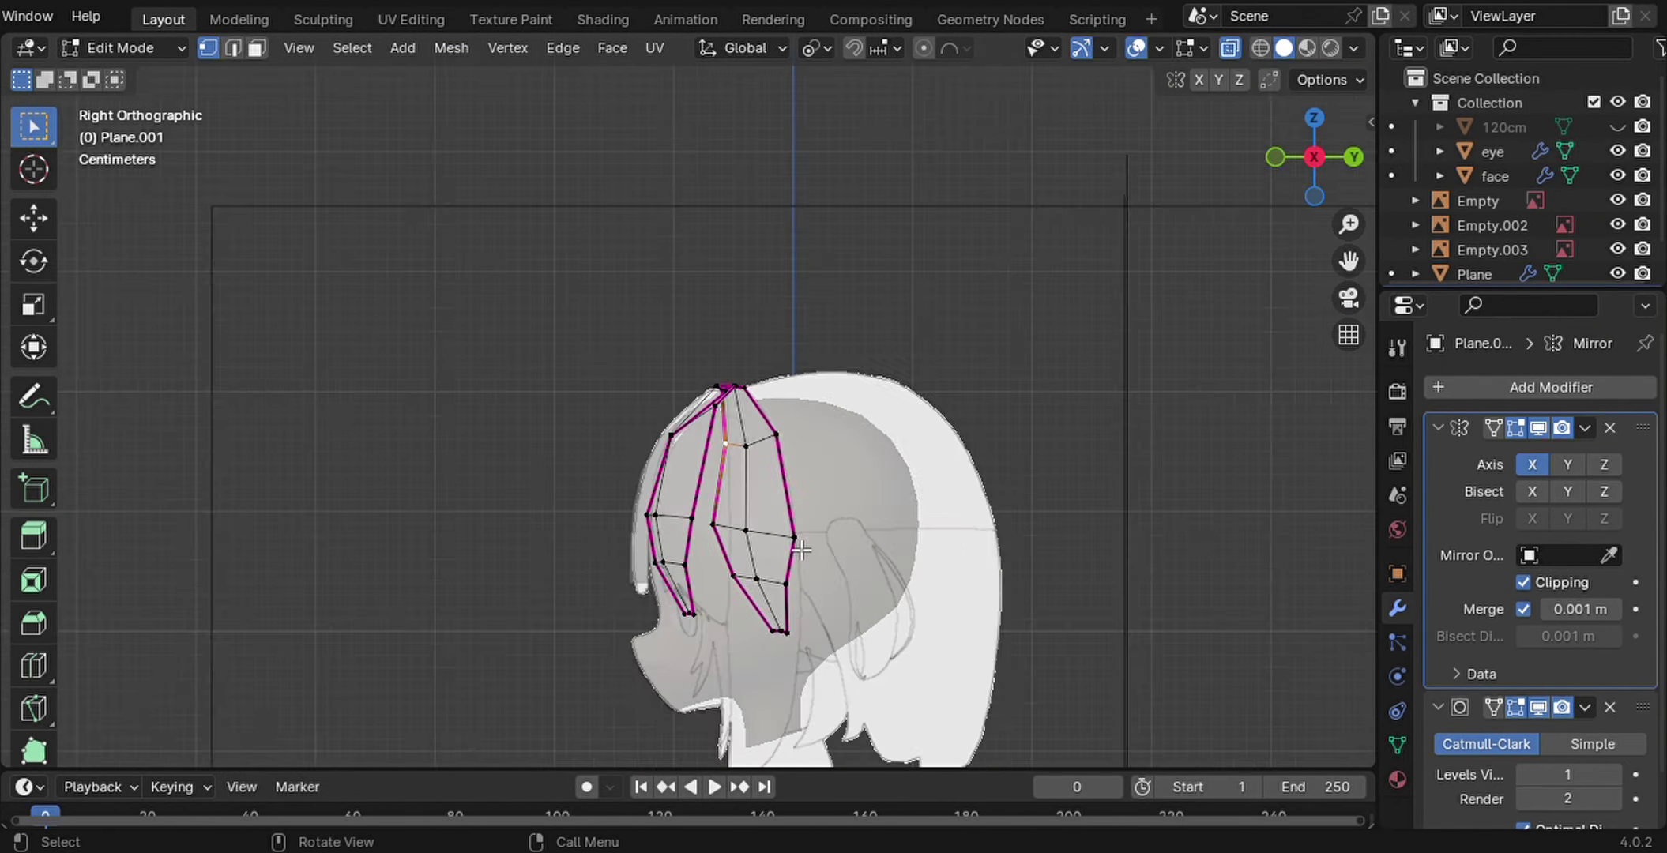
{"action": "scroll", "coordinate": [801, 549], "scroll_direction": "up", "scroll_amount": 3}
{"action": "left_click", "coordinate": [637, 478]}
{"action": "key", "text": "g"}
{"action": "left_click", "coordinate": [735, 593]}
Shift a strand vertex sideways along X so the lock clears the side of the face
{"action": "middle_click_drag", "start_coordinate": [736, 593], "coordinate": [798, 537]}
{"action": "key", "text": "KP_3"}
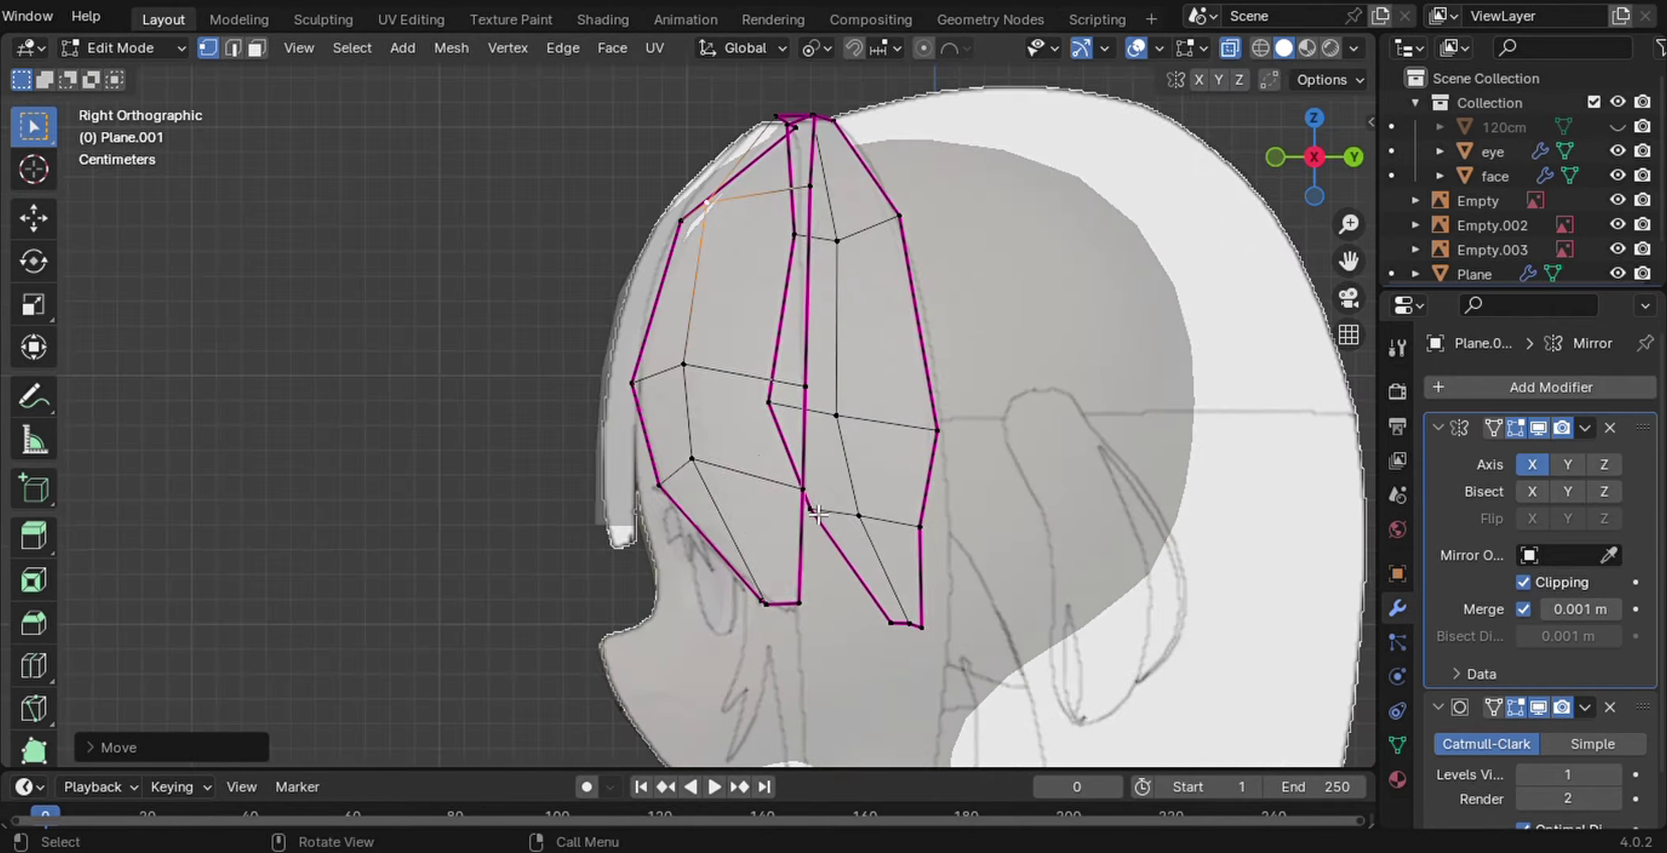
{"action": "scroll", "coordinate": [848, 465], "scroll_direction": "up", "scroll_amount": 3}
{"action": "scroll", "coordinate": [879, 538], "scroll_direction": "down", "scroll_amount": 3}
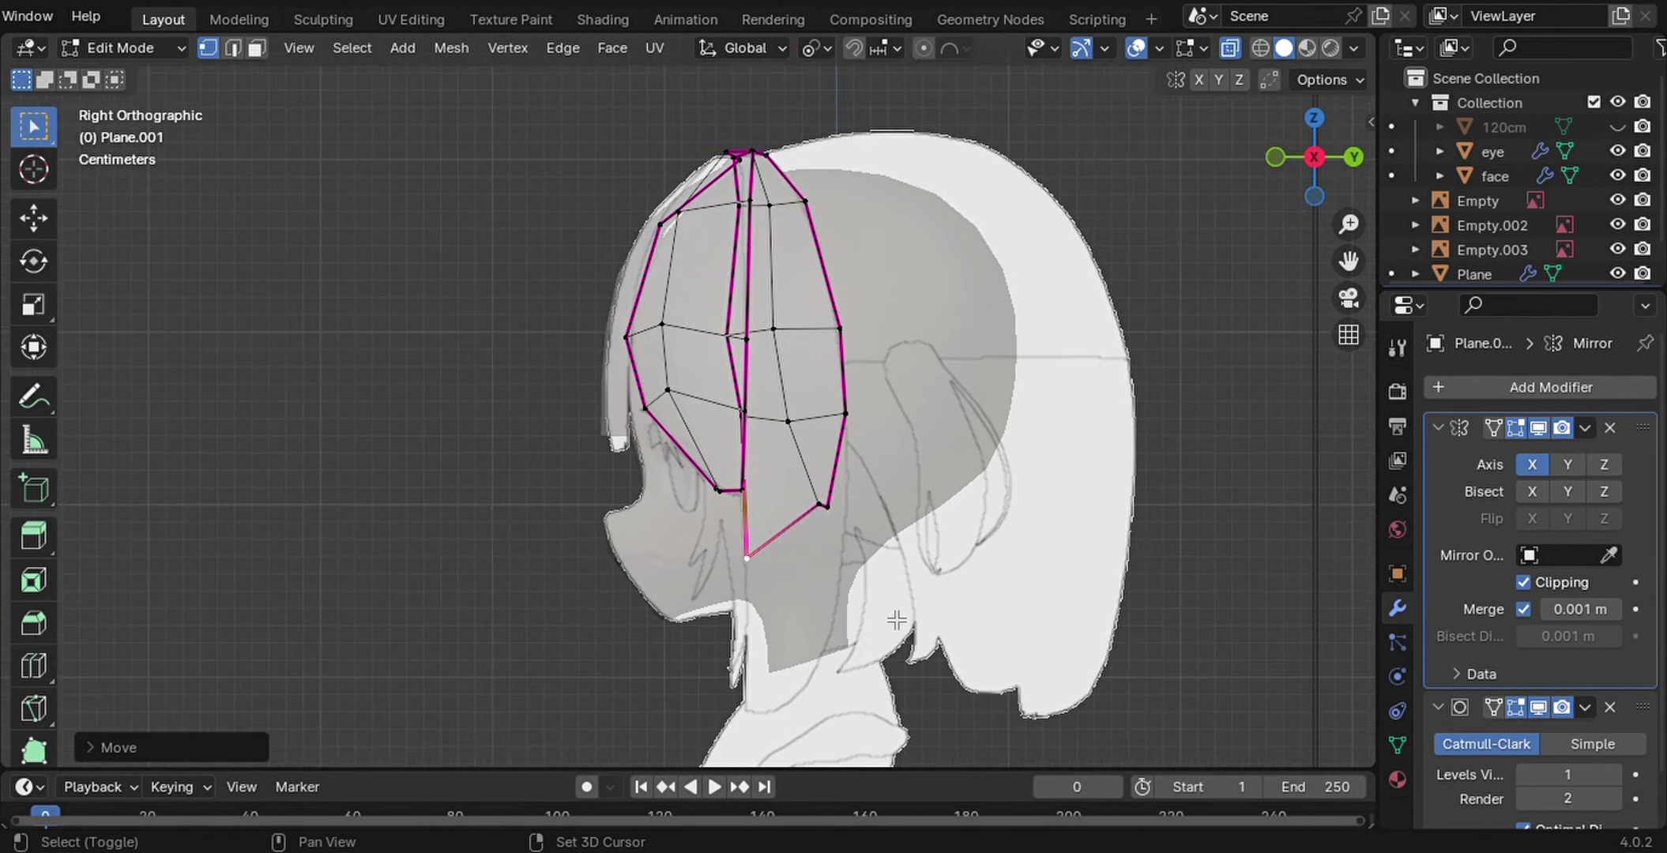
{"action": "scroll", "coordinate": [899, 593], "scroll_direction": "up", "scroll_amount": 2}
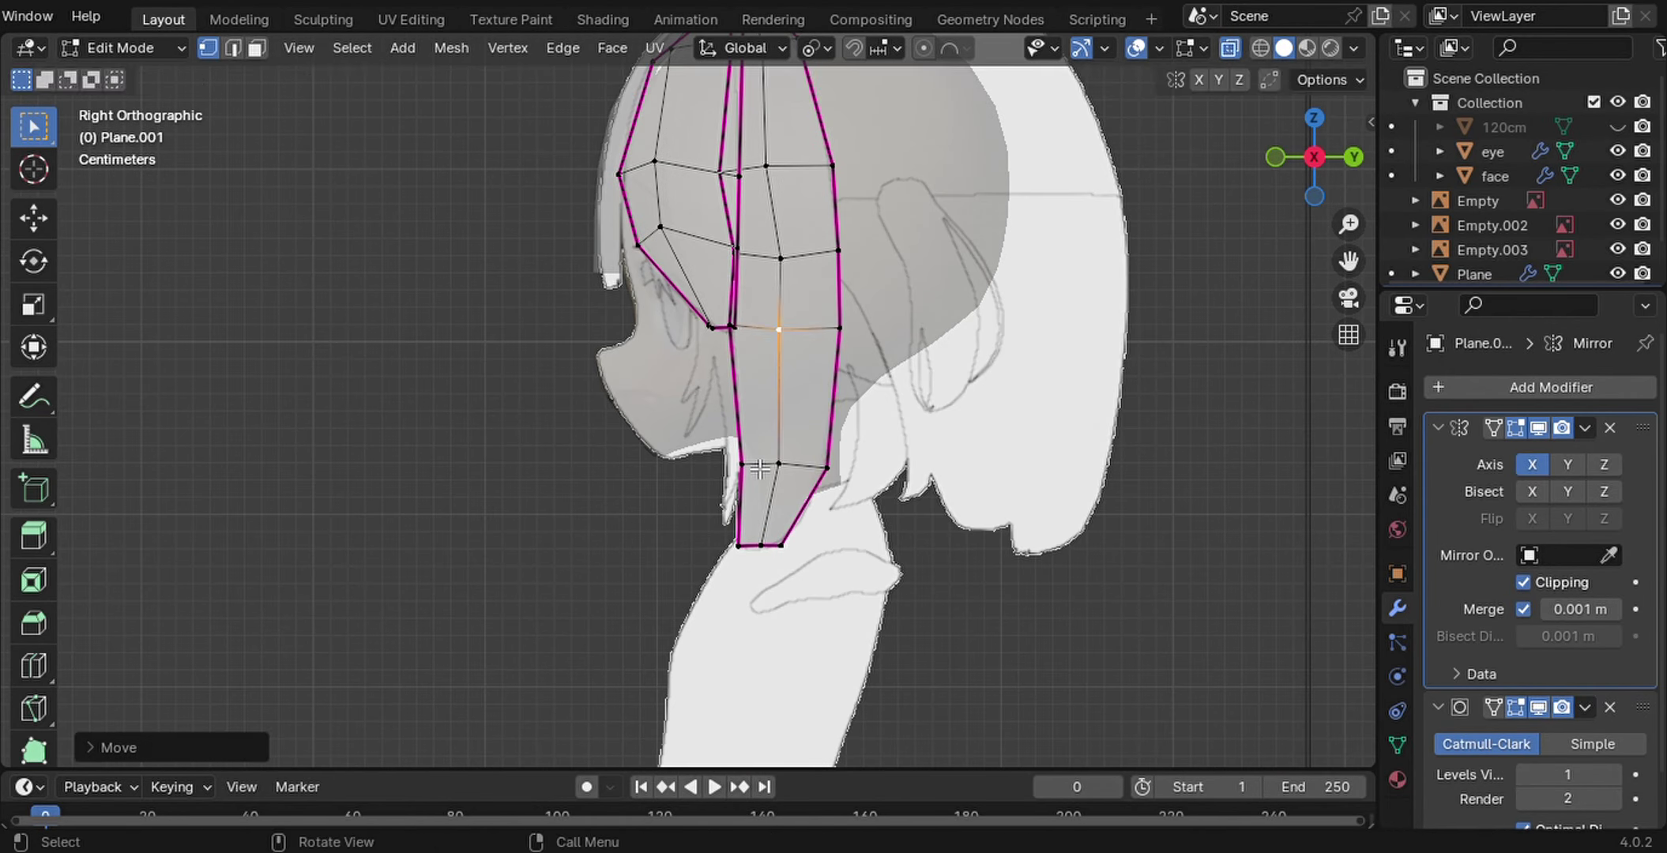
{"action": "middle_click_drag", "start_coordinate": [760, 469], "coordinate": [1146, 428]}
{"action": "scroll", "coordinate": [848, 420], "scroll_direction": "up", "scroll_amount": 4}
{"action": "middle_click_drag", "start_coordinate": [849, 421], "coordinate": [753, 488]}
{"action": "key", "text": "g"}
{"action": "key", "text": "x"}
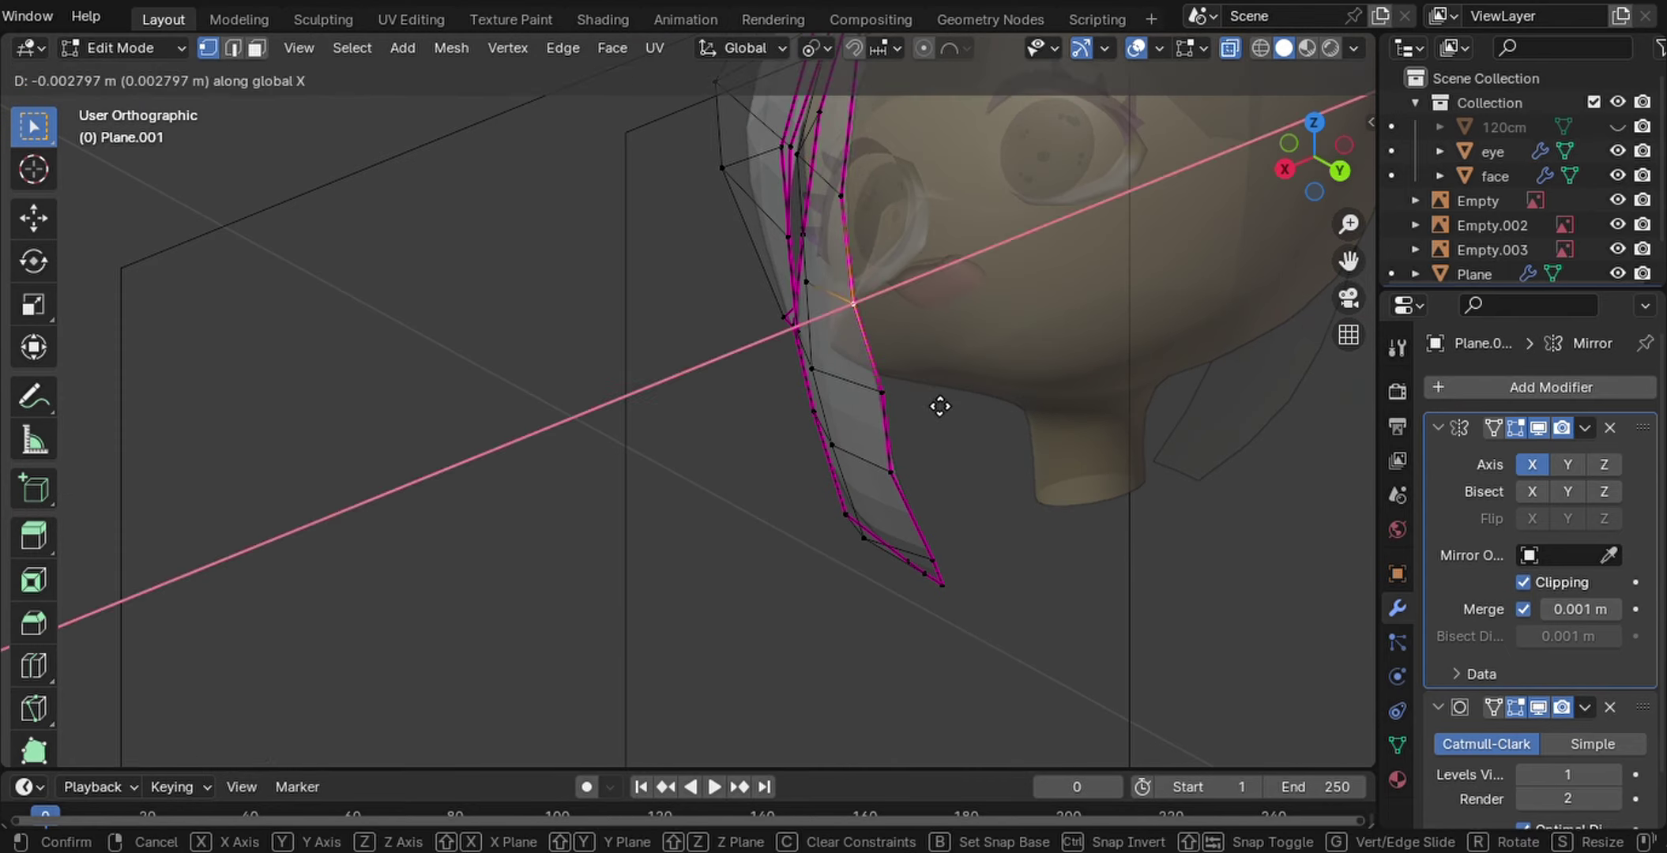
{"action": "left_click", "coordinate": [939, 406]}
{"action": "mouse_move", "coordinate": [939, 406]}
{"action": "middle_mouse_down"}
{"action": "mouse_move", "coordinate": [904, 328]}
{"action": "mouse_move", "coordinate": [1064, 361]}
{"action": "mouse_move", "coordinate": [759, 607]}
{"action": "mouse_move", "coordinate": [990, 376]}
{"action": "middle_mouse_up"}
In X-ray front view, pull a lower strand vertex down past the chin toward the shoulder
{"action": "key", "text": "KP_1"}
{"action": "key", "text": "alt+z"}
{"action": "scroll", "coordinate": [1076, 368], "scroll_direction": "up", "scroll_amount": 3}
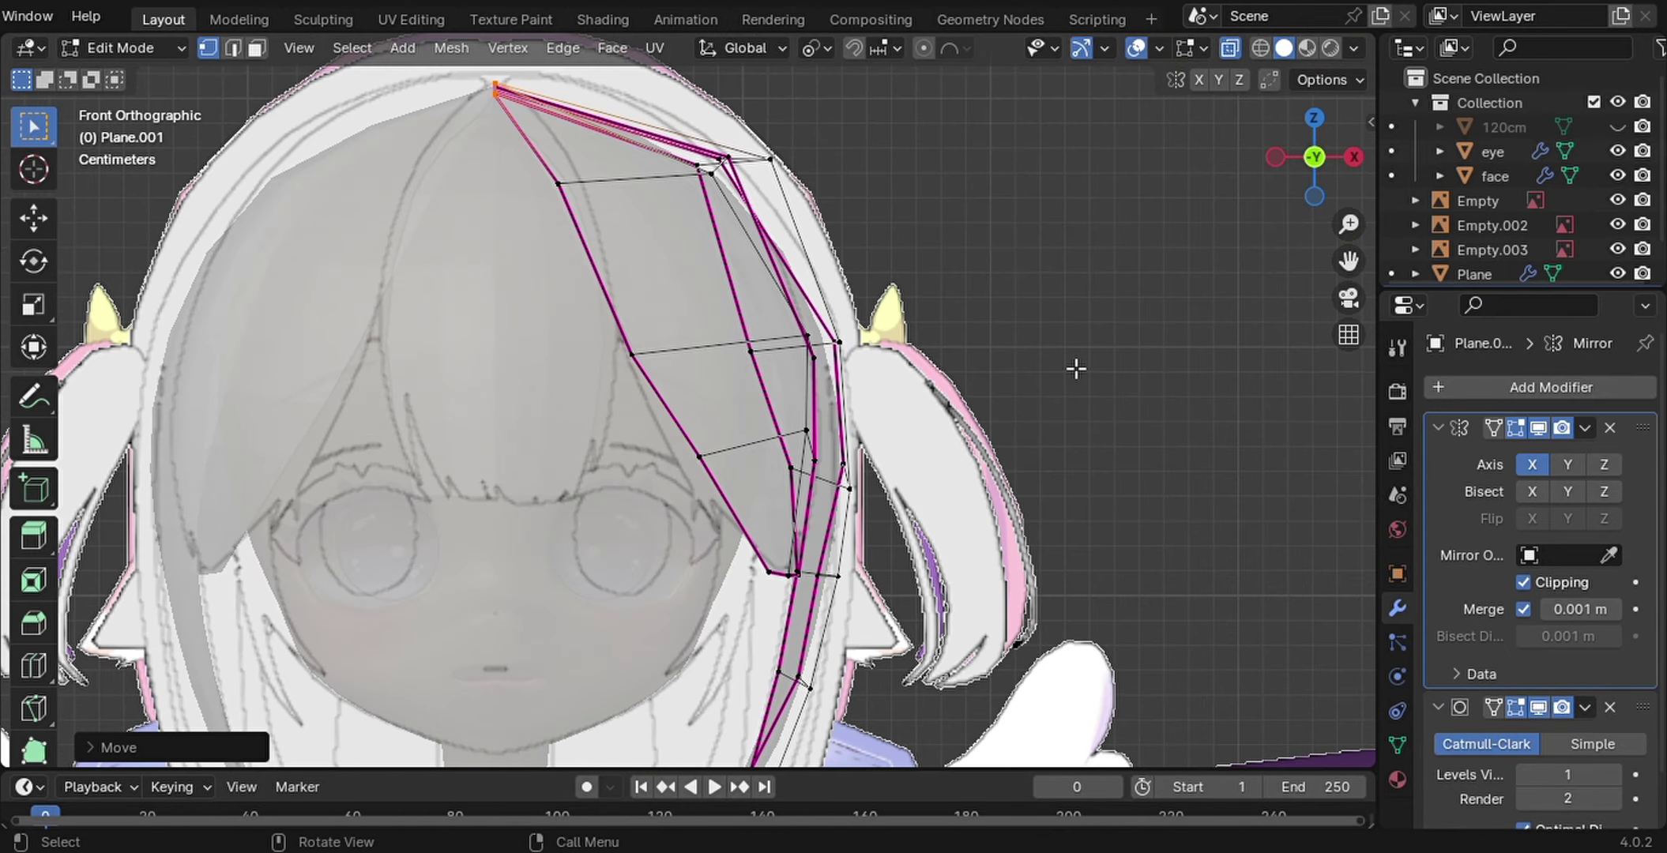
{"action": "scroll", "coordinate": [1076, 368], "scroll_direction": "down", "scroll_amount": 5}
{"action": "scroll", "coordinate": [864, 454], "scroll_direction": "up", "scroll_amount": 6}
{"action": "left_click", "coordinate": [747, 668]}
{"action": "key", "text": "g"}
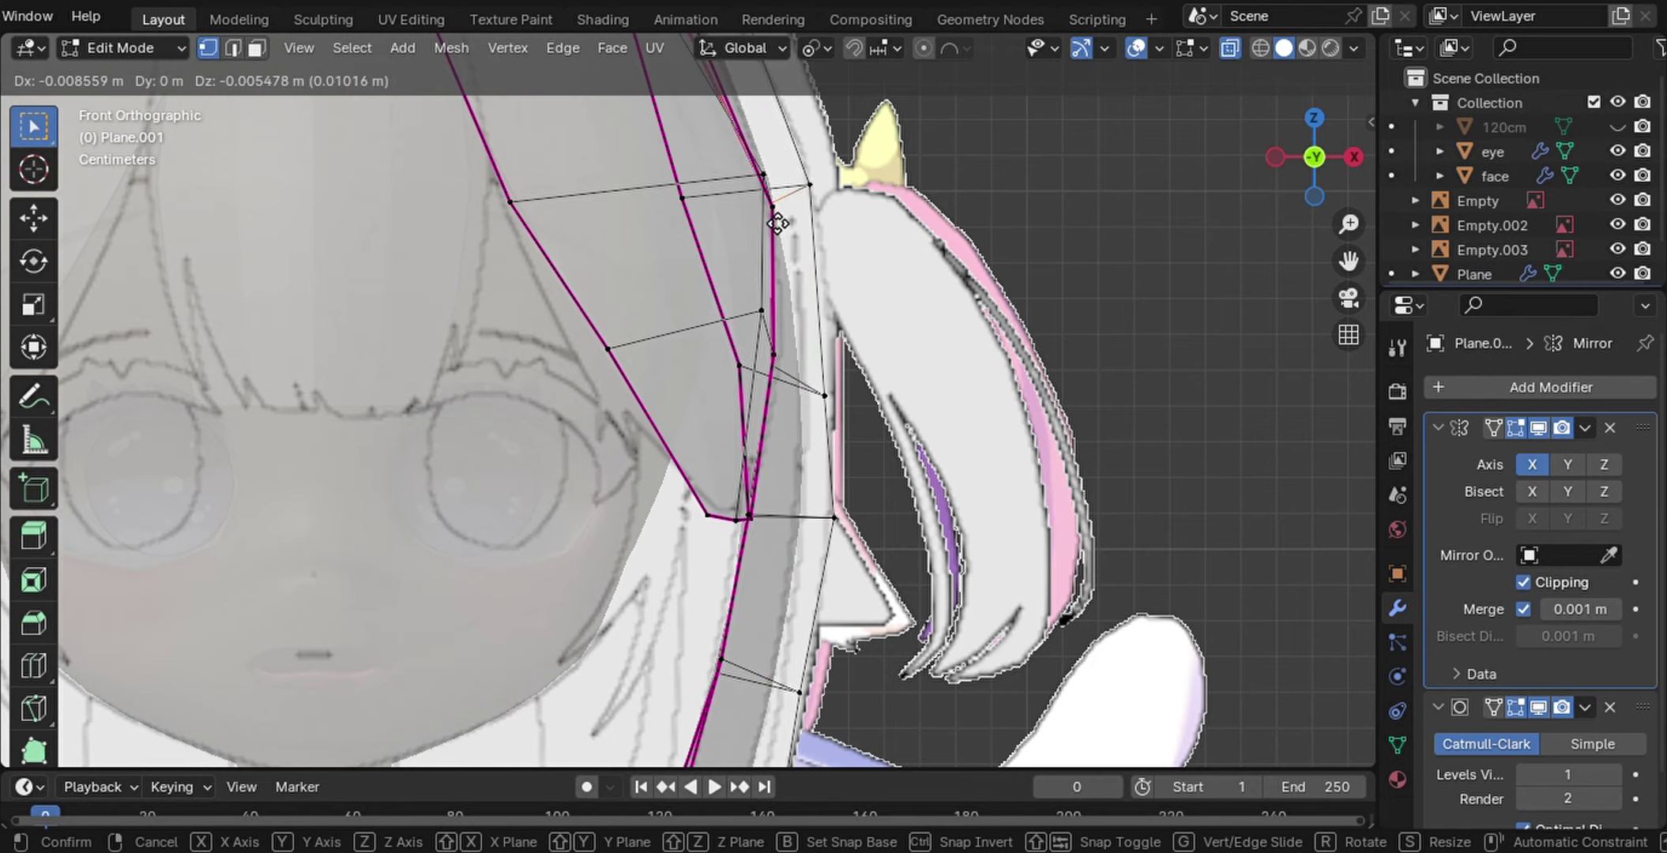
{"action": "scroll", "coordinate": [1049, 368], "scroll_direction": "down", "scroll_amount": 4}
{"action": "scroll", "coordinate": [953, 428], "scroll_direction": "down", "scroll_amount": 2}
{"action": "scroll", "coordinate": [953, 428], "scroll_direction": "up", "scroll_amount": 3}
{"action": "left_click", "coordinate": [1064, 339]}
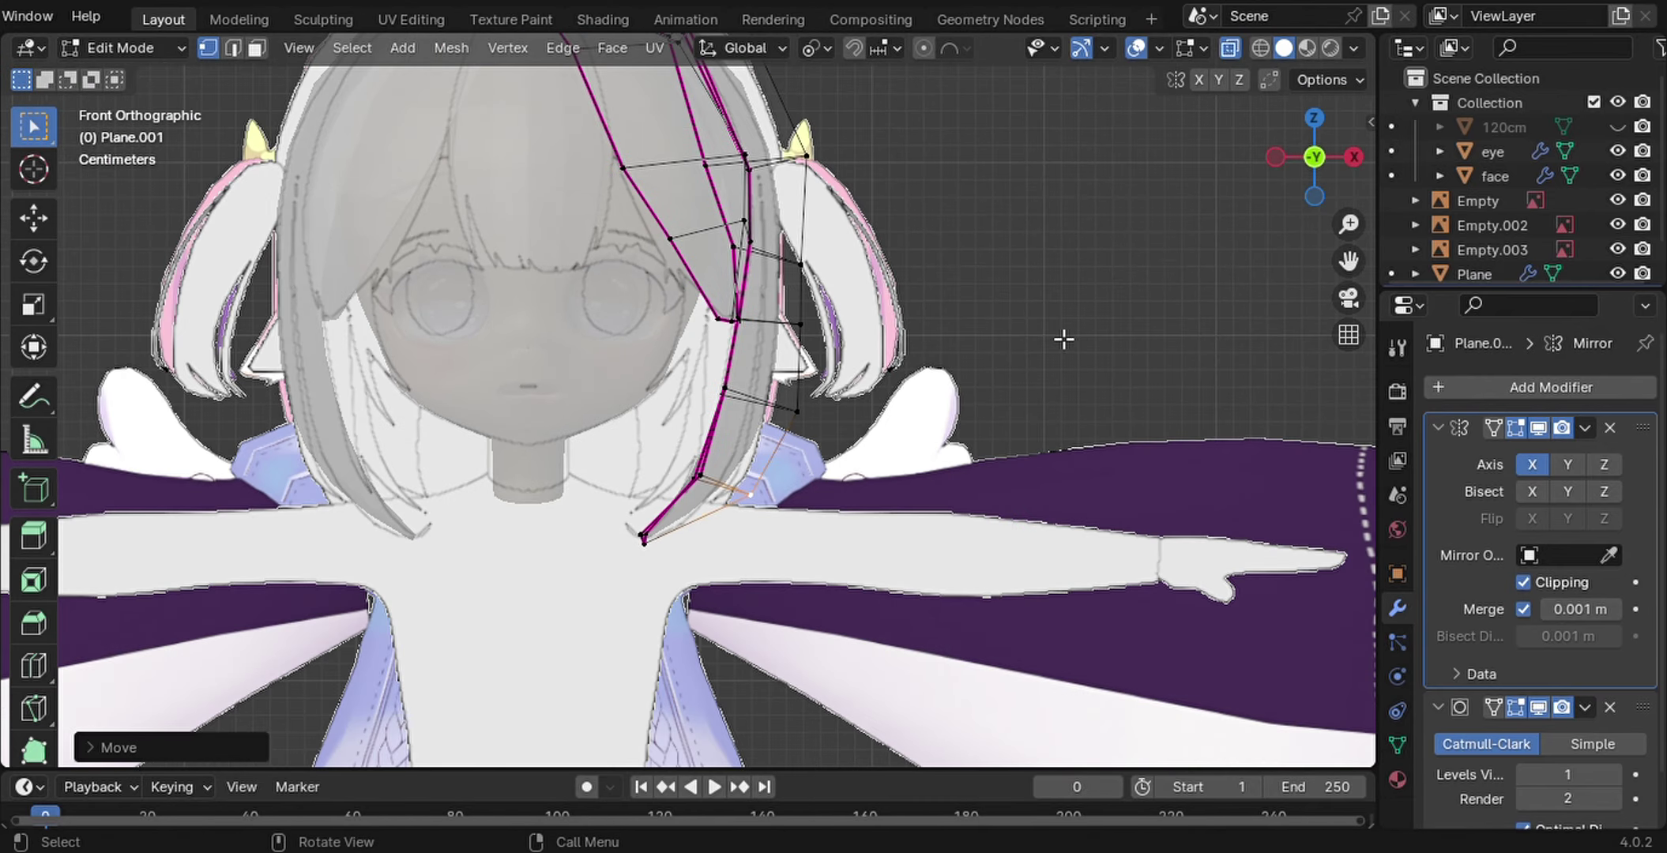
{"action": "scroll", "coordinate": [1064, 340], "scroll_direction": "up", "scroll_amount": 2}
{"action": "scroll", "coordinate": [1027, 364], "scroll_direction": "up", "scroll_amount": 3}
{"action": "scroll", "coordinate": [987, 379], "scroll_direction": "down", "scroll_amount": 3}
{"action": "scroll", "coordinate": [938, 404], "scroll_direction": "up", "scroll_amount": 2}
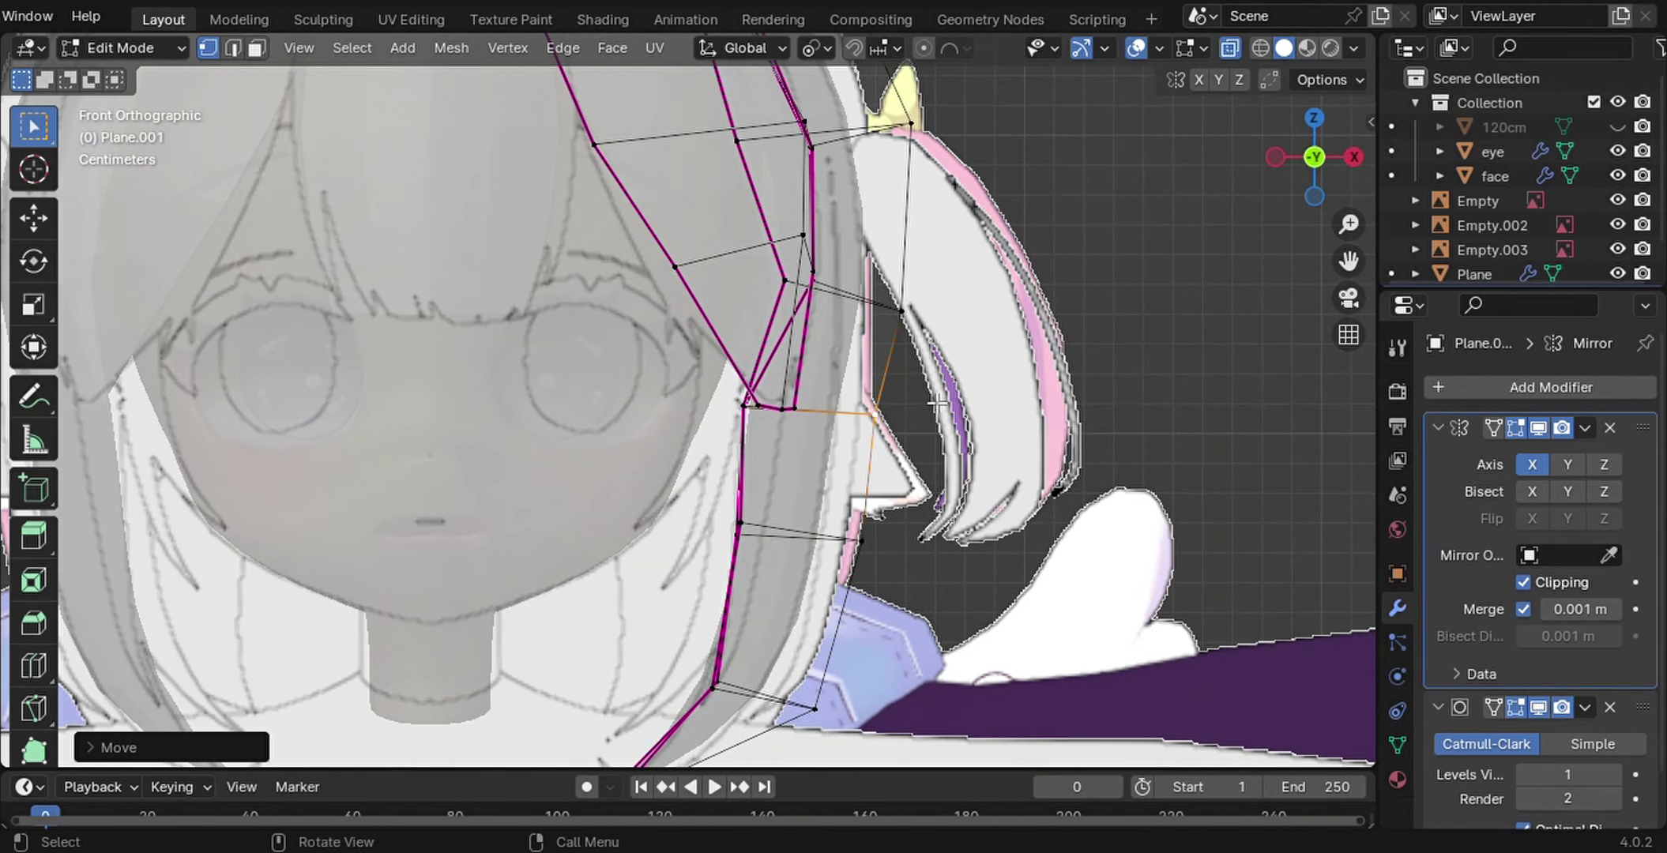
{"action": "scroll", "coordinate": [937, 404], "scroll_direction": "down", "scroll_amount": 2}
Extend the selection to the crown vertex and adjust the strand's top edges, checking from the front
{"action": "left_click", "coordinate": [778, 146], "text": "ctrl"}
{"action": "scroll", "coordinate": [790, 197], "scroll_direction": "up", "scroll_amount": 3}
{"action": "key", "text": "g"}
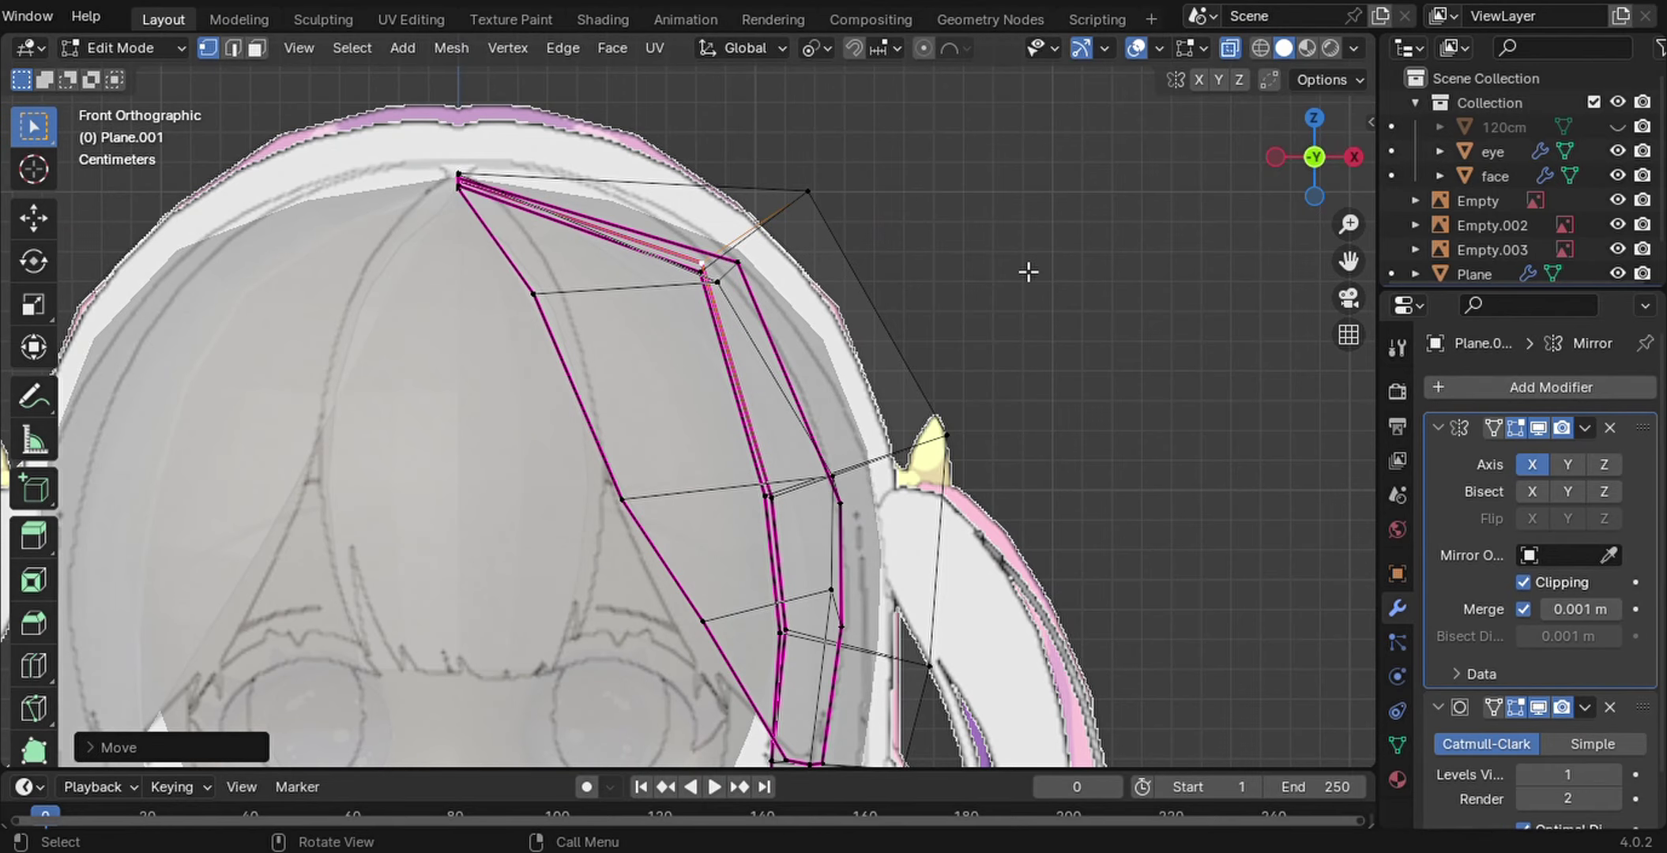
{"action": "mouse_move", "coordinate": [1028, 272]}
{"action": "middle_mouse_down"}
{"action": "mouse_move", "coordinate": [926, 387]}
{"action": "mouse_move", "coordinate": [1134, 369]}
{"action": "middle_mouse_up"}
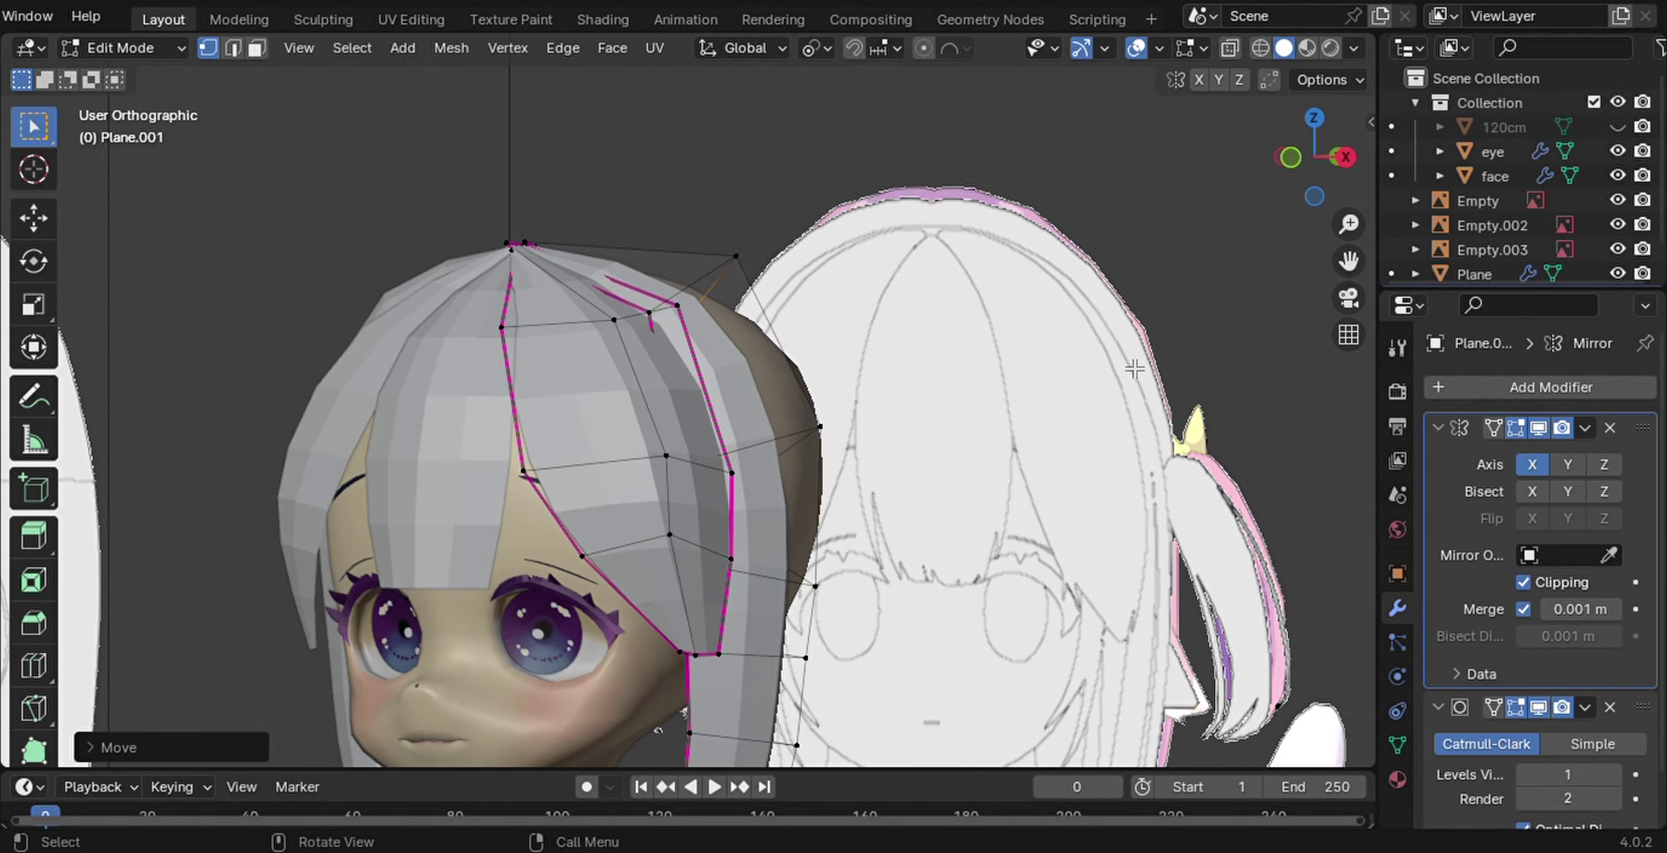
{"action": "key", "text": "KP_1"}
{"action": "key", "text": "alt+z"}
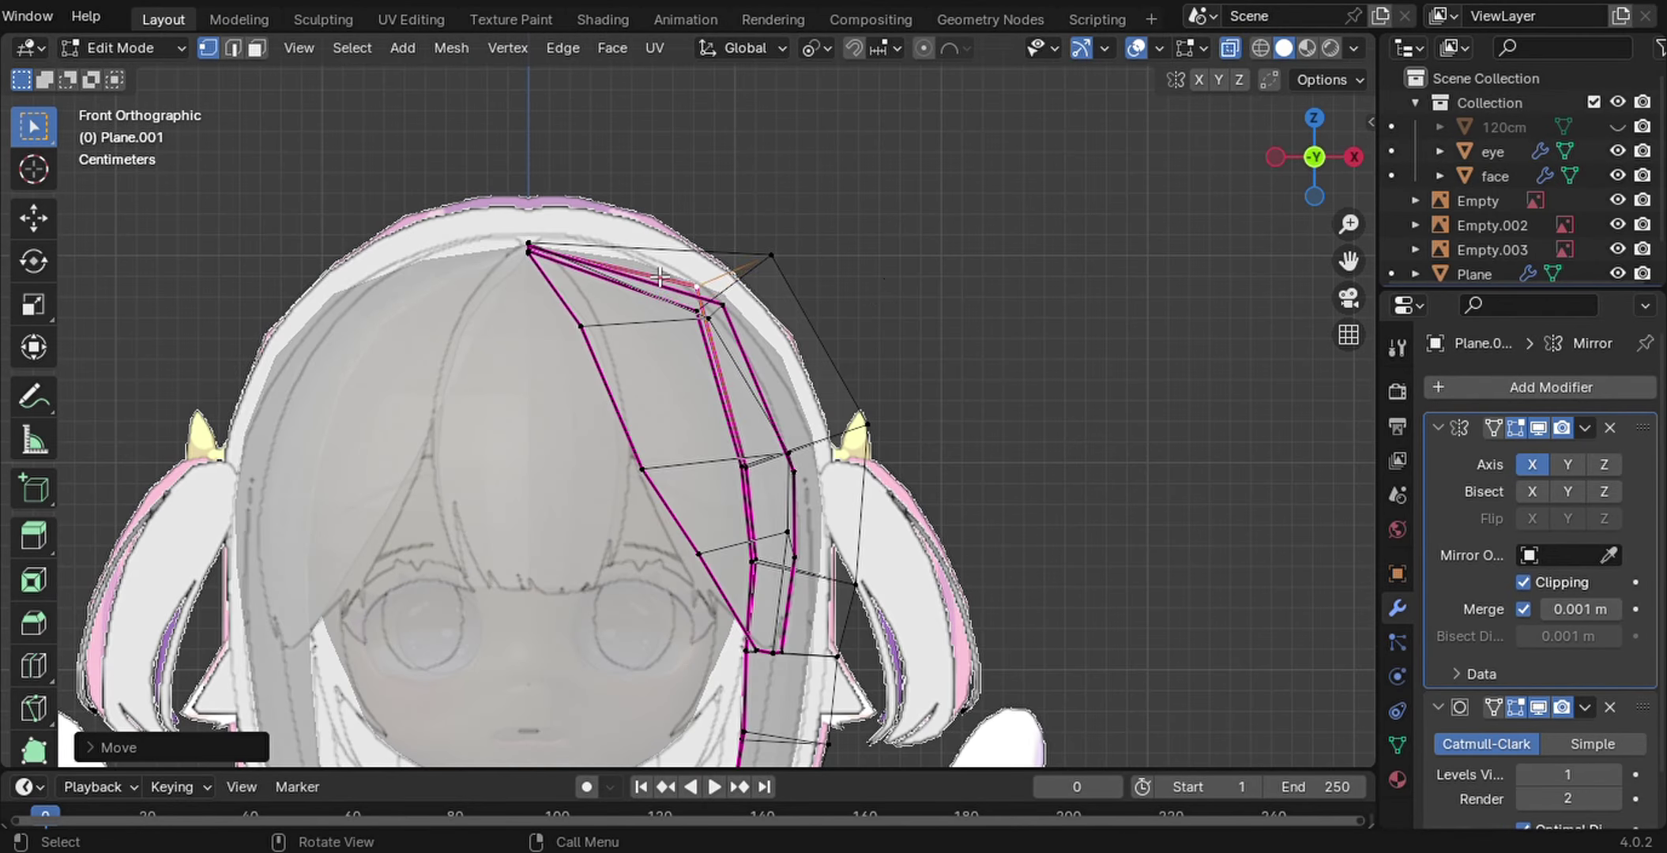
{"action": "key", "text": "g"}
{"action": "middle_click_drag", "start_coordinate": [660, 275], "coordinate": [742, 636]}
{"action": "key", "text": "KP_1"}
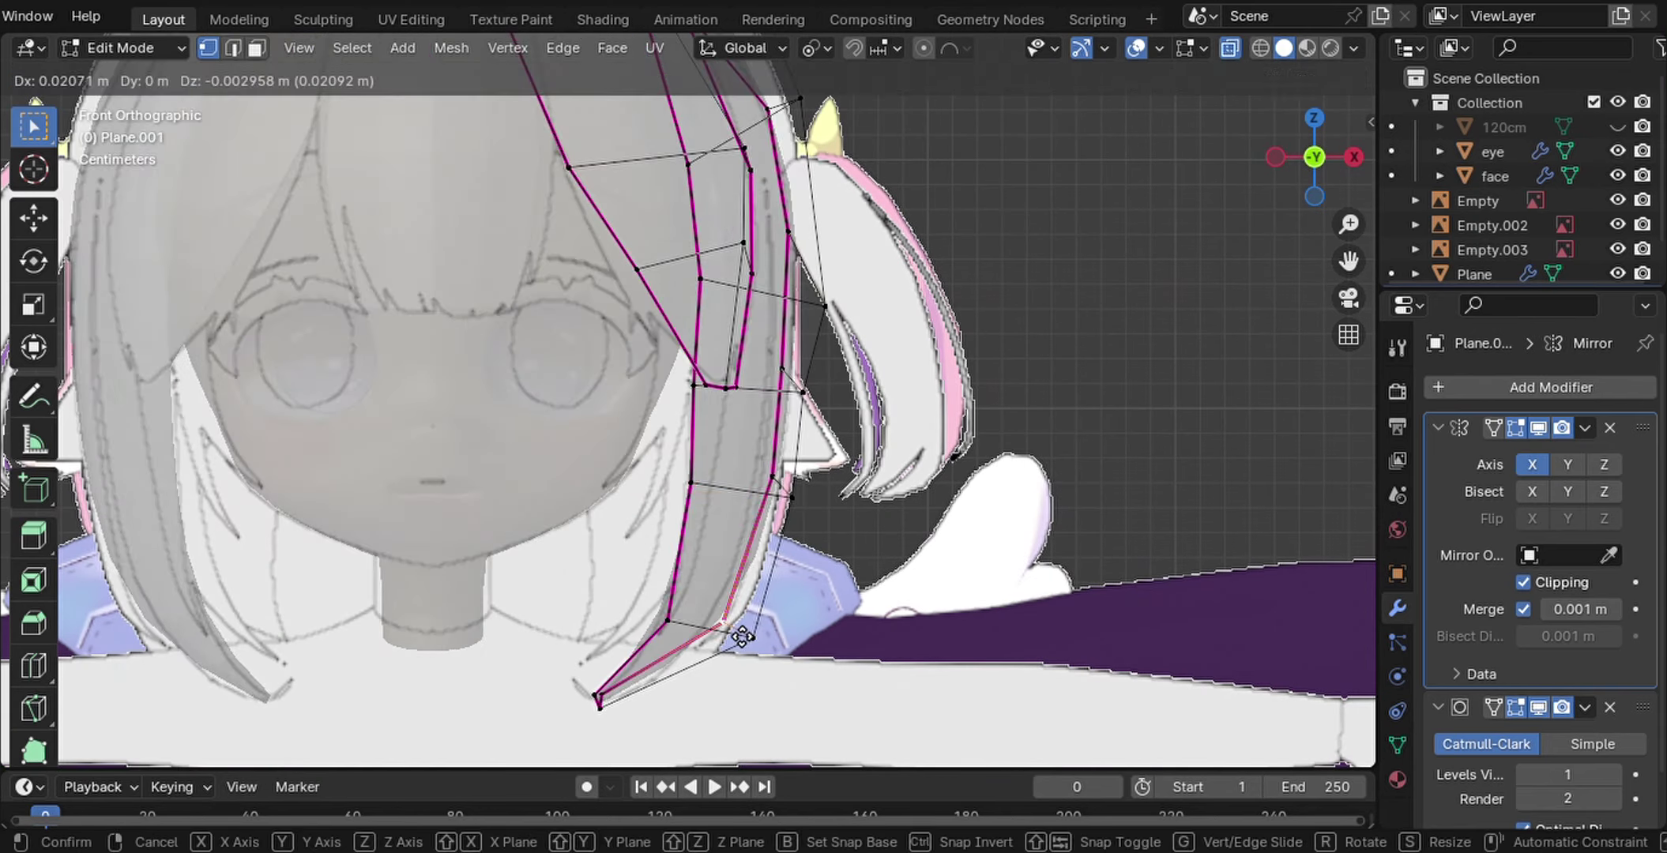
{"action": "key", "text": "alt+z"}
{"action": "middle_click_drag", "start_coordinate": [845, 256], "coordinate": [864, 224]}
{"action": "key", "text": "KP_1"}
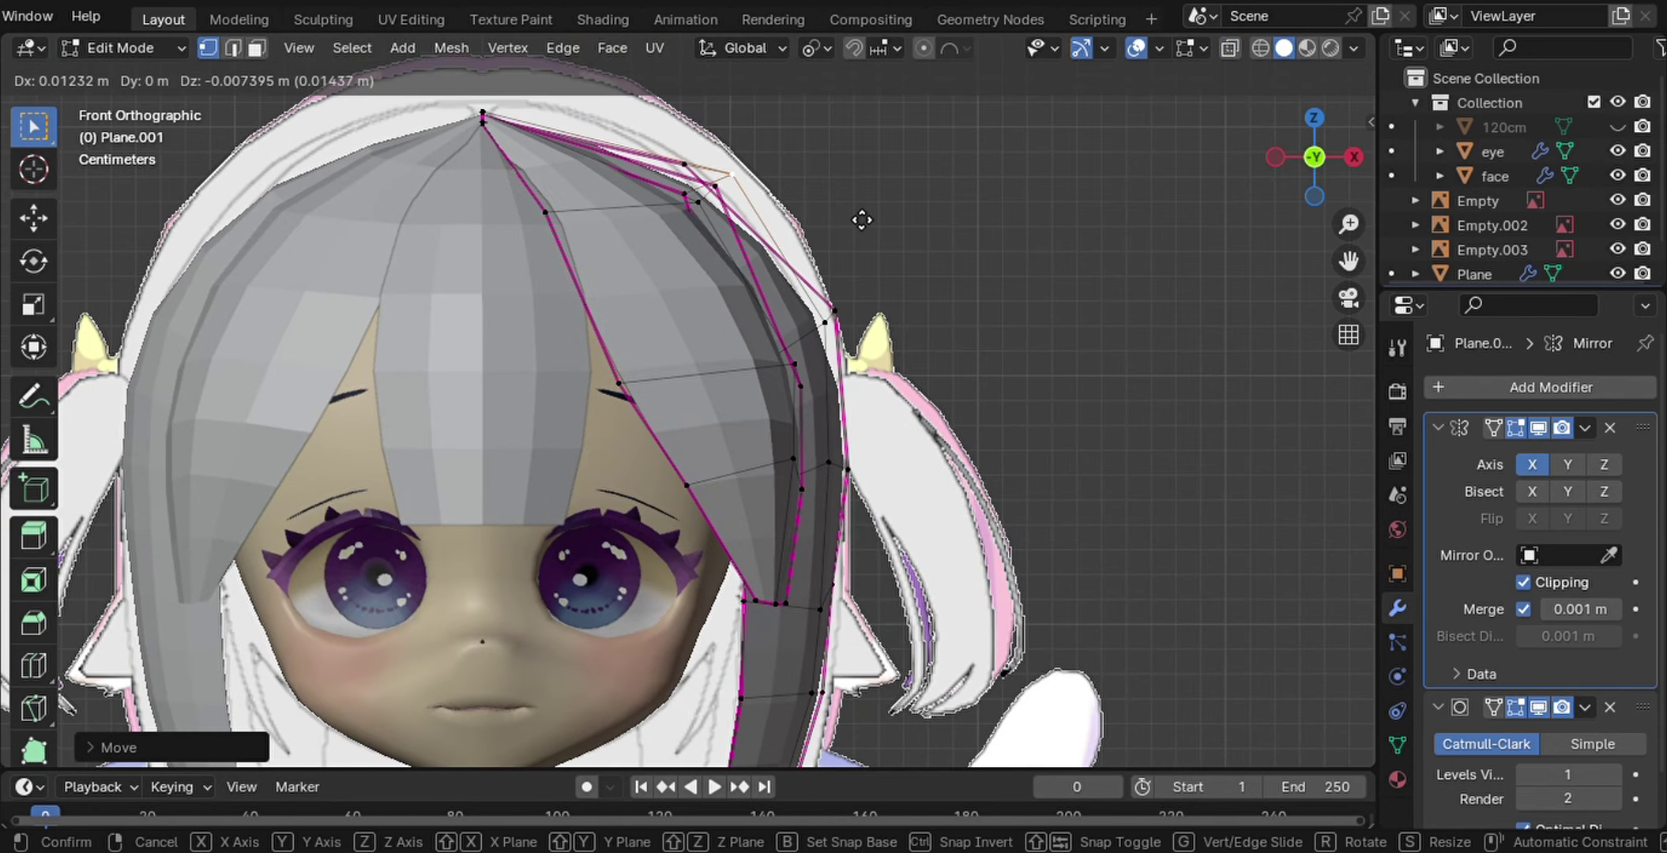
{"action": "scroll", "coordinate": [863, 224], "scroll_direction": "up", "scroll_amount": 4}
{"action": "middle_click_drag", "start_coordinate": [969, 201], "coordinate": [754, 229], "text": "shift"}
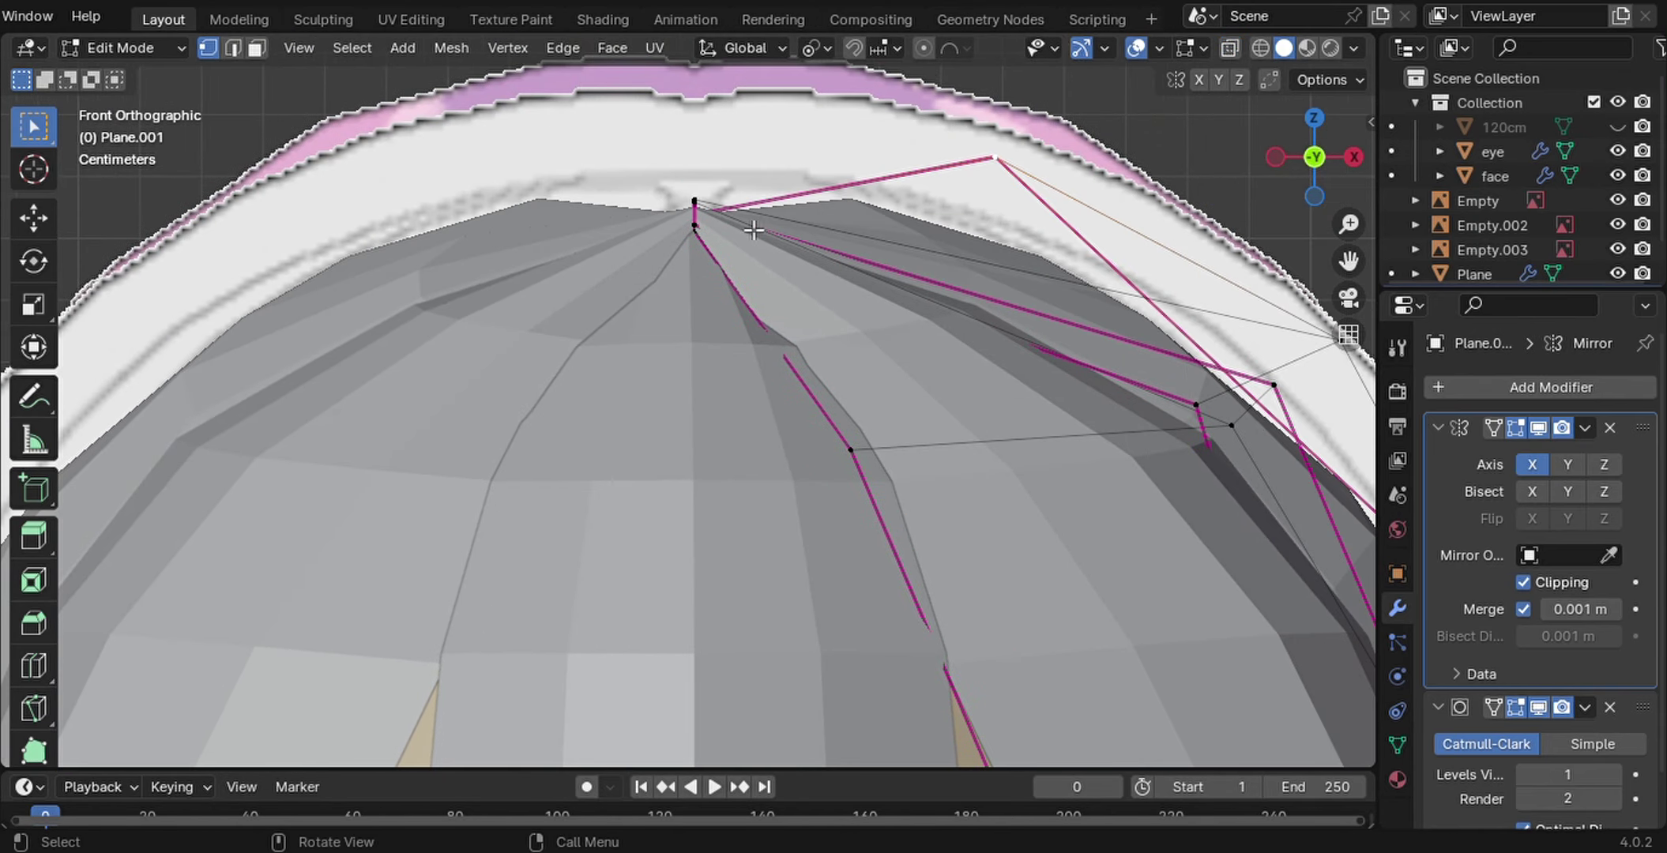
Cancel the edge slide and add a new edge loop near the crown of the side lock
{"action": "right_click", "coordinate": [799, 251]}
{"action": "key", "text": "alt+z"}
{"action": "key", "text": "ctrl+r"}
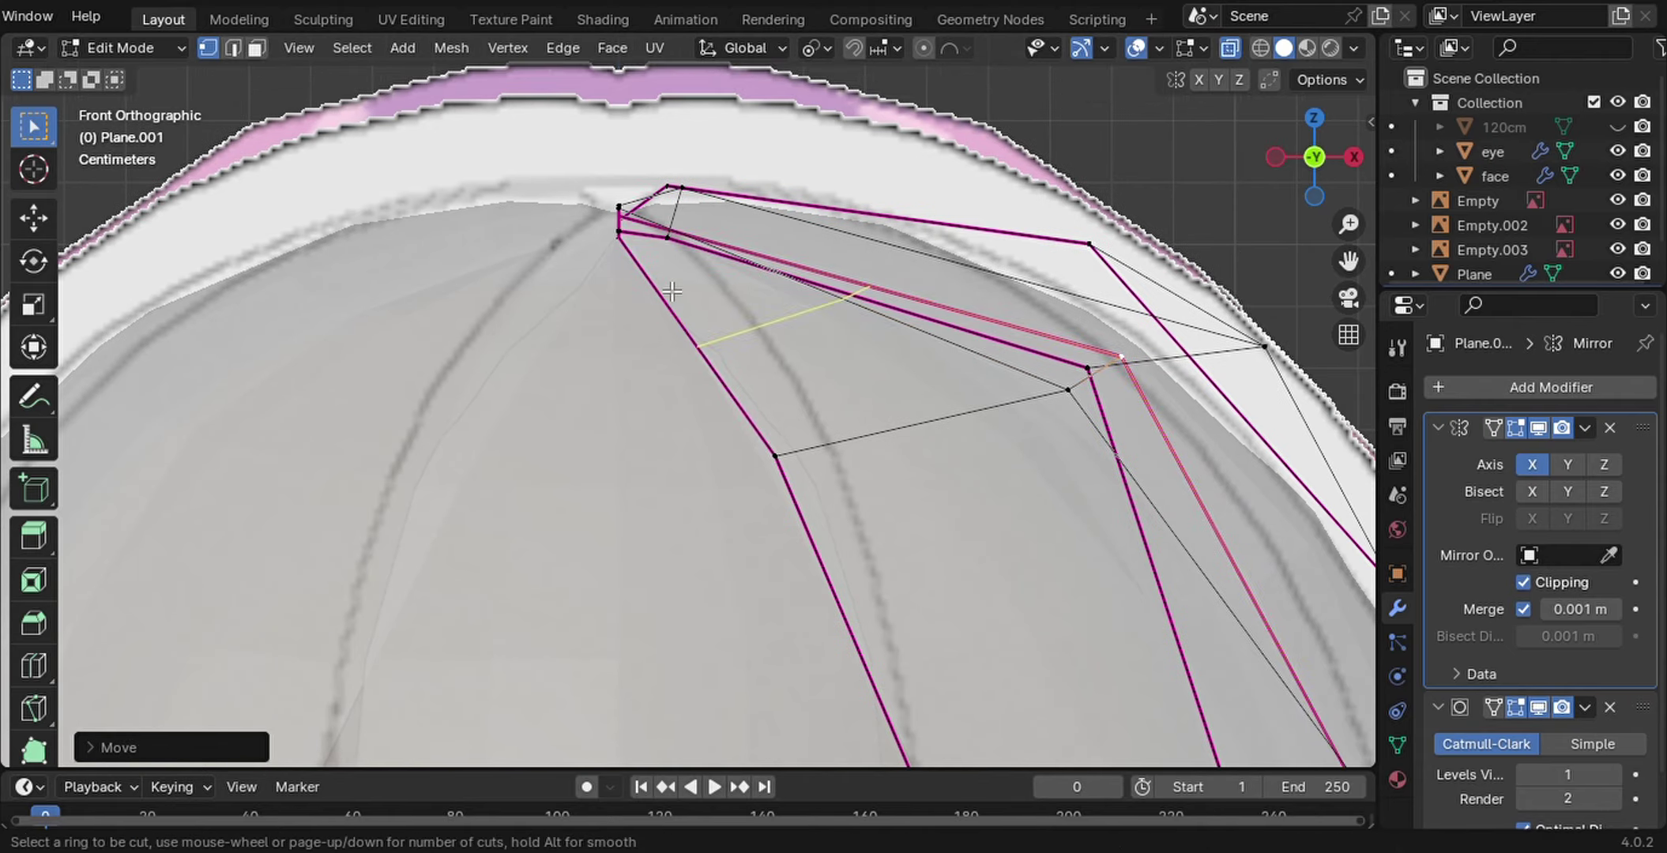
{"action": "middle_click_drag", "start_coordinate": [1239, 436], "coordinate": [662, 494]}
Adjust the side lock's vertices in side and front views so it hugs the head
{"action": "key", "text": "KP_1"}
{"action": "key", "text": "KP_3"}
{"action": "scroll", "coordinate": [913, 488], "scroll_direction": "down", "scroll_amount": 5}
{"action": "key", "text": "g"}
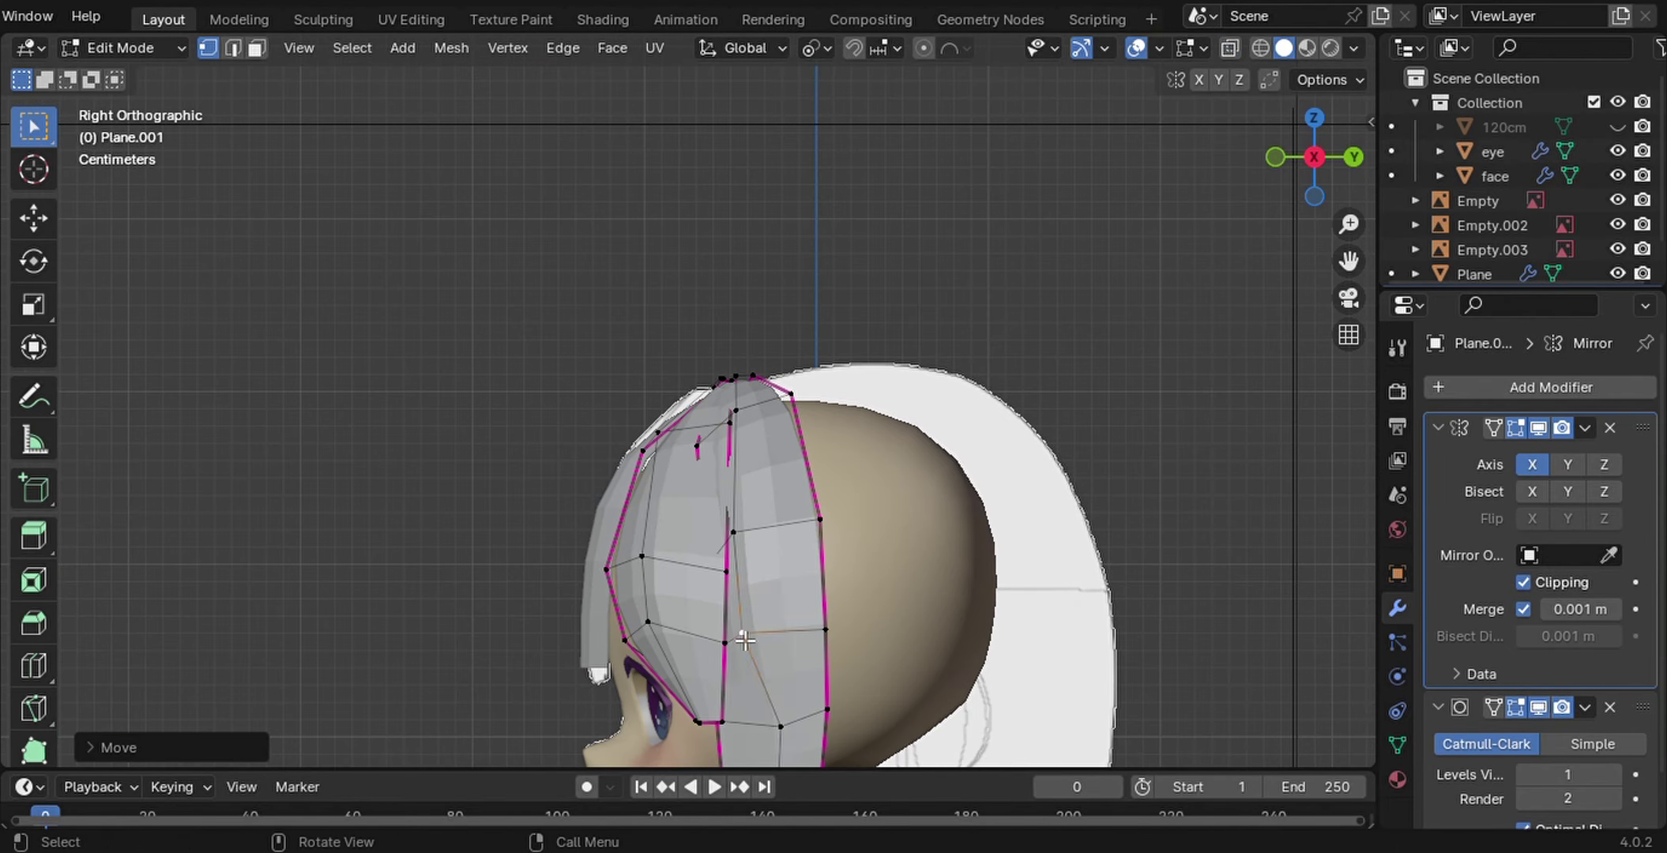
{"action": "left_click", "coordinate": [1230, 47]}
{"action": "scroll", "coordinate": [742, 686], "scroll_direction": "down", "scroll_amount": 2}
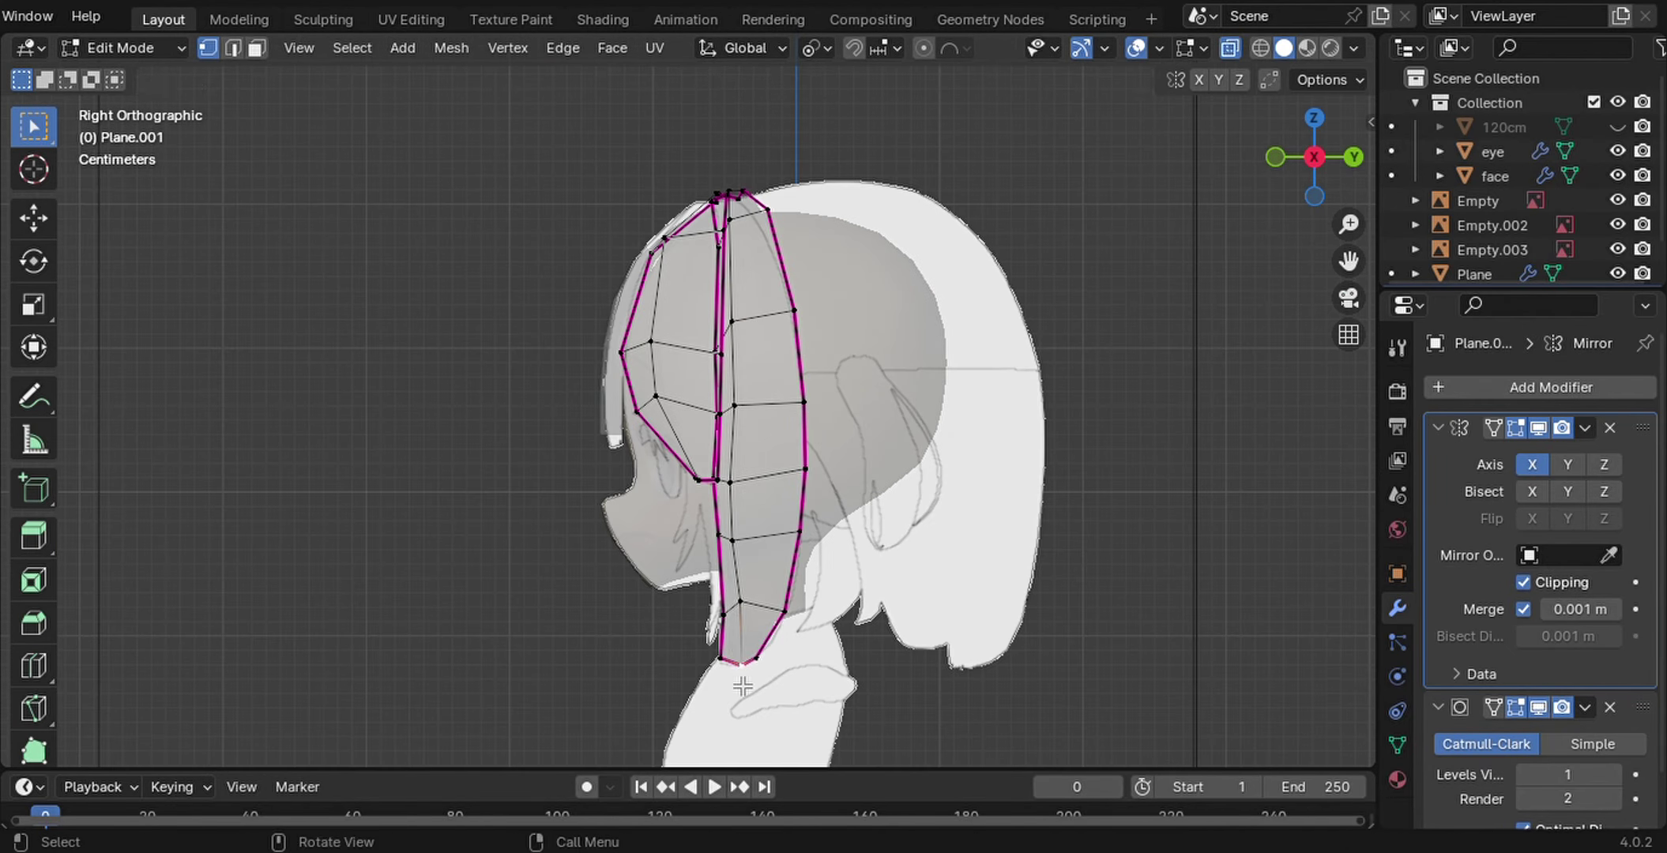
{"action": "key", "text": "KP_1"}
{"action": "key", "text": "alt+z"}
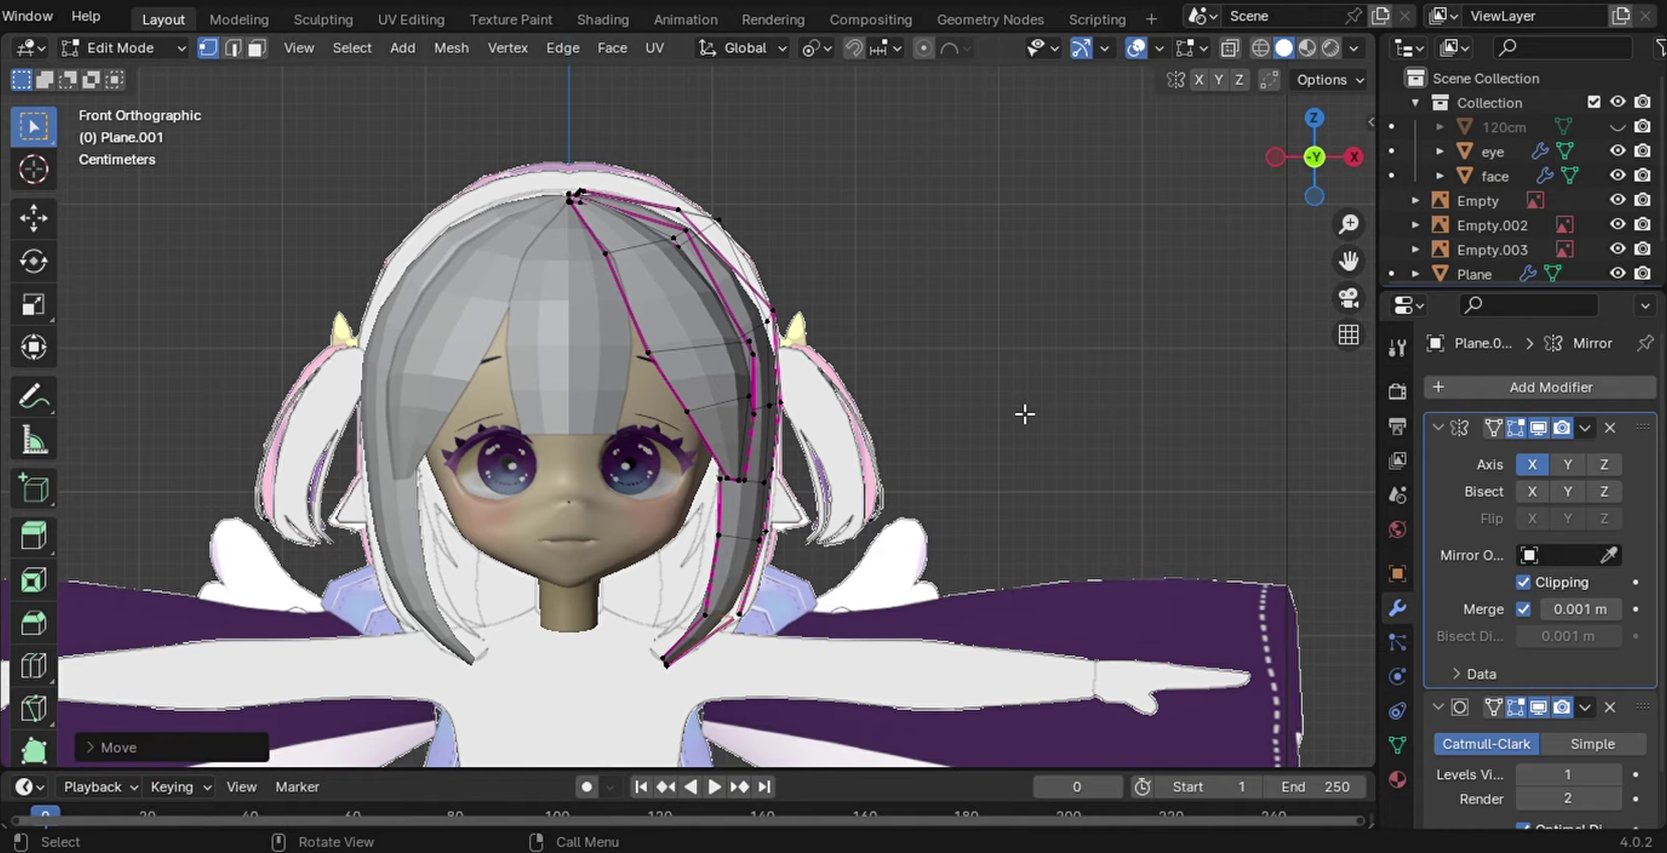
{"action": "scroll", "coordinate": [1025, 414], "scroll_direction": "up", "scroll_amount": 5}
{"action": "mouse_move", "coordinate": [1025, 414]}
{"action": "middle_mouse_down"}
{"action": "mouse_move", "coordinate": [994, 368]}
{"action": "mouse_move", "coordinate": [717, 338]}
{"action": "mouse_move", "coordinate": [696, 476]}
{"action": "middle_mouse_up"}
{"action": "scroll", "coordinate": [717, 338], "scroll_direction": "up", "scroll_amount": 2}
{"action": "scroll", "coordinate": [1038, 272], "scroll_direction": "down", "scroll_amount": 4}
{"action": "middle_click_drag", "start_coordinate": [1039, 271], "coordinate": [897, 250]}
Add a cylinder in front view and scale it to roughly cover the head
{"action": "key", "text": "Tab"}
{"action": "key", "text": "KP_1"}
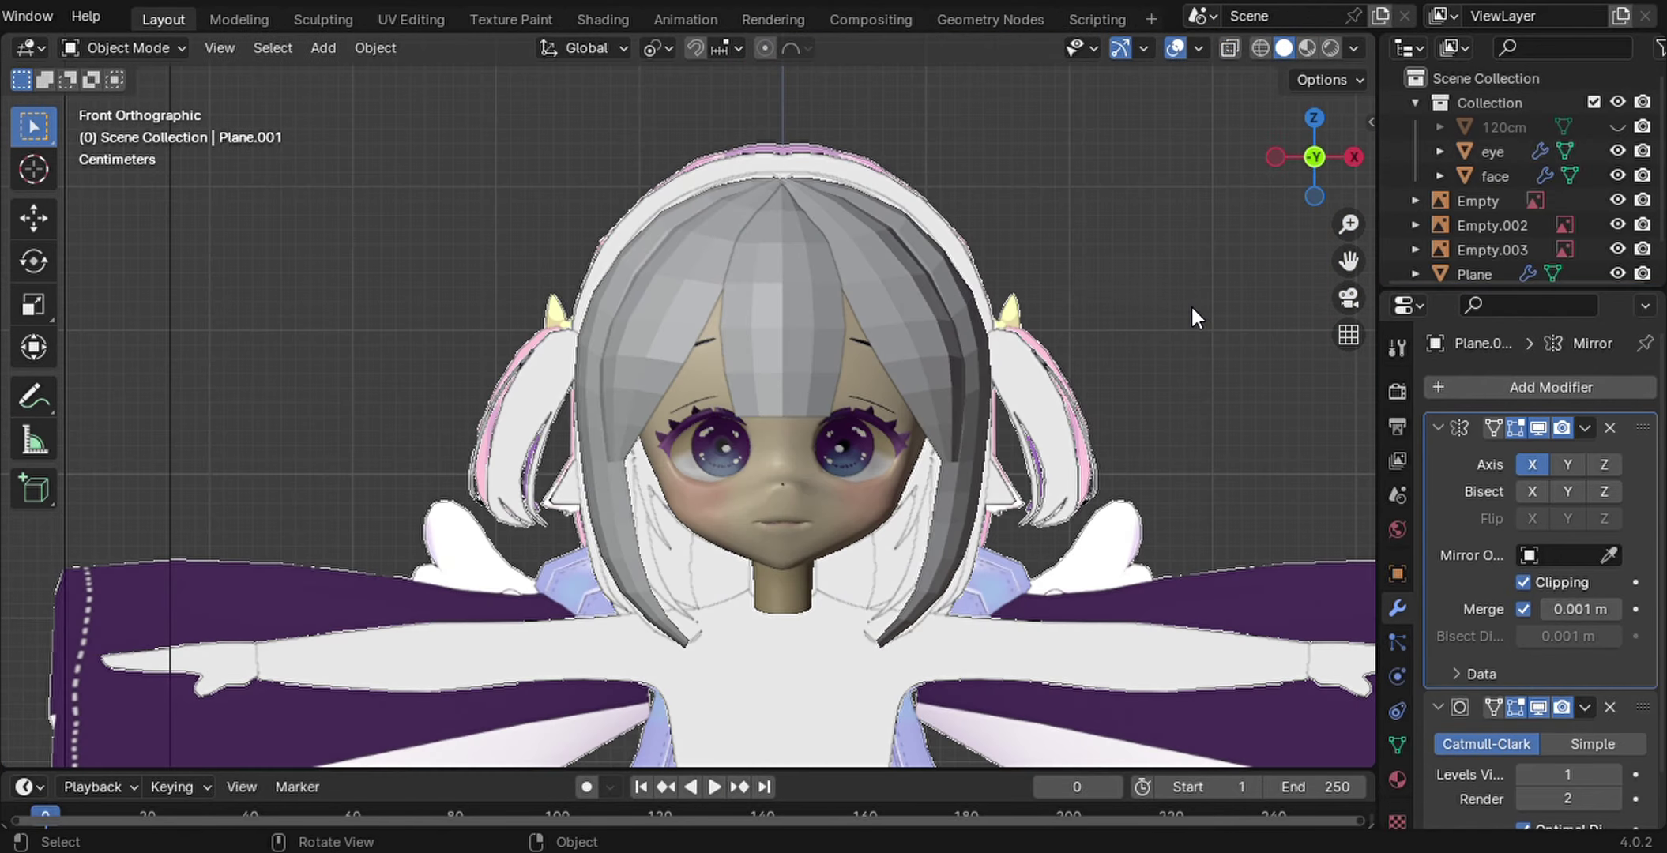
{"action": "key", "text": "shift+a"}
{"action": "key", "text": "Tab"}
{"action": "key", "text": "s"}
{"action": "key", "text": "s"}
{"action": "key", "text": "KP_3"}
Shrink the cylinder and position it over the head along Z and Y in X-ray
{"action": "key", "text": "s"}
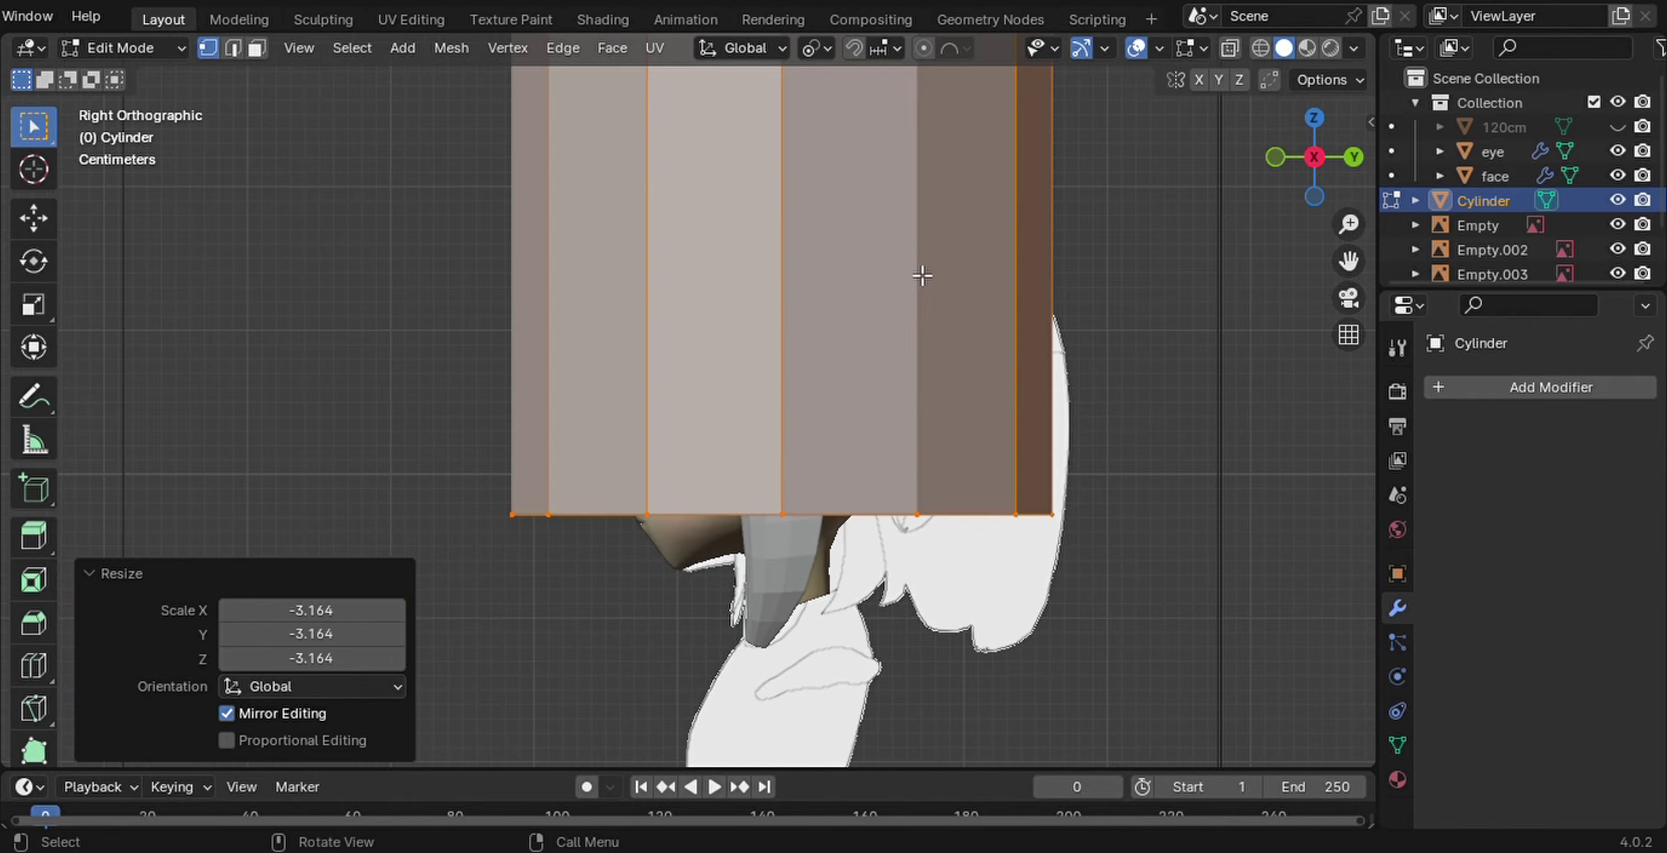
{"action": "key", "text": "alt+z"}
{"action": "key", "text": "g"}
{"action": "key", "text": "z"}
{"action": "left_click", "coordinate": [1128, 525]}
{"action": "key", "text": "g"}
{"action": "key", "text": "y"}
{"action": "left_click", "coordinate": [687, 575]}
{"action": "key", "text": "s"}
{"action": "left_click", "coordinate": [842, 532]}
{"action": "key", "text": "g"}
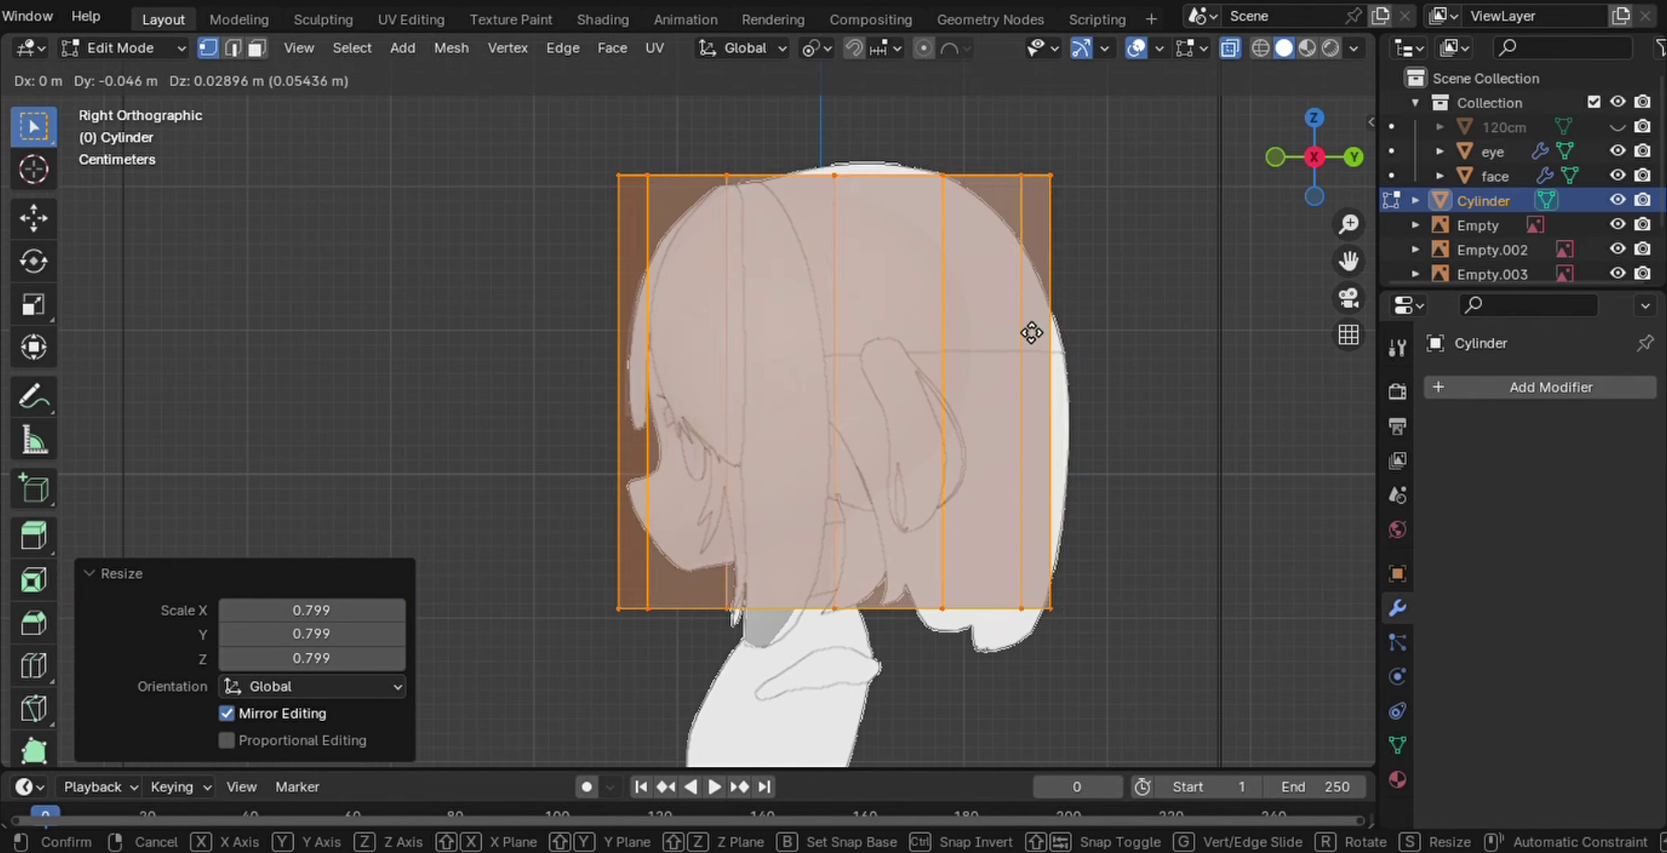
{"action": "key", "text": "alt+z"}
{"action": "mouse_move", "coordinate": [1062, 387]}
{"action": "middle_mouse_down"}
{"action": "mouse_move", "coordinate": [1011, 411]}
{"action": "mouse_move", "coordinate": [996, 442]}
{"action": "middle_mouse_up"}
Push the cylinder's top face inward to make an open-topped tube
{"action": "key", "text": "3"}
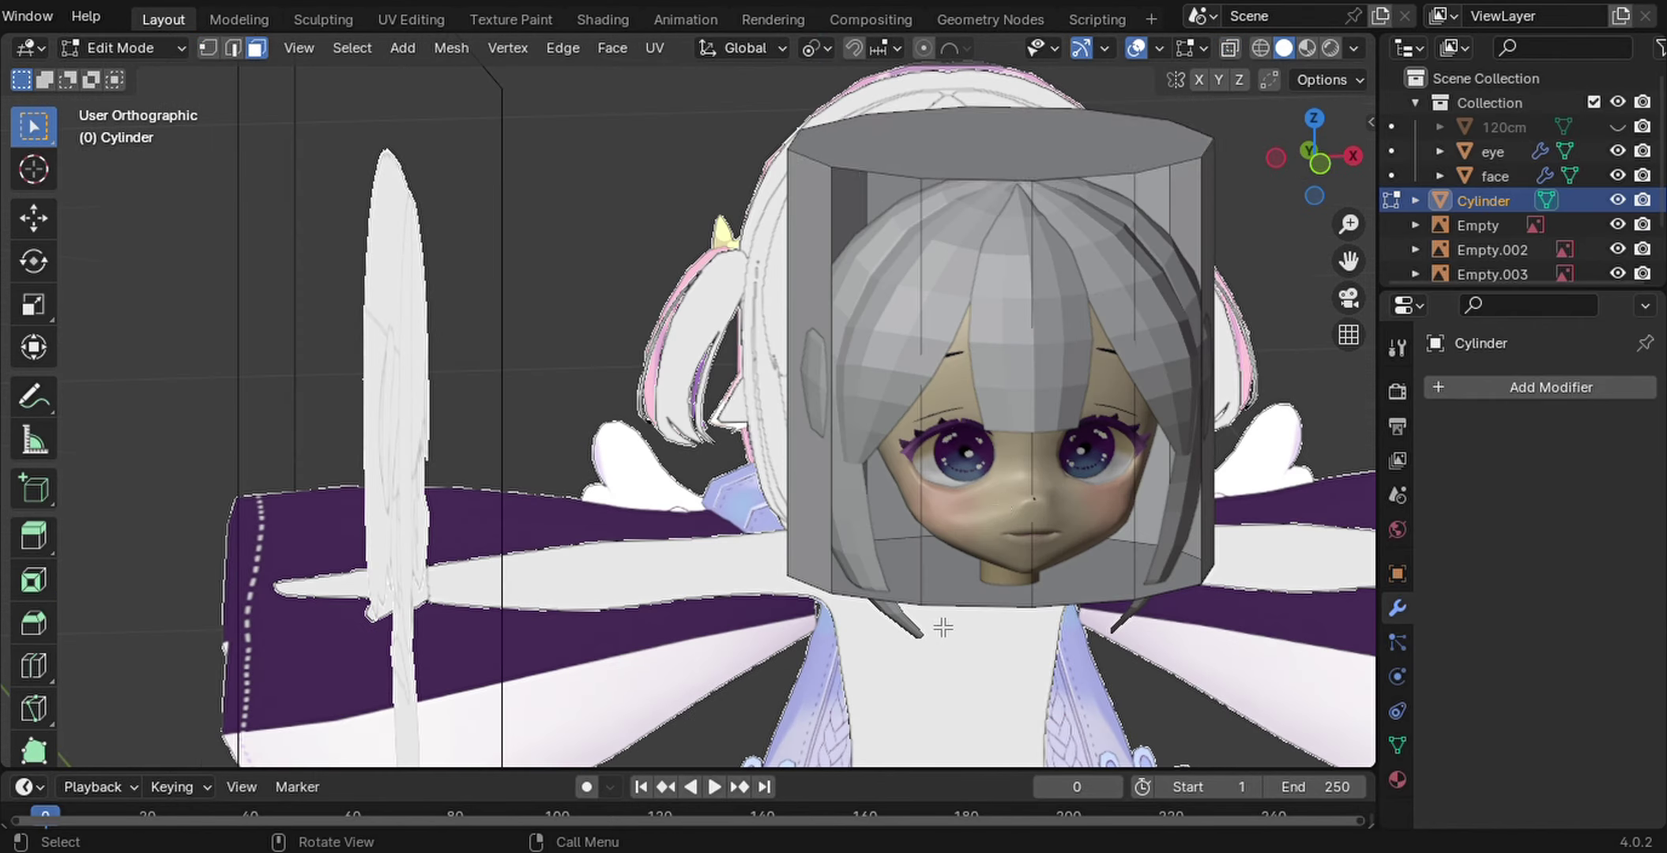
{"action": "left_click", "coordinate": [1000, 142]}
{"action": "key", "text": "ctrl+f"}
{"action": "left_click", "coordinate": [949, 474]}
{"action": "left_click", "coordinate": [1097, 432]}
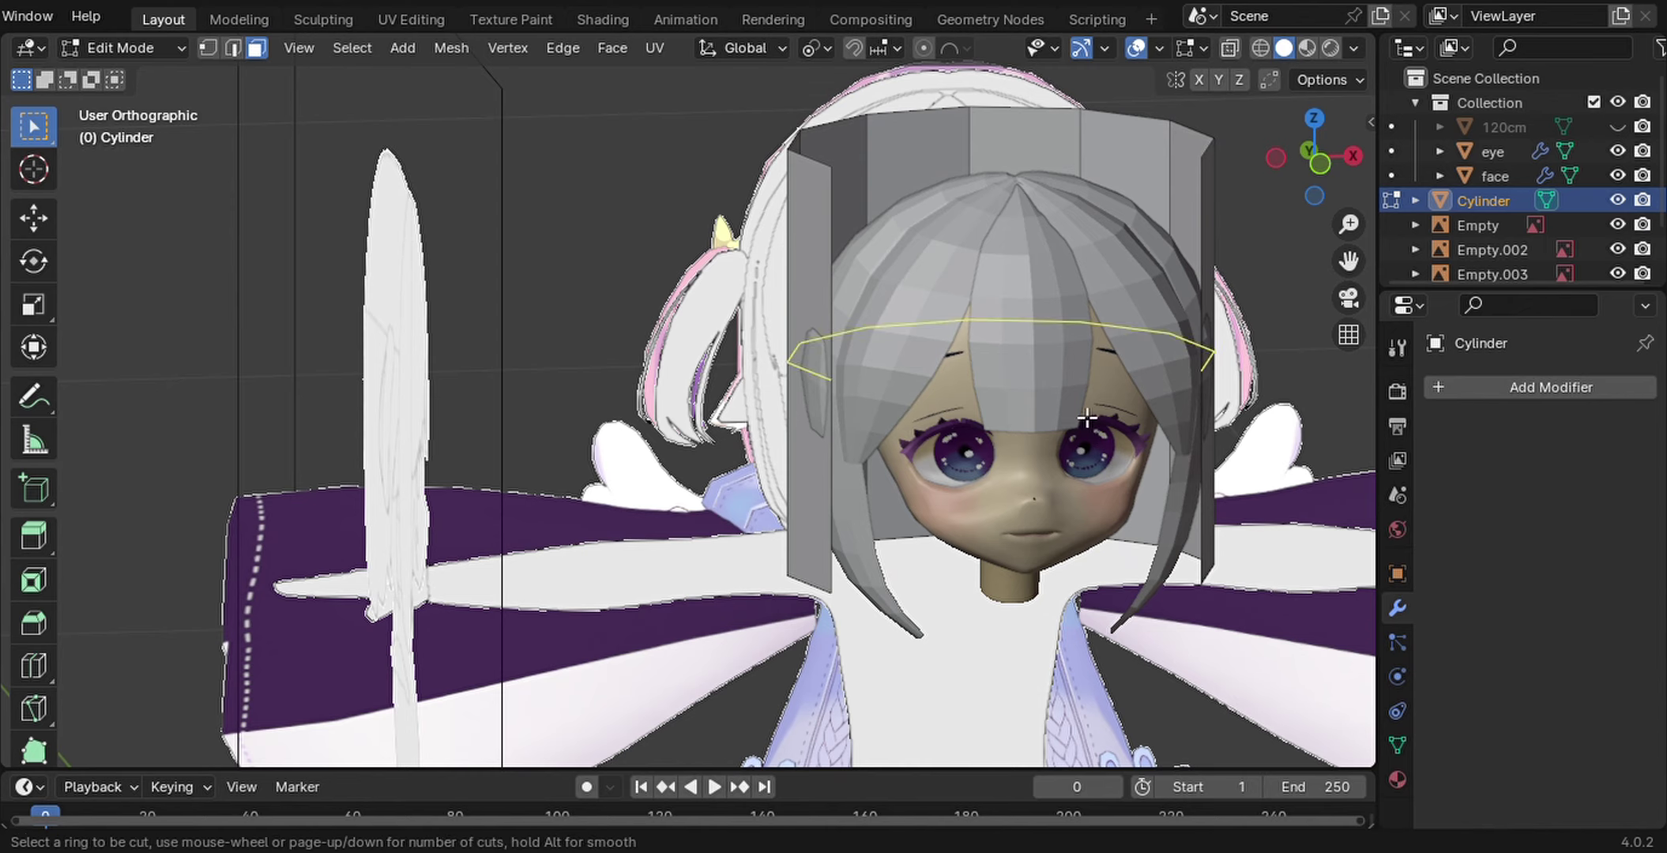
Add a horizontal loop cut and smooth the cylinder with a level-1 Subdivision modifier
{"action": "left_click", "coordinate": [1087, 419]}
{"action": "key", "text": "KP_1"}
{"action": "left_click", "coordinate": [1230, 47]}
{"action": "key", "text": "KP_3"}
{"action": "key", "text": "KP_1"}
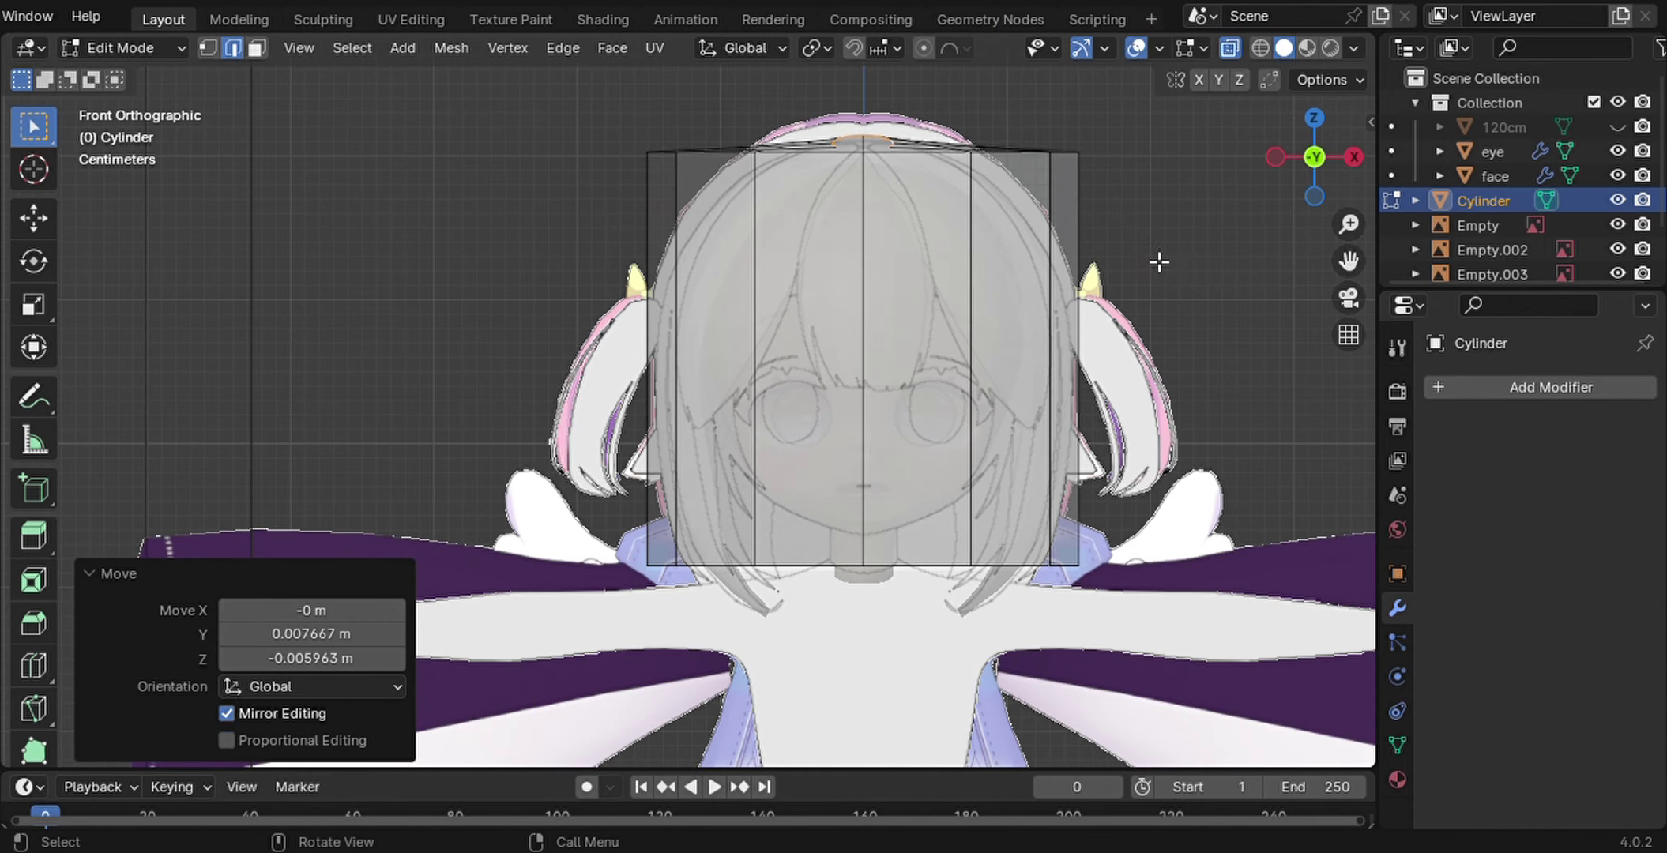
{"action": "key", "text": "KP_3"}
{"action": "key", "text": "Tab"}
{"action": "middle_click_drag", "start_coordinate": [882, 287], "coordinate": [990, 368]}
{"action": "key", "text": "ctrl+1"}
{"action": "key", "text": "alt+z"}
{"action": "key", "text": "KP_3"}
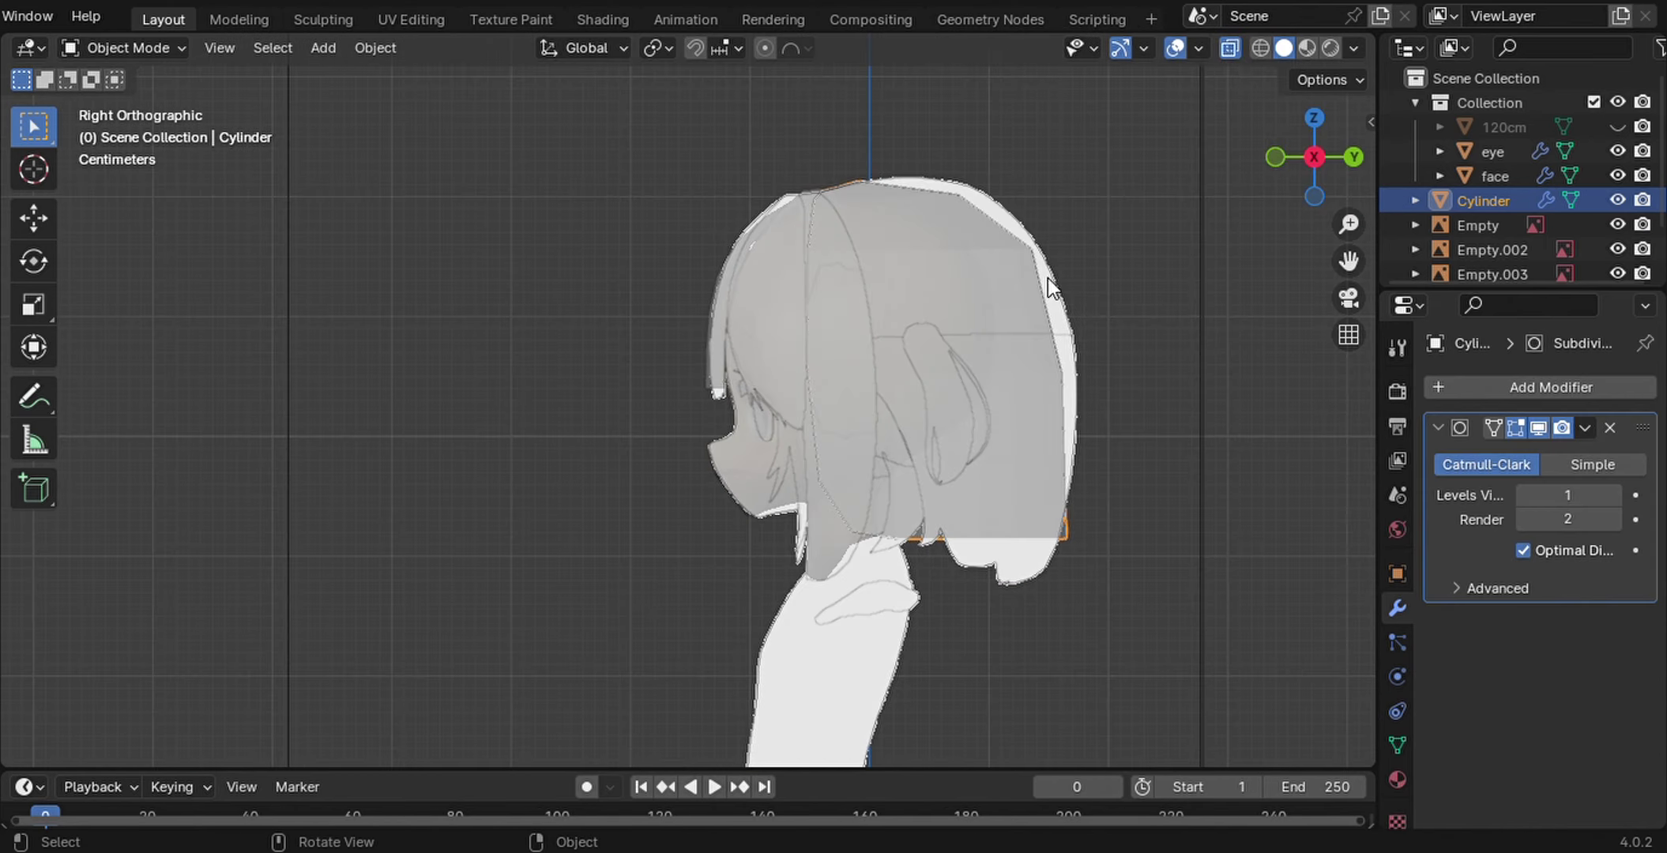
{"action": "middle_click_drag", "start_coordinate": [1046, 279], "coordinate": [964, 542]}
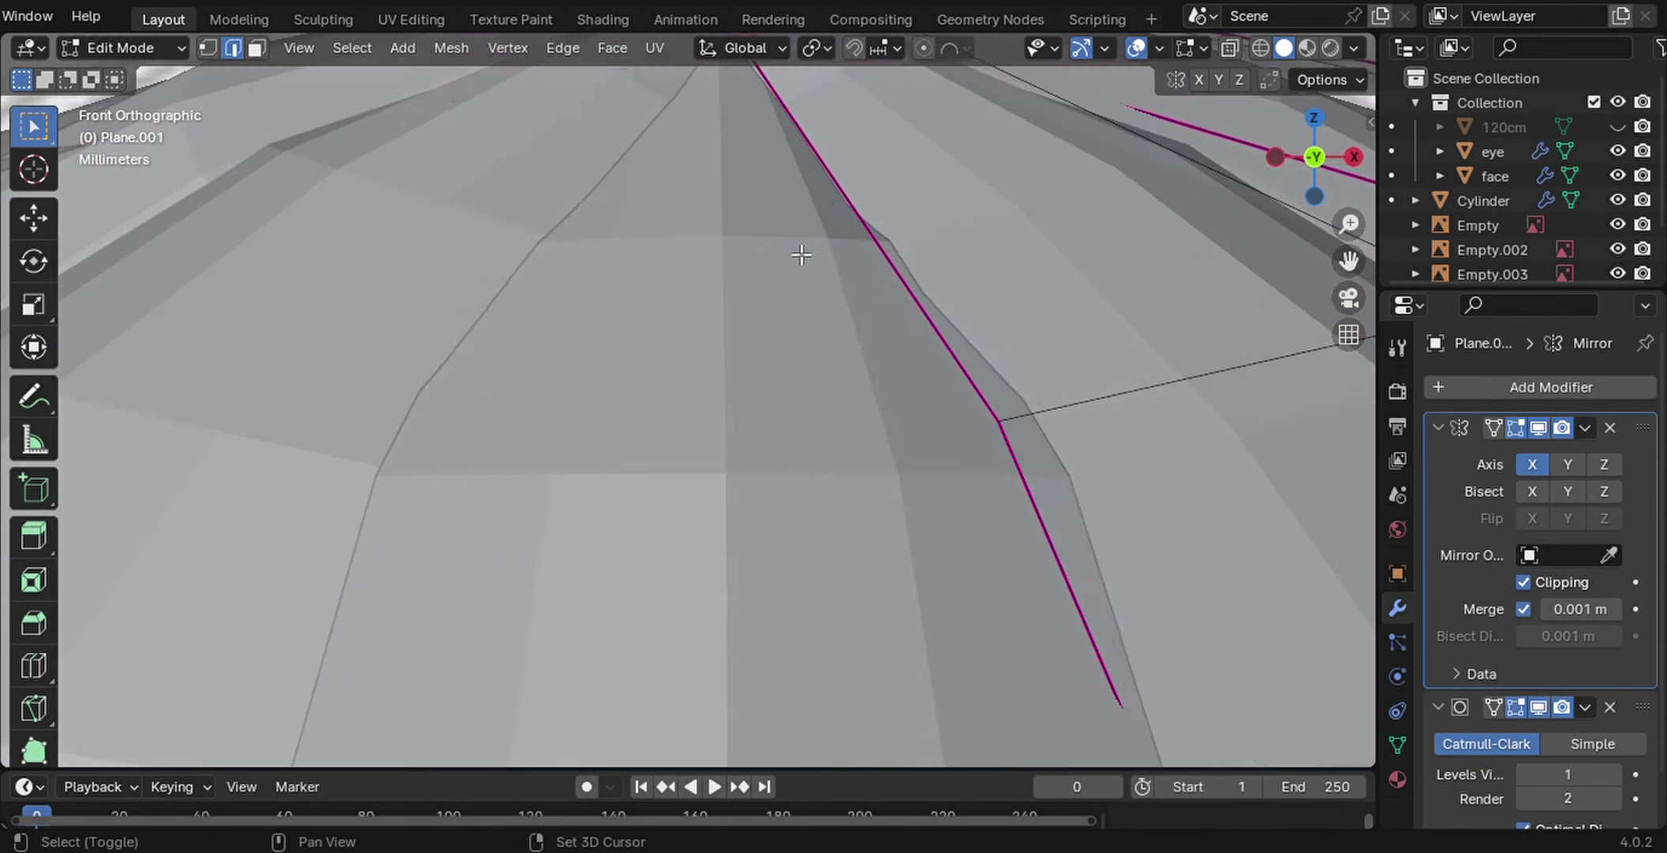
Zoom in on the top of the back-hair shell
{"action": "middle_click_drag", "start_coordinate": [765, 316], "coordinate": [1098, 634], "text": "ctrl"}
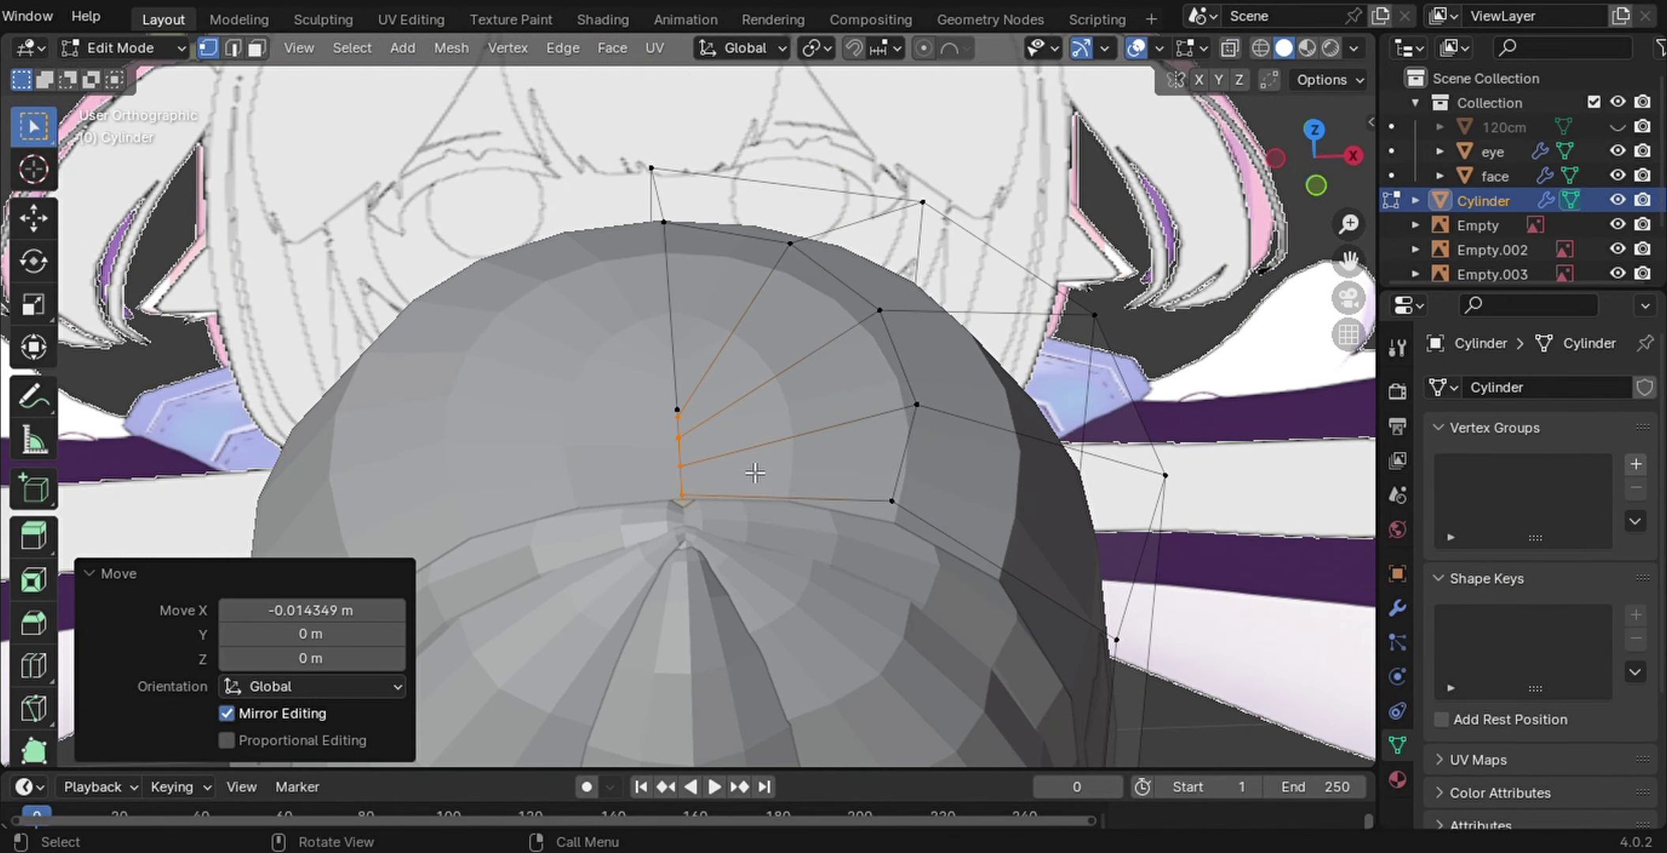
Select a shell vertex and move it to match the head's side outline
{"action": "left_click_drag", "start_coordinate": [677, 409], "coordinate": [677, 405]}
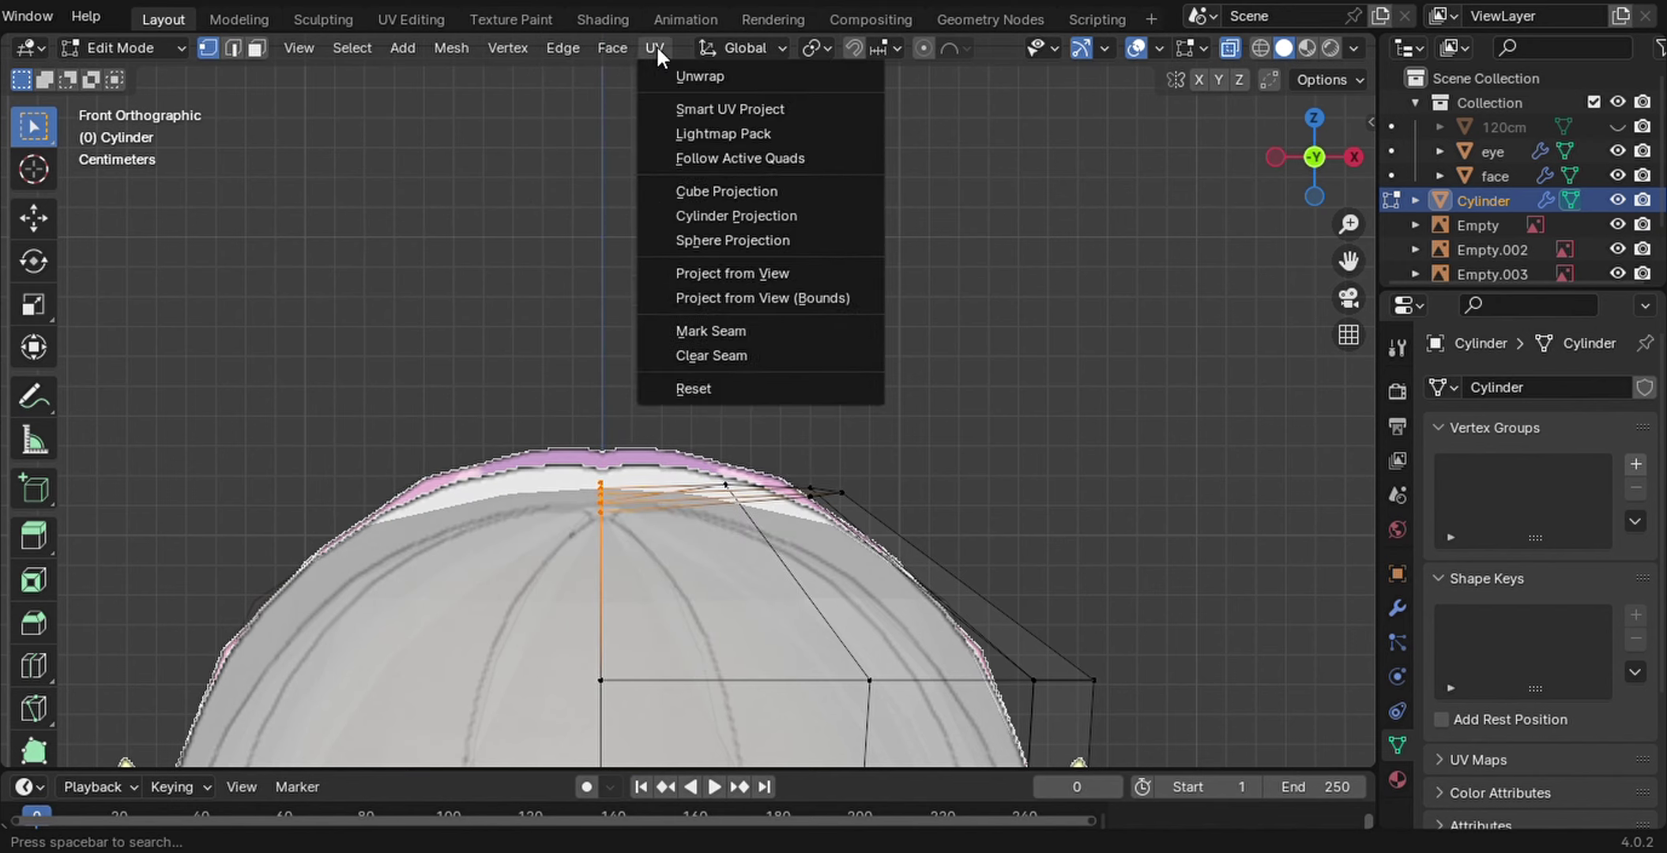
{"action": "left_click", "coordinate": [547, 496]}
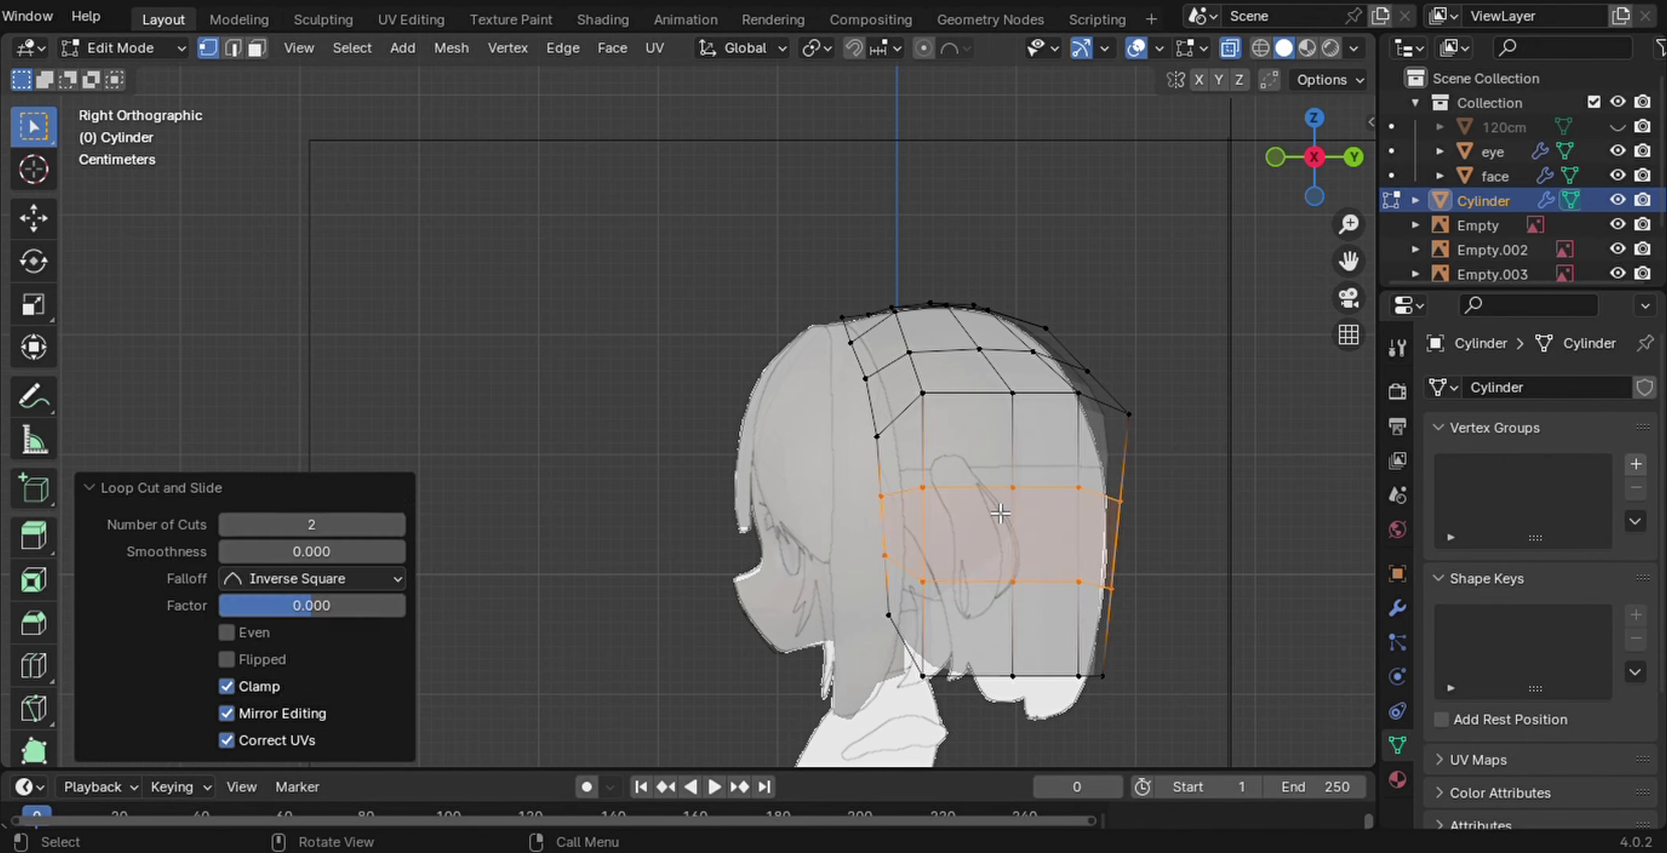
With proportional editing on, pull the shell's lower and top-back vertices to fit the skull from the side
{"action": "key", "text": "o"}
{"action": "key", "text": "g"}
{"action": "left_click", "coordinate": [968, 695]}
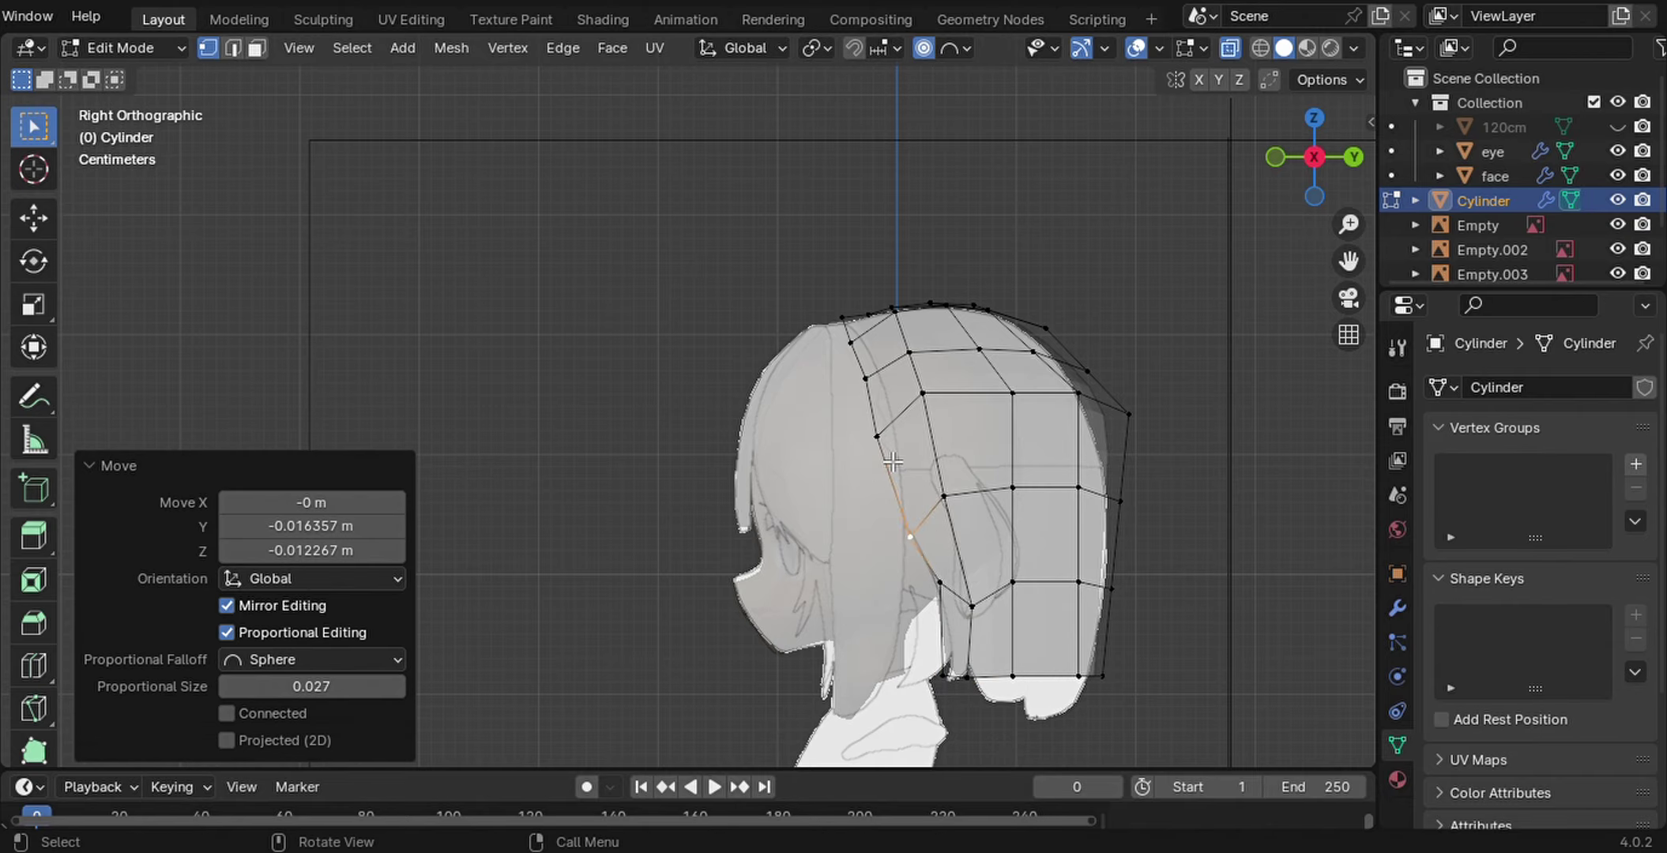
{"action": "left_click", "coordinate": [1122, 417]}
{"action": "key", "text": "g"}
{"action": "scroll", "coordinate": [1154, 425], "scroll_direction": "up", "scroll_amount": 10}
{"action": "left_click", "coordinate": [1158, 632]}
{"action": "scroll", "coordinate": [1157, 632], "scroll_direction": "up", "scroll_amount": 2}
{"action": "left_click", "coordinate": [1249, 391]}
{"action": "key", "text": "g"}
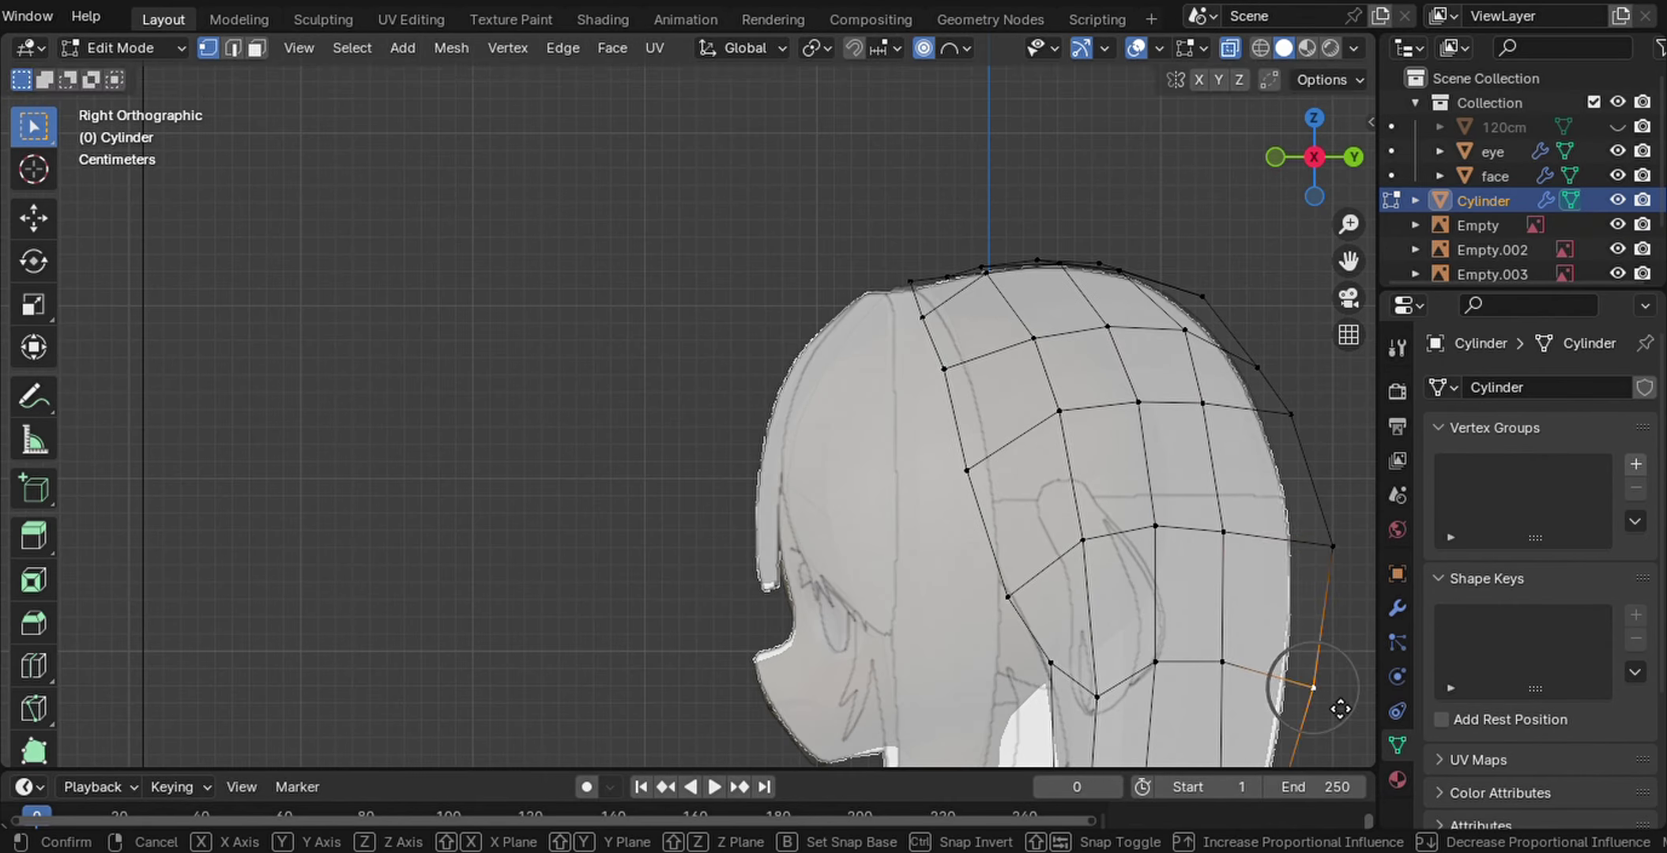
{"action": "left_click", "coordinate": [1340, 708]}
In front view, move the shell's side vertices so they hug the head
{"action": "key", "text": "KP_1"}
{"action": "scroll", "coordinate": [1074, 597], "scroll_direction": "up", "scroll_amount": 2}
{"action": "left_click", "coordinate": [980, 443]}
{"action": "key", "text": "g"}
{"action": "left_click", "coordinate": [1005, 566]}
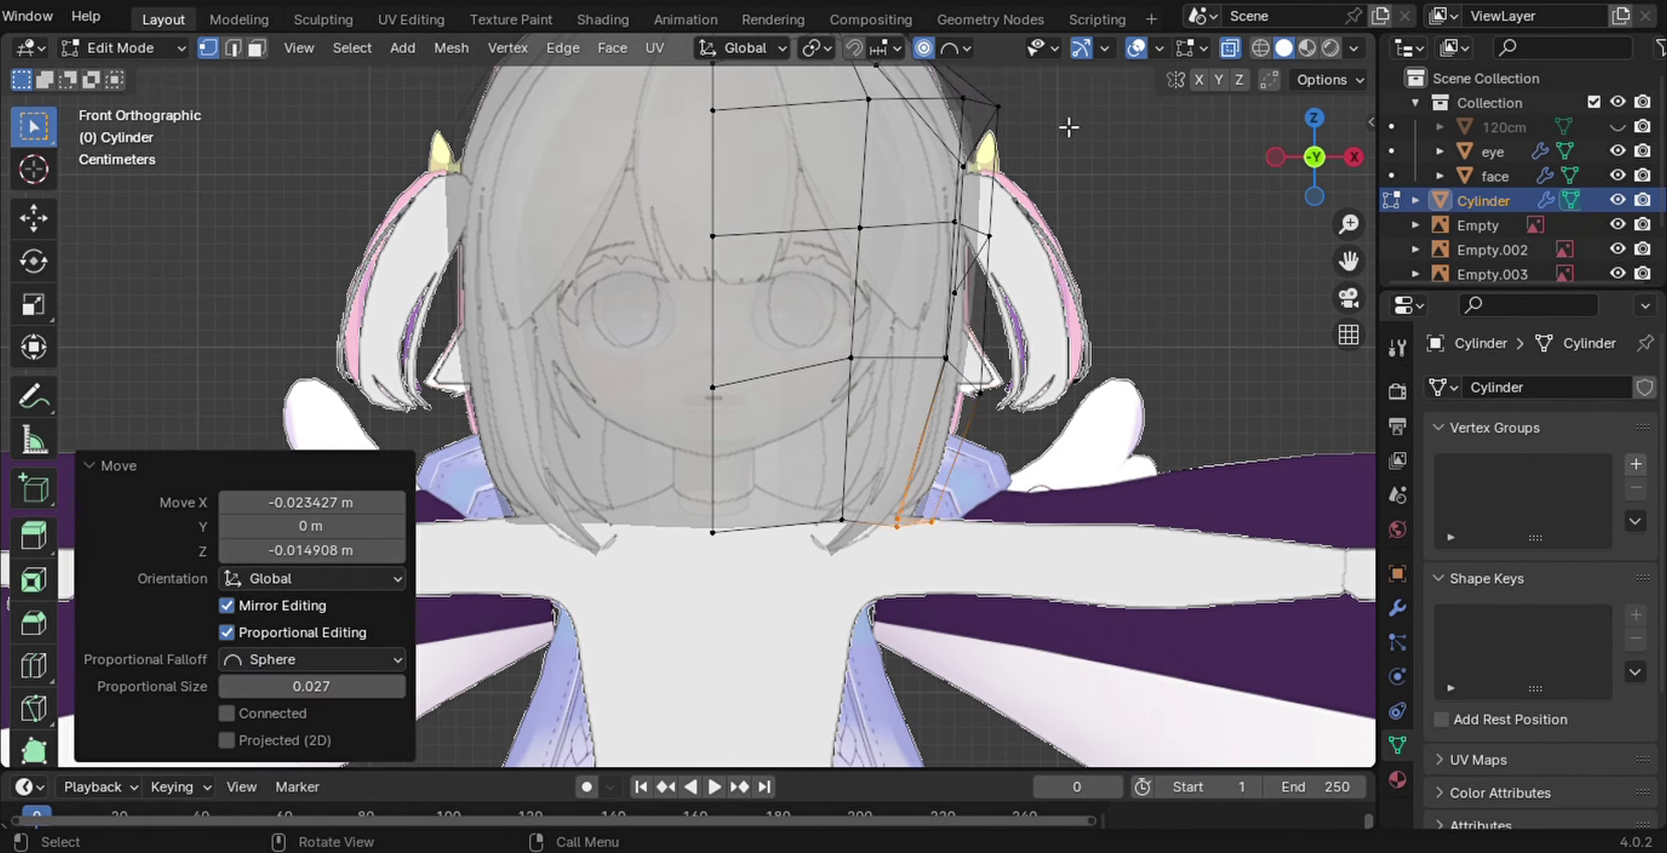
{"action": "key", "text": "g"}
{"action": "left_click", "coordinate": [975, 474]}
{"action": "middle_click_drag", "start_coordinate": [976, 474], "coordinate": [1190, 279]}
From the top and side views, reshape the shell's rim around the head
{"action": "key", "text": "KP_7"}
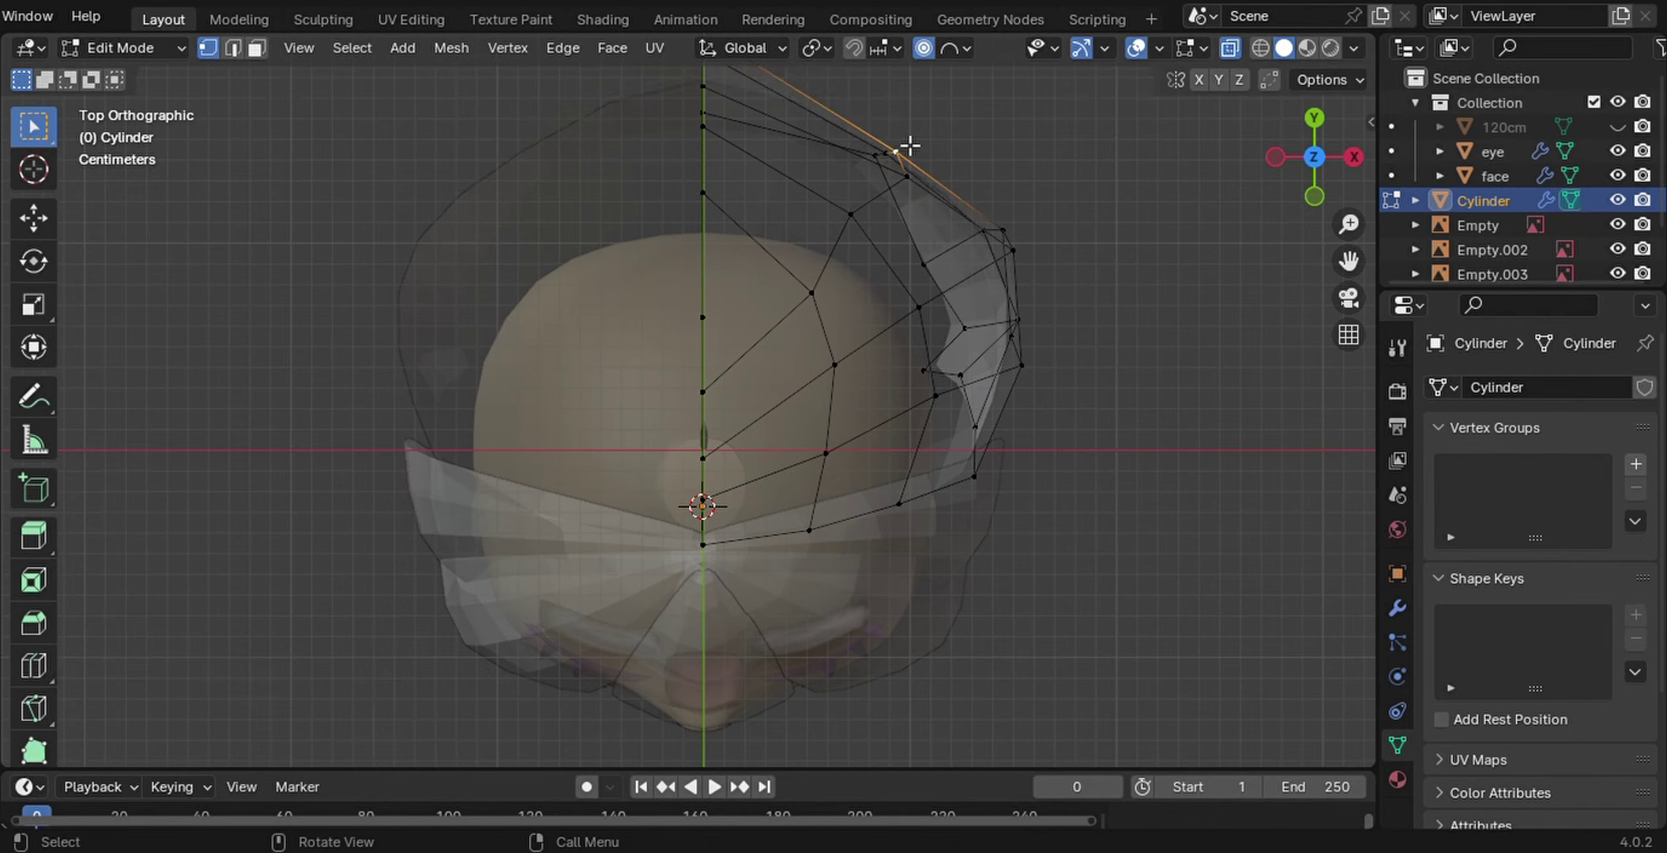
{"action": "left_click", "coordinate": [904, 142]}
{"action": "key", "text": "g"}
{"action": "left_click", "coordinate": [917, 399]}
{"action": "middle_click_drag", "start_coordinate": [916, 399], "coordinate": [875, 510]}
{"action": "key", "text": "KP_3"}
{"action": "key", "text": "g"}
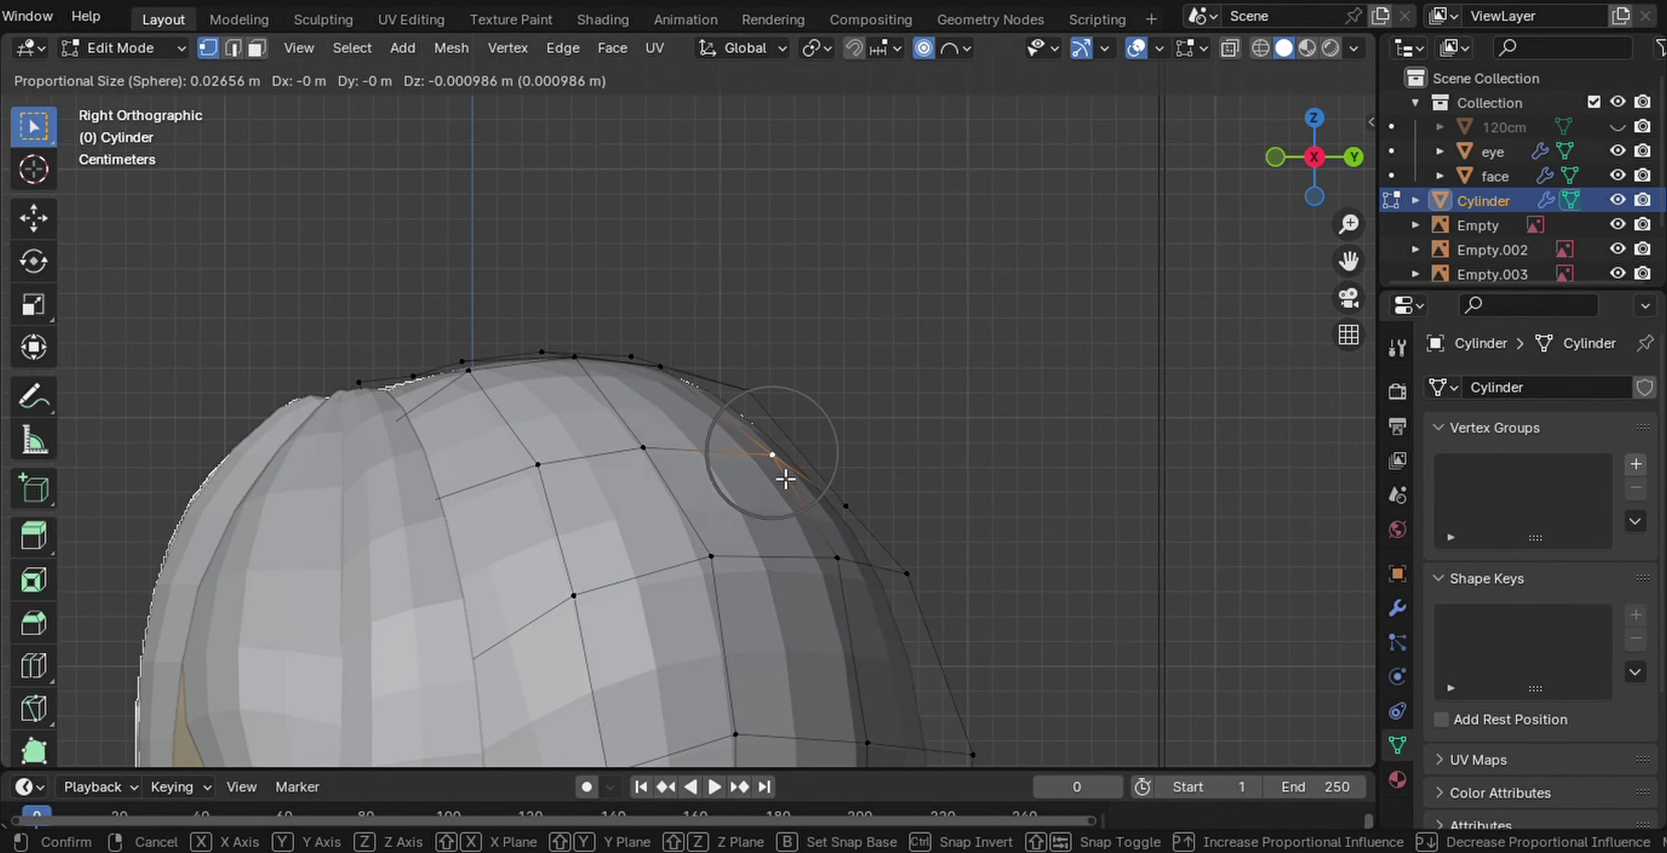
{"action": "left_click", "coordinate": [744, 446]}
{"action": "key", "text": "KP_7"}
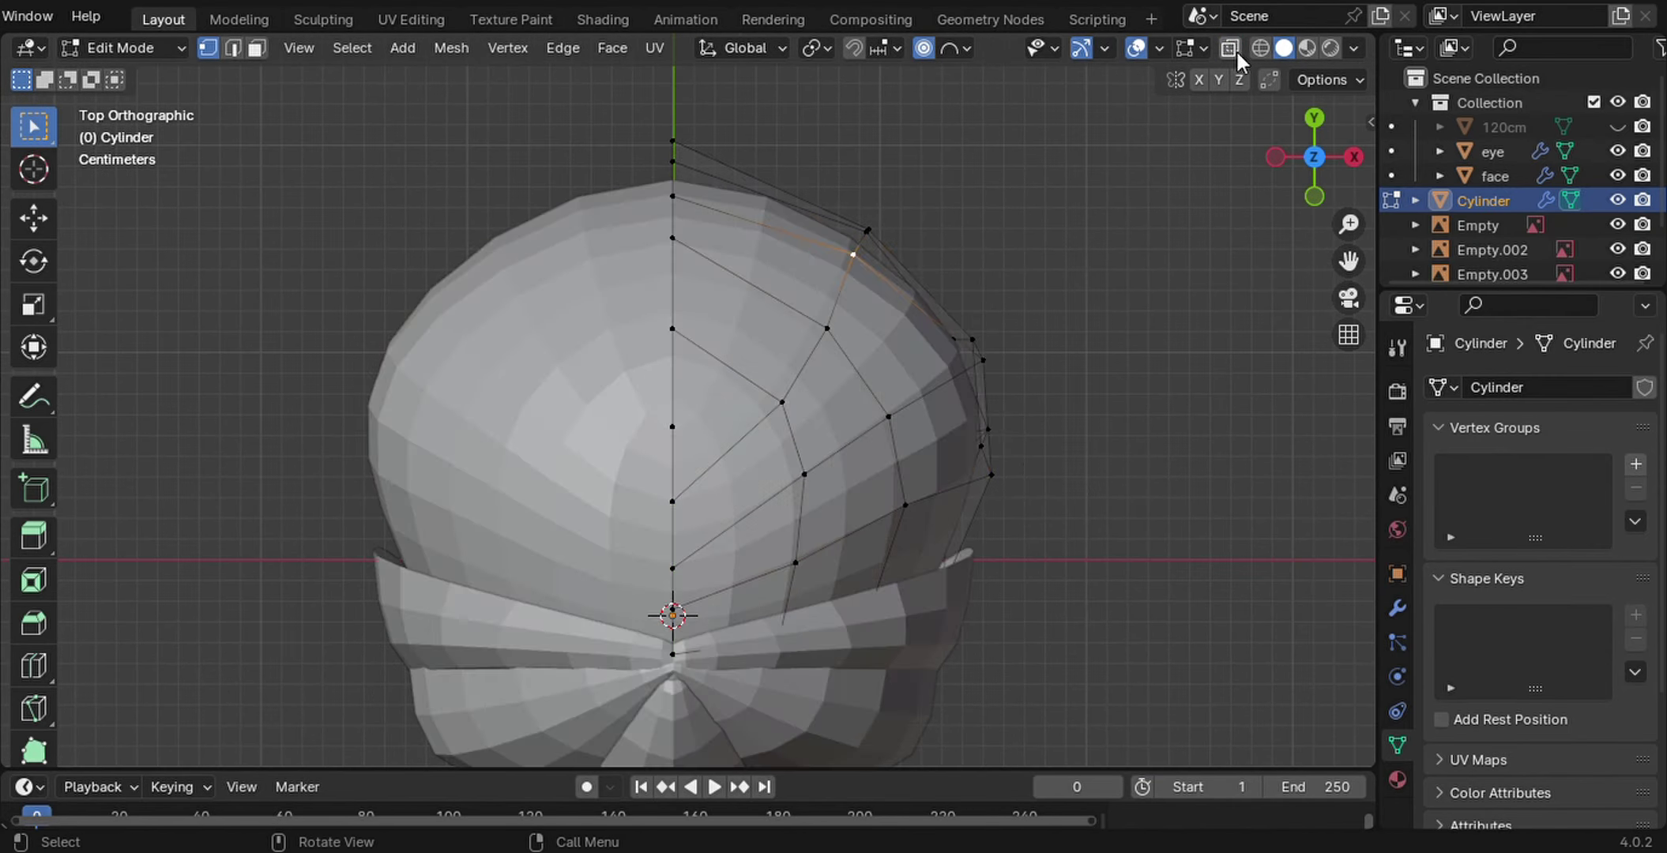
{"action": "key", "text": "KP_1"}
{"action": "mouse_move", "coordinate": [1194, 469]}
{"action": "middle_mouse_down"}
{"action": "mouse_move", "coordinate": [1164, 413]}
{"action": "mouse_move", "coordinate": [1130, 730]}
{"action": "mouse_move", "coordinate": [1005, 584]}
{"action": "middle_mouse_up"}
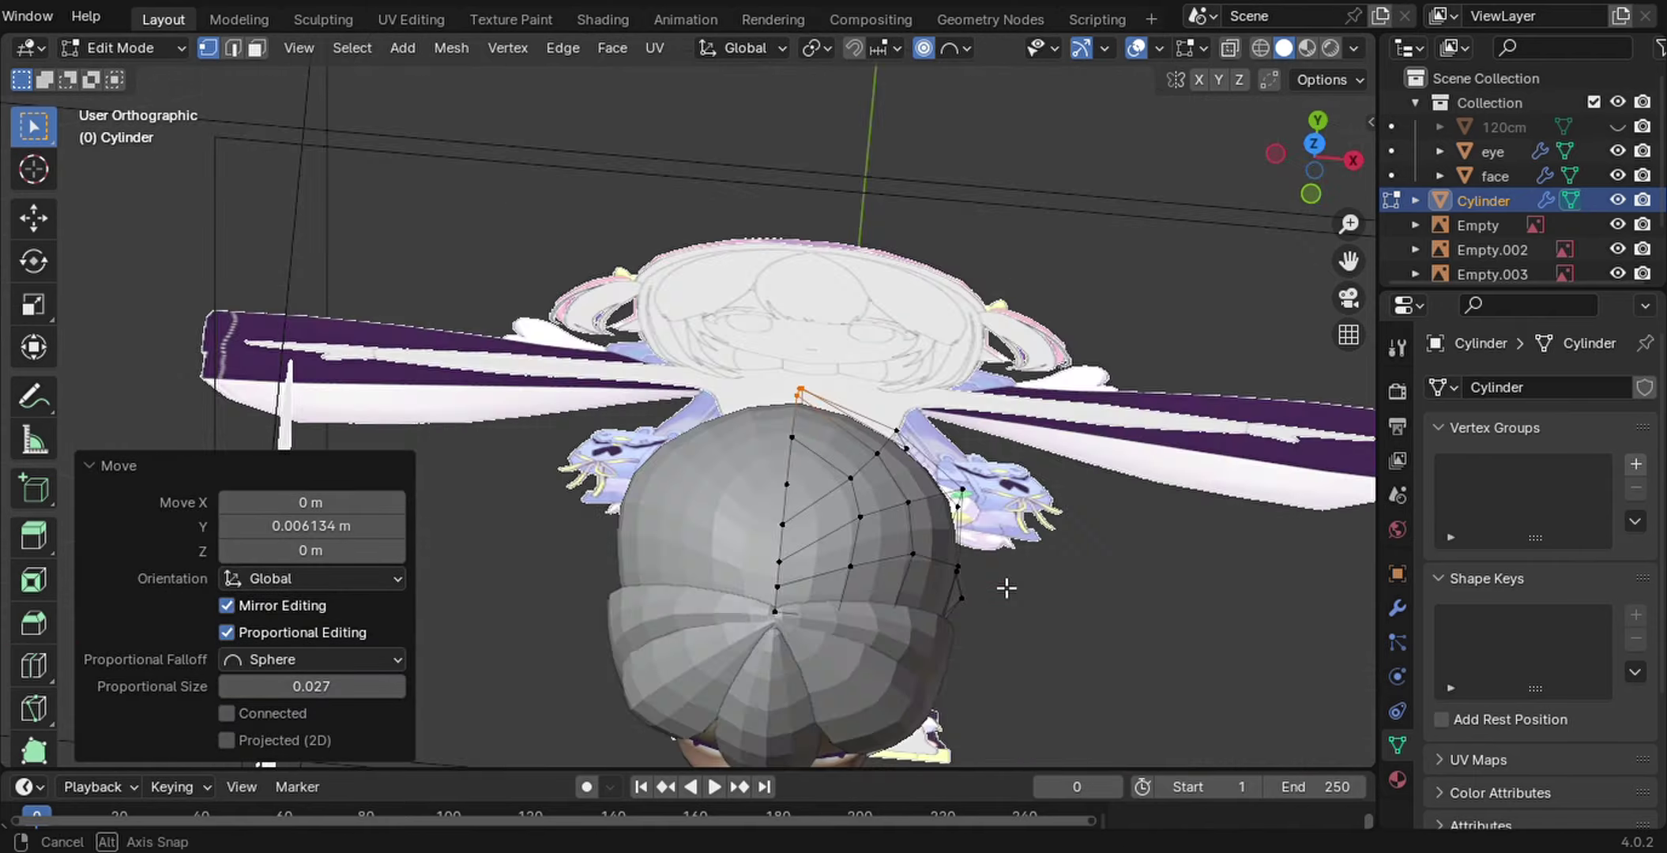
Refine the shell's lower vertices in side view into a bob framing the face
{"action": "key", "text": "KP_3"}
{"action": "key", "text": "g"}
{"action": "left_click", "coordinate": [596, 681]}
{"action": "mouse_move", "coordinate": [596, 681]}
{"action": "middle_mouse_down"}
{"action": "mouse_move", "coordinate": [1217, 558]}
{"action": "mouse_move", "coordinate": [692, 670]}
{"action": "mouse_move", "coordinate": [671, 694]}
{"action": "mouse_move", "coordinate": [625, 335]}
{"action": "mouse_move", "coordinate": [1027, 234]}
{"action": "middle_mouse_up"}
{"action": "key", "text": "g"}
{"action": "left_click", "coordinate": [692, 670]}
{"action": "key", "text": "KP_3"}
{"action": "key", "text": "g"}
{"action": "left_click", "coordinate": [671, 694]}
{"action": "scroll", "coordinate": [624, 335], "scroll_direction": "up", "scroll_amount": 3}
{"action": "key", "text": "KP_1"}
{"action": "scroll", "coordinate": [1043, 360], "scroll_direction": "down", "scroll_amount": 3}
With X-ray on, move the bang strands' root vertices at the crown into the back-hair shell
{"action": "key", "text": "alt+z"}
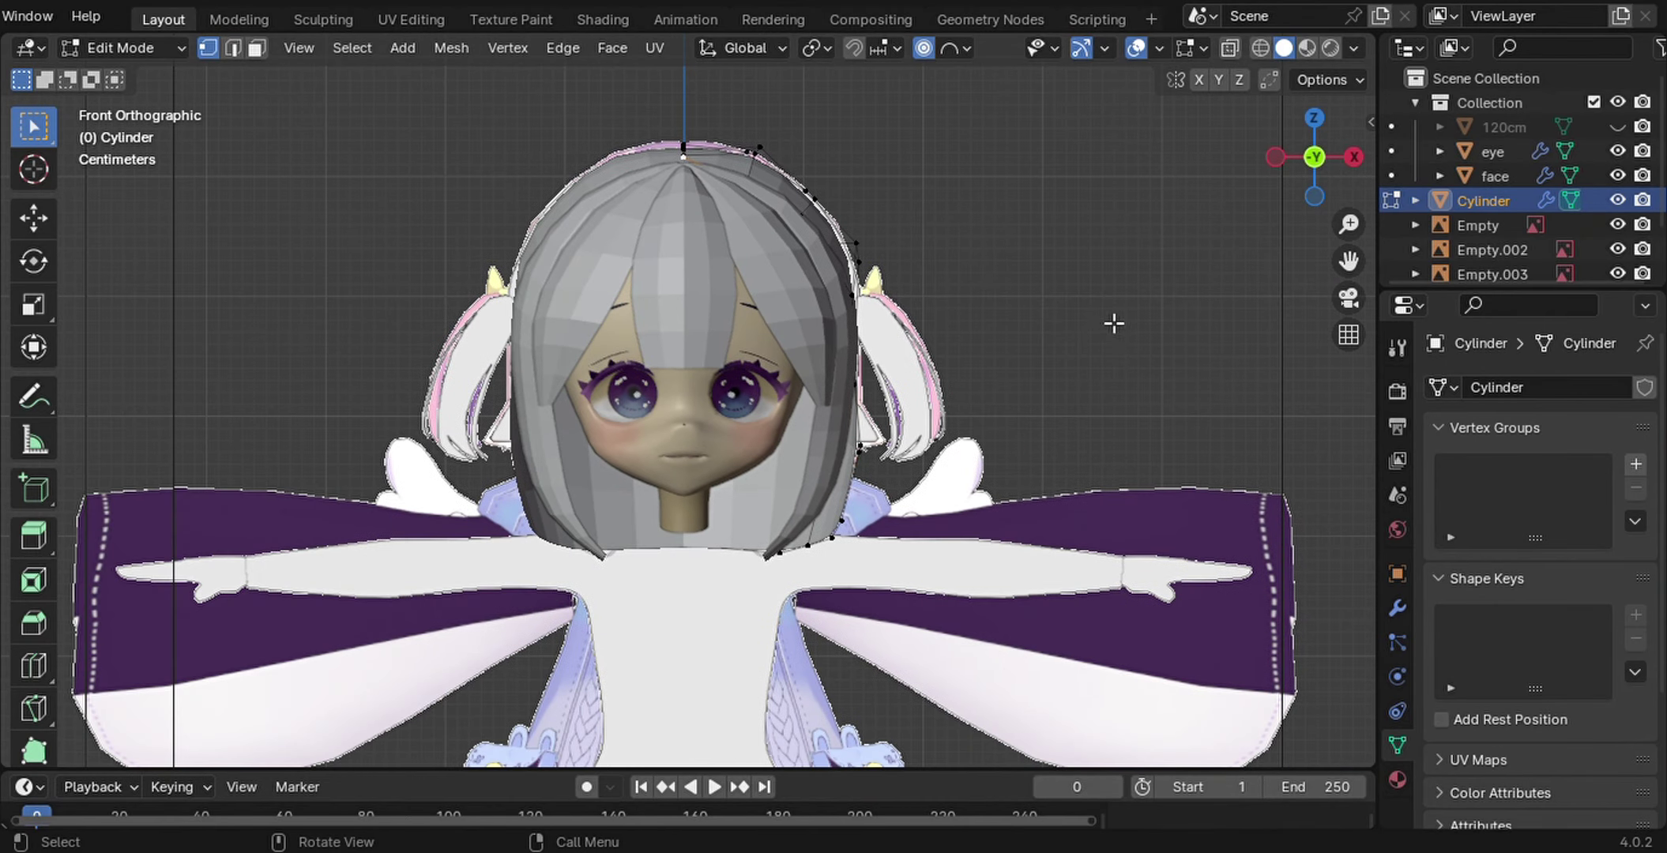
{"action": "scroll", "coordinate": [989, 526], "scroll_direction": "up", "scroll_amount": 3}
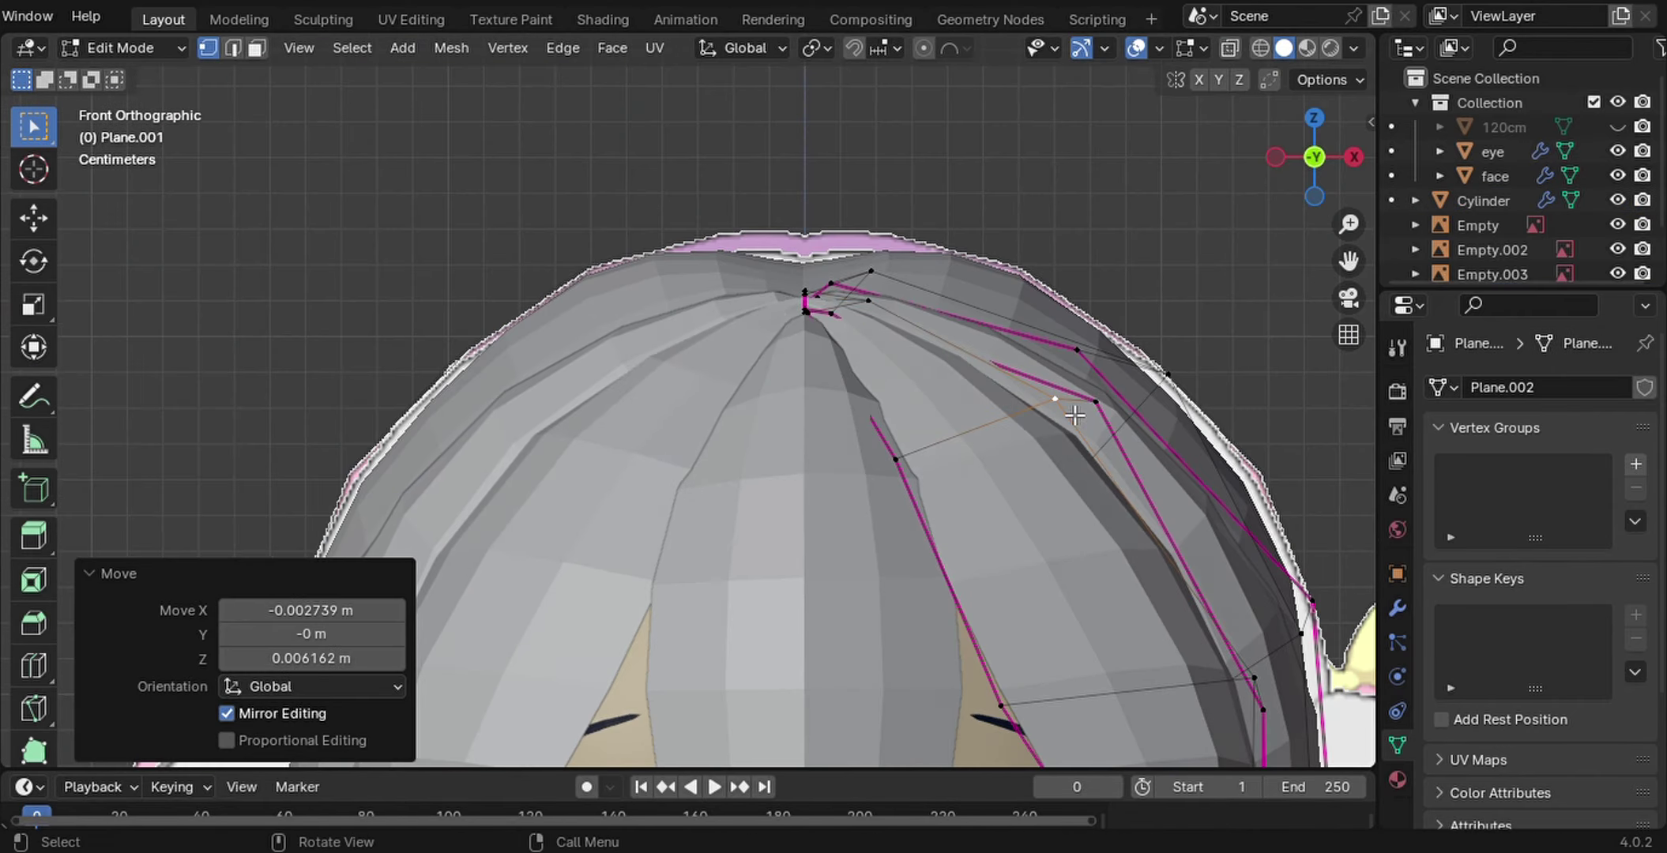
{"action": "middle_click_drag", "start_coordinate": [1075, 415], "coordinate": [1003, 537]}
{"action": "scroll", "coordinate": [996, 553], "scroll_direction": "up", "scroll_amount": 5}
{"action": "mouse_move", "coordinate": [1276, 551]}
{"action": "middle_mouse_down"}
{"action": "mouse_move", "coordinate": [994, 484]}
{"action": "mouse_move", "coordinate": [1073, 555]}
{"action": "middle_mouse_up"}
{"action": "key", "text": "g"}
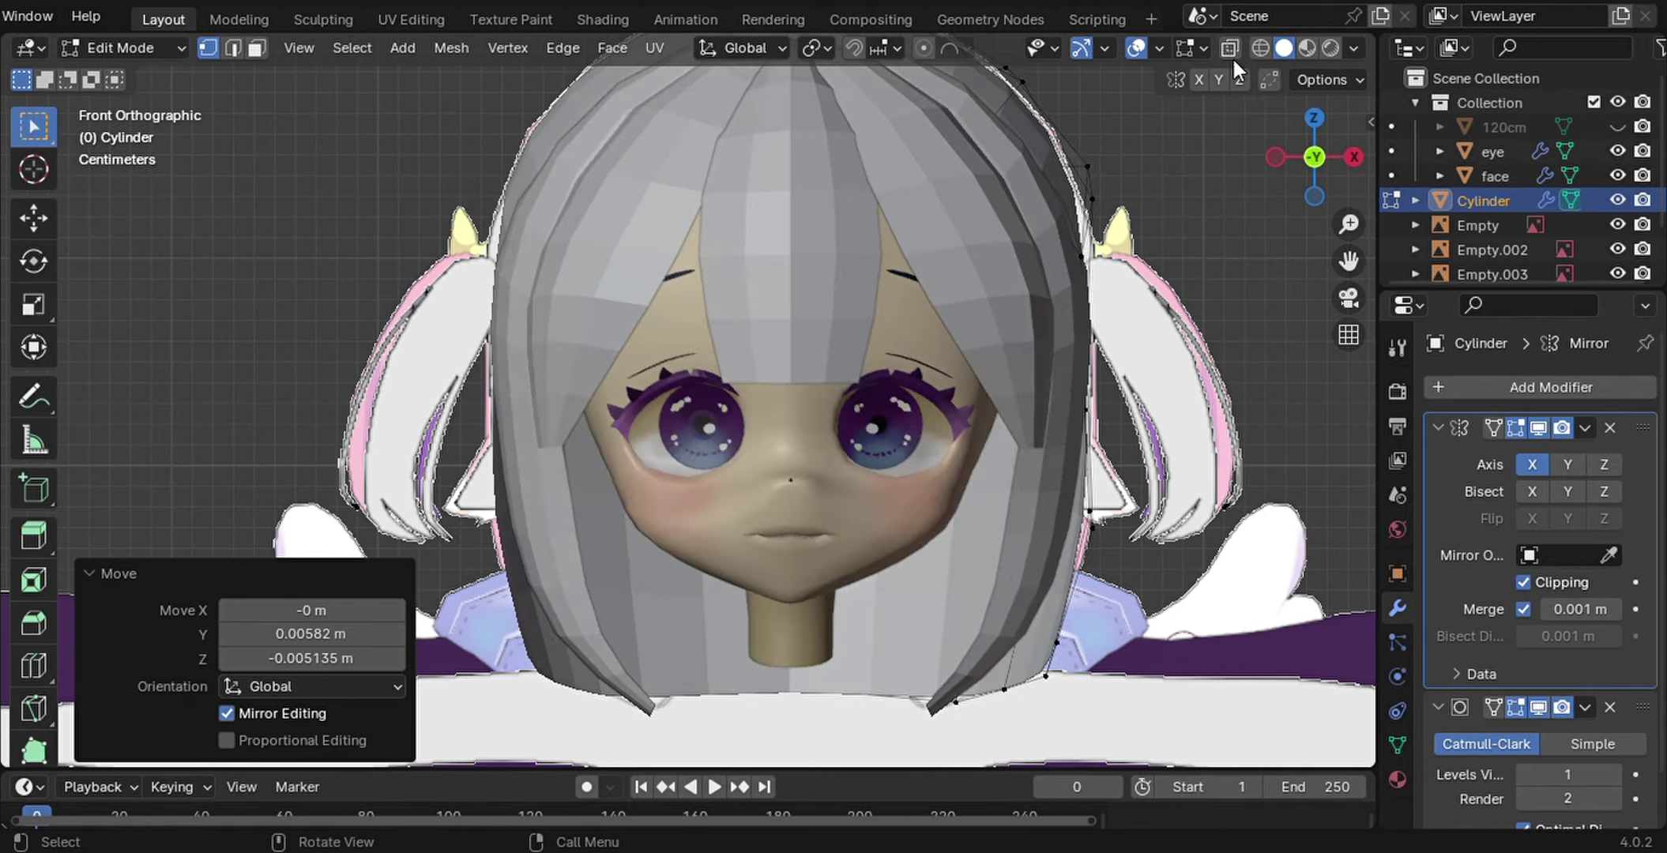
{"action": "key", "text": "Tab"}
{"action": "key", "text": "shift+a"}
Add a new cube to the scene for the side lock
{"action": "left_click", "coordinate": [1159, 395]}
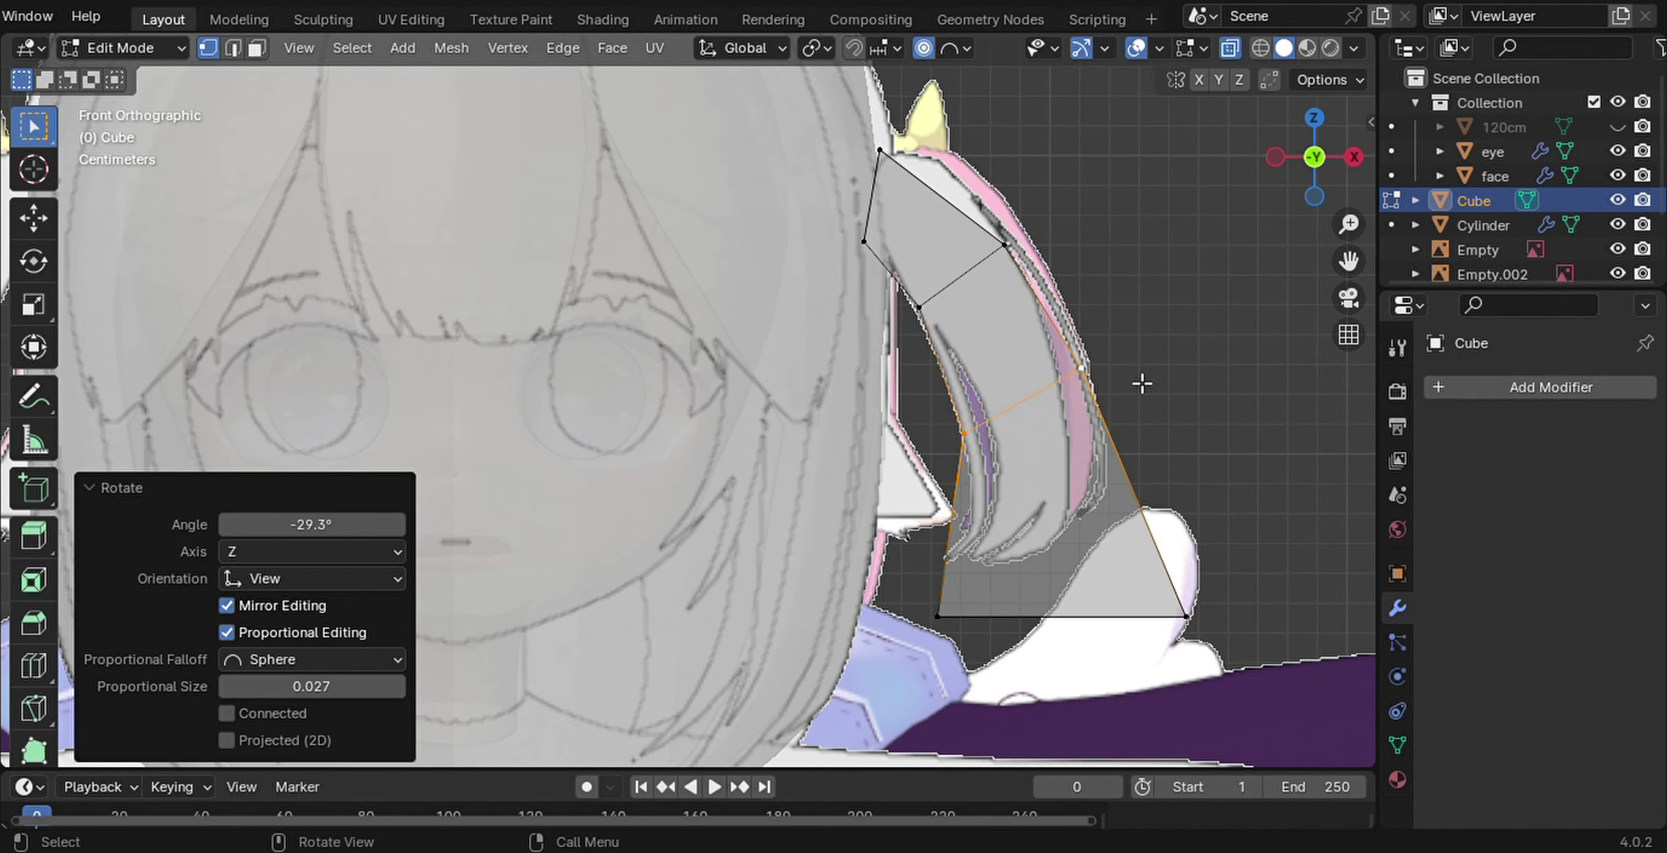
{"action": "scroll", "coordinate": [1088, 334], "scroll_direction": "down", "scroll_amount": 1}
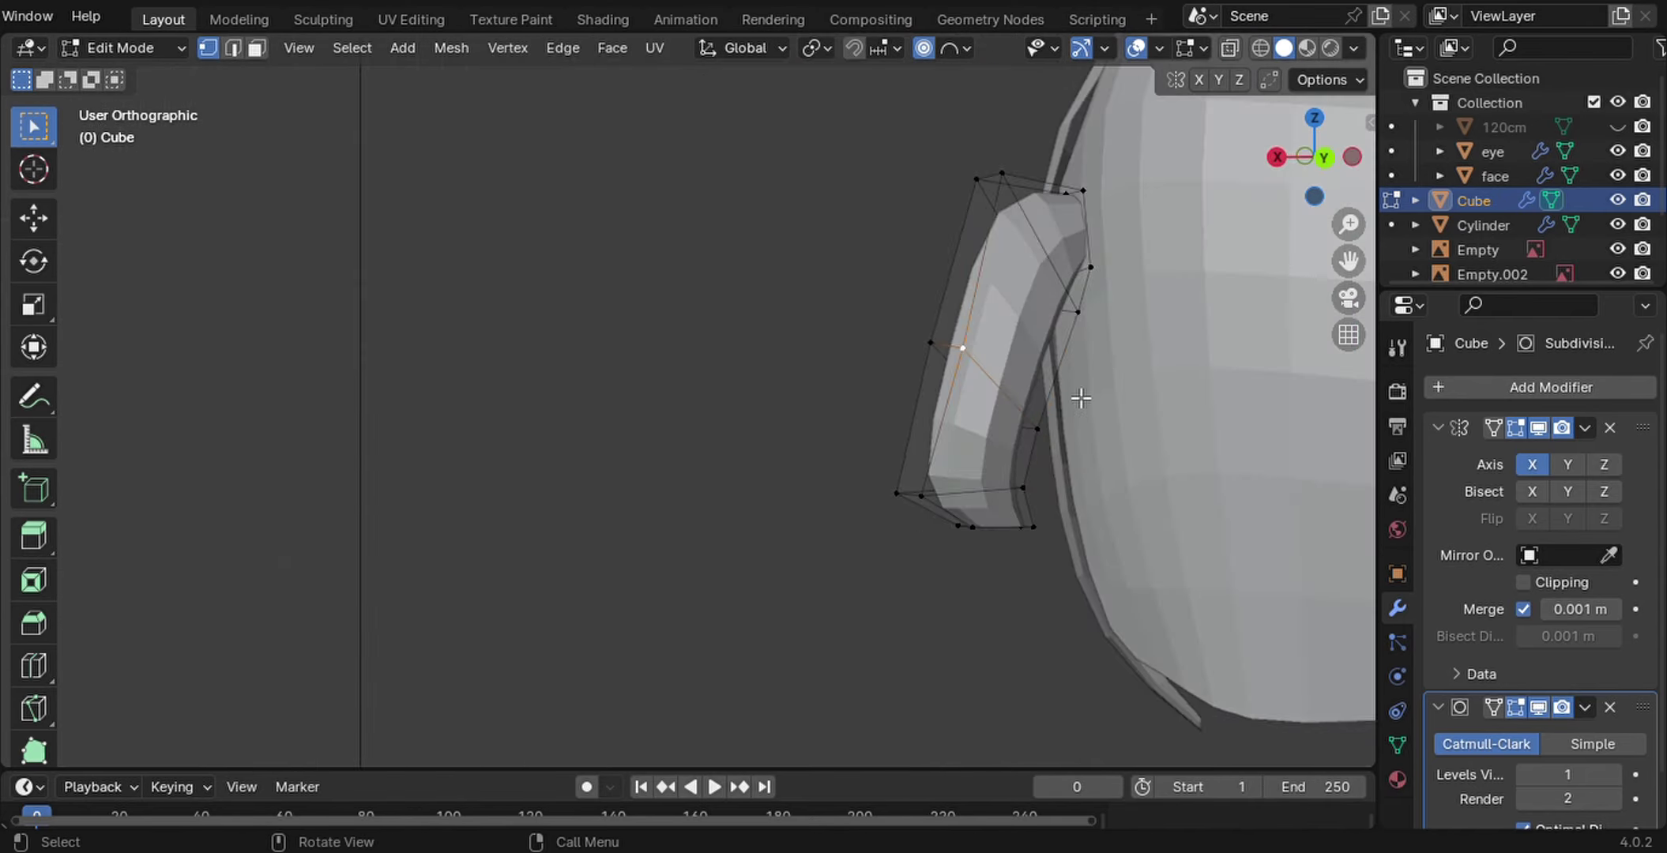
Shrink the side lock's tip to 0.688 scale, then switch to editing the face mesh
{"action": "middle_click_drag", "start_coordinate": [1042, 325], "coordinate": [1278, 318]}
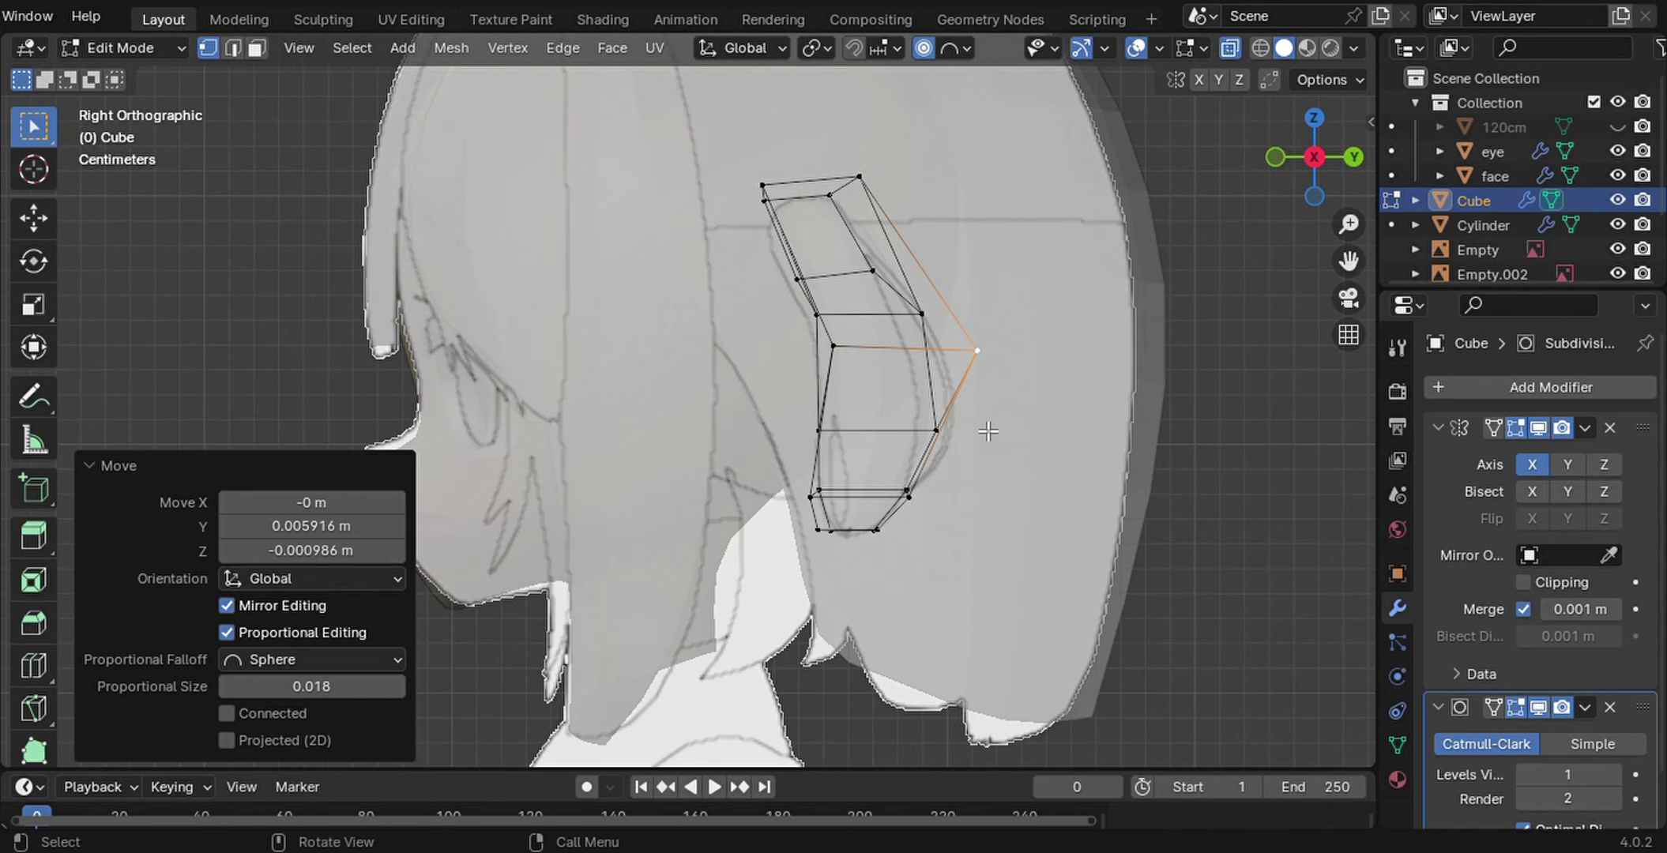
{"action": "key", "text": "s"}
{"action": "left_click", "coordinate": [1110, 314]}
{"action": "mouse_move", "coordinate": [1110, 314]}
{"action": "middle_mouse_down"}
{"action": "mouse_move", "coordinate": [1056, 525]}
{"action": "mouse_move", "coordinate": [459, 180]}
{"action": "middle_mouse_up"}
{"action": "key", "text": "alt+q"}
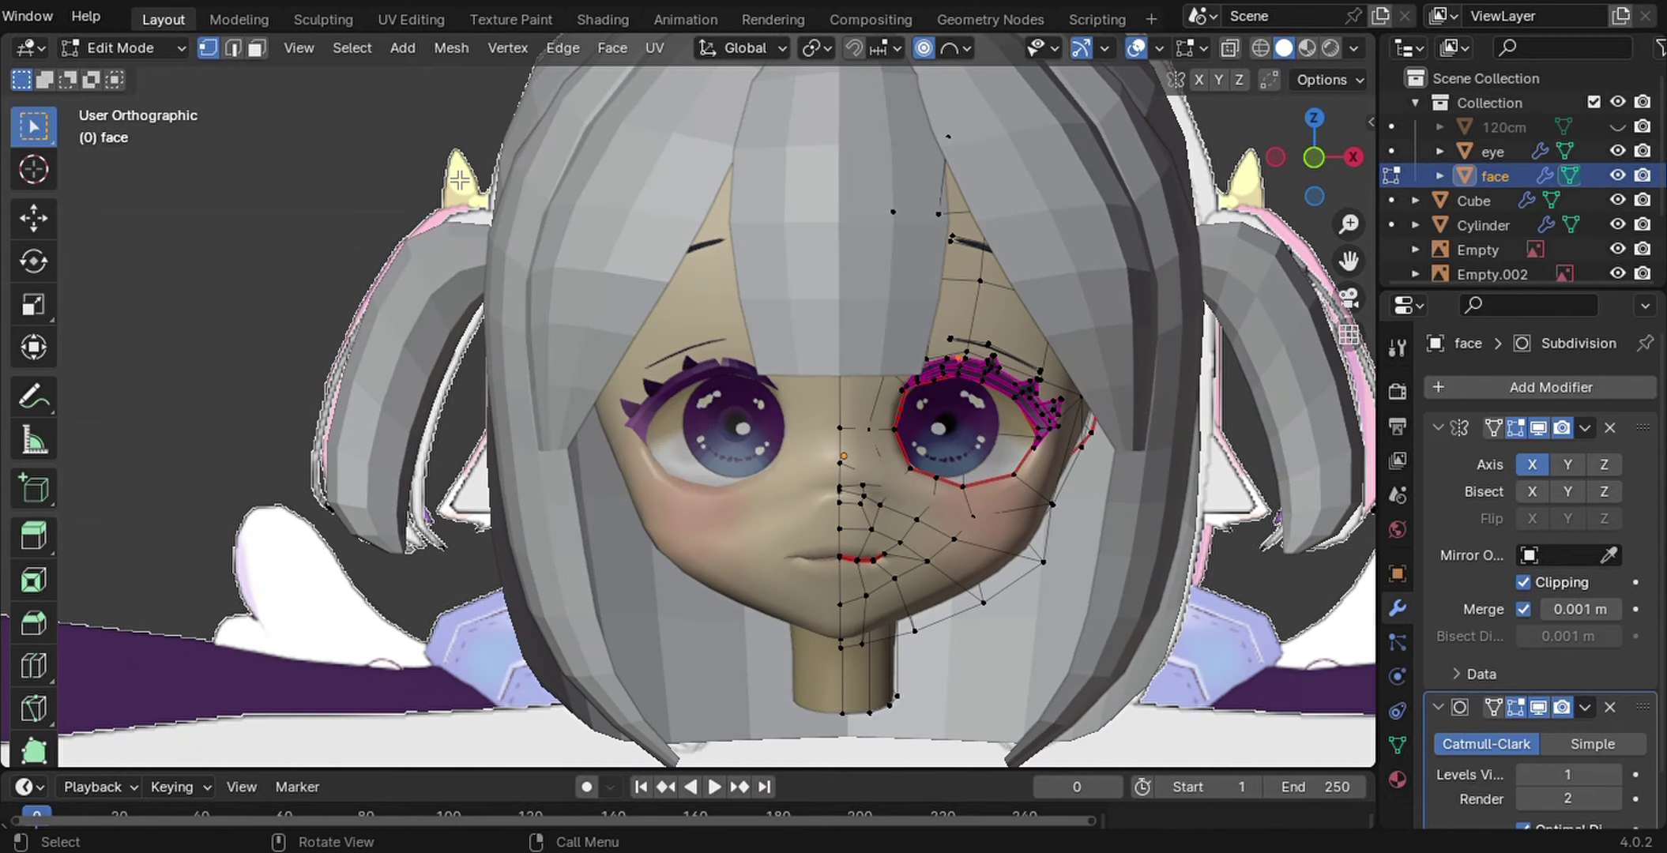